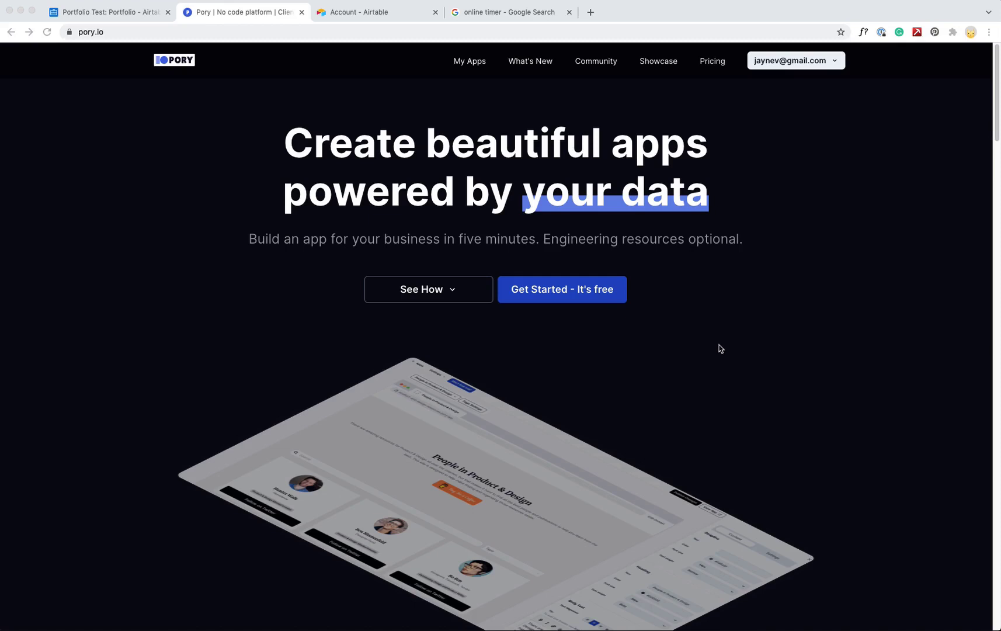
Check the 12 project records in the Portfolio Test Airtable base, then return to the Pory homepage
click(103, 14)
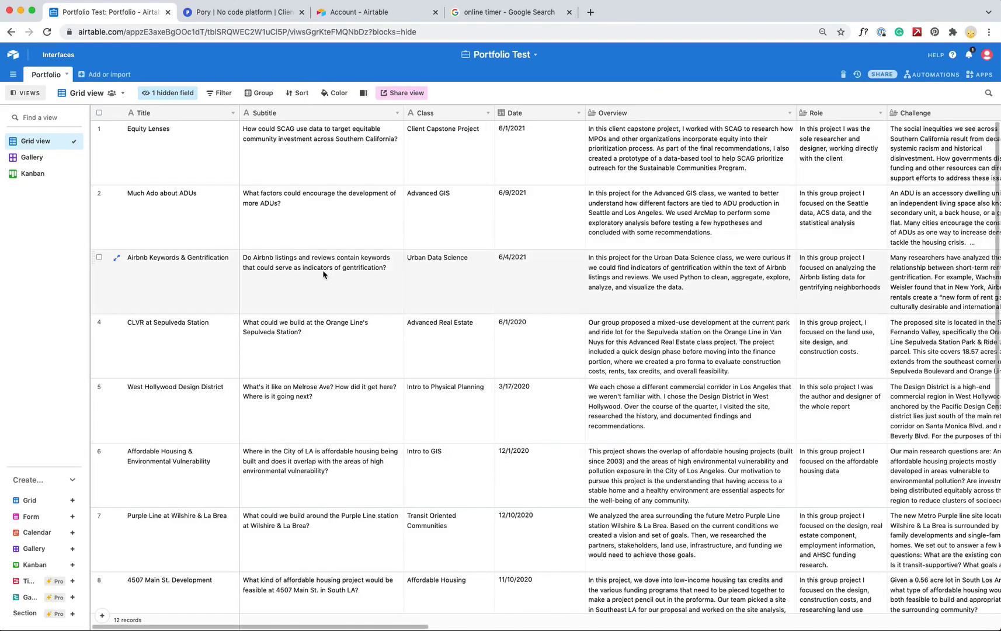
drag(409, 622, 437, 619)
click(229, 11)
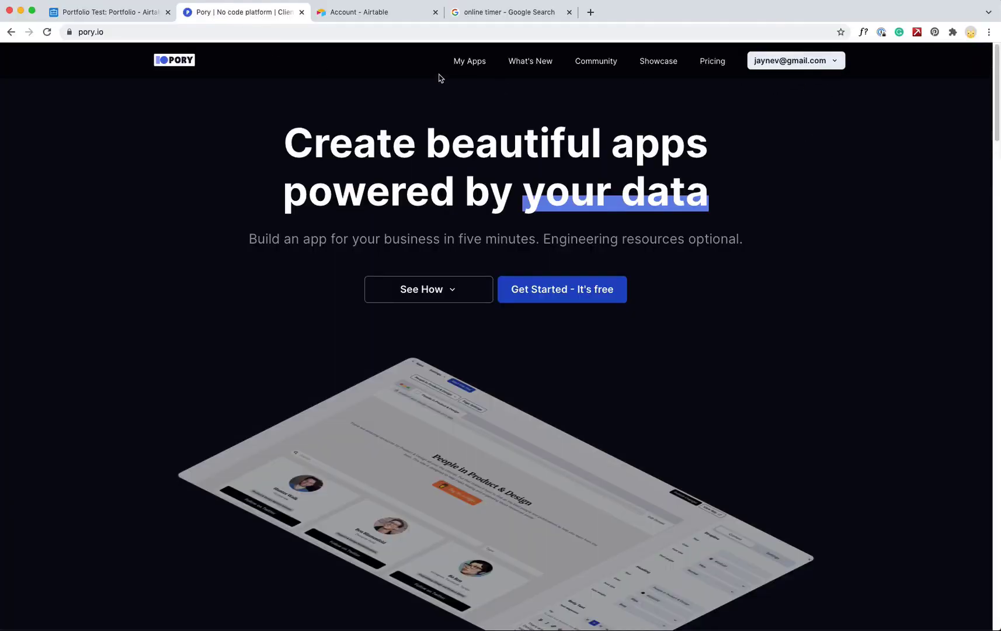
click(467, 64)
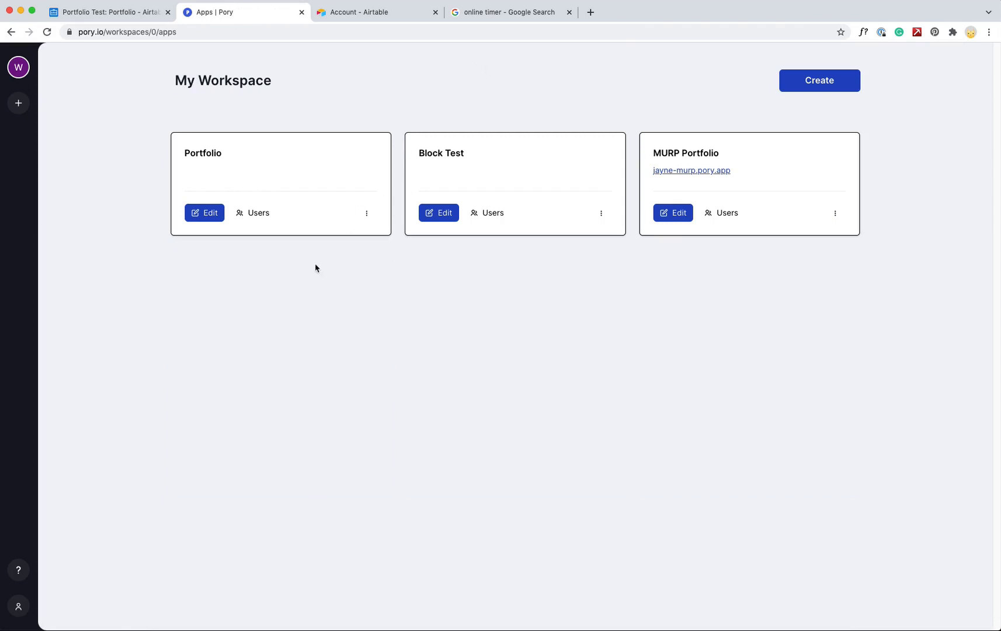
click(27, 610)
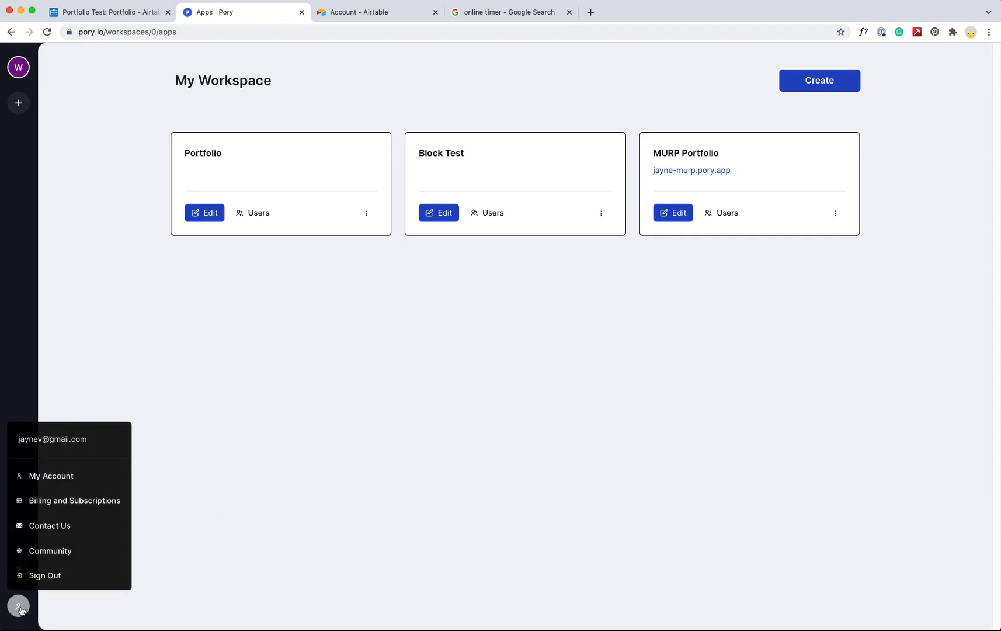
click(92, 477)
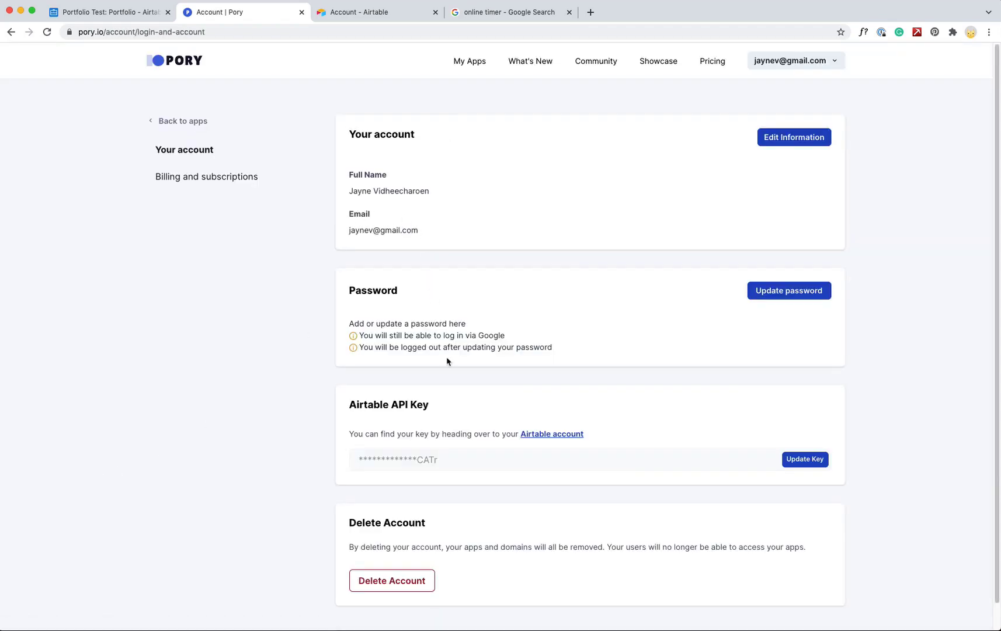
click(360, 11)
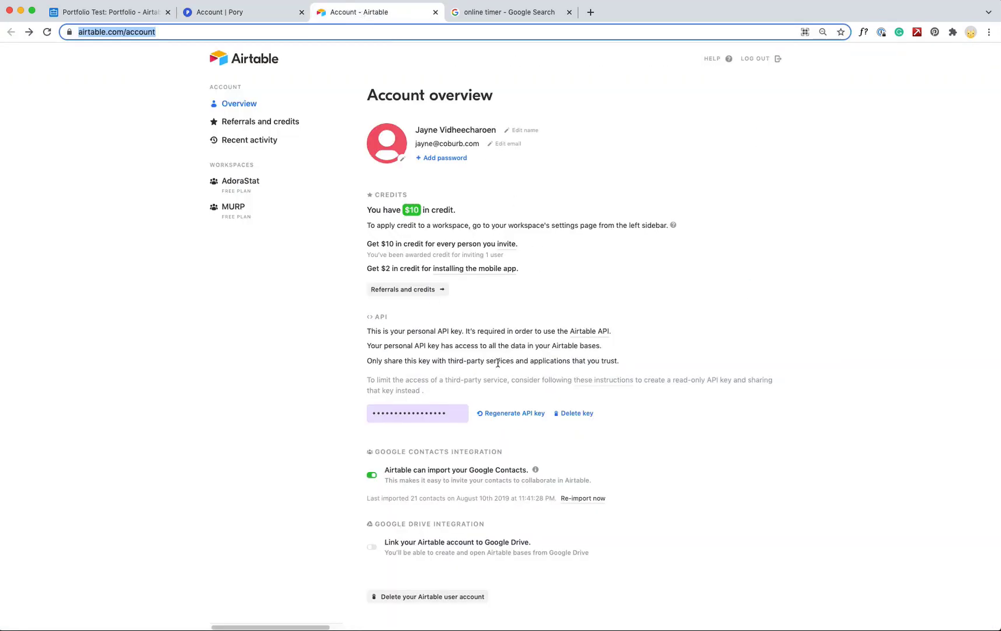
click(266, 18)
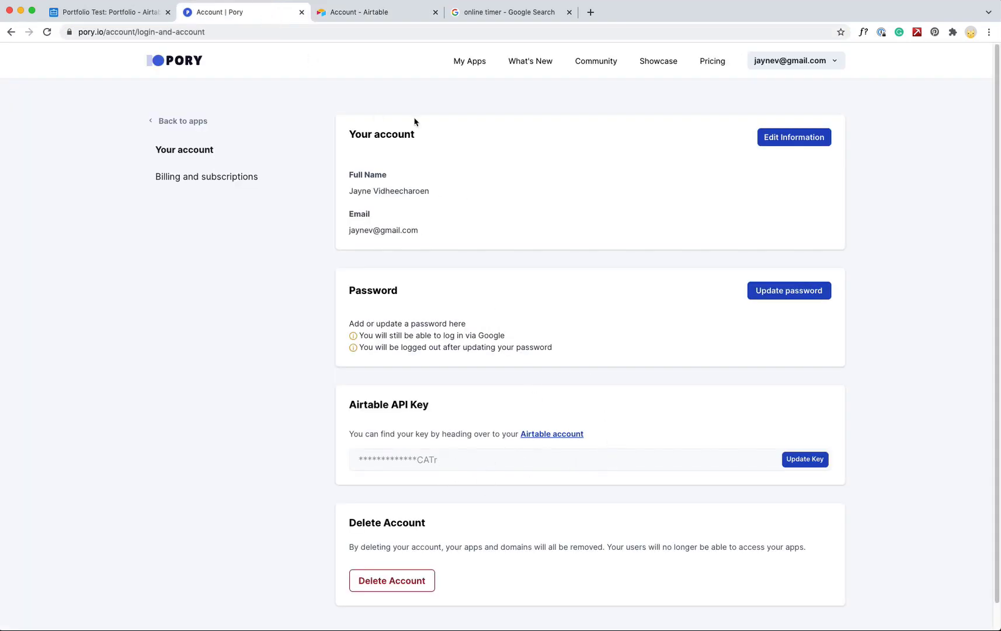
click(182, 121)
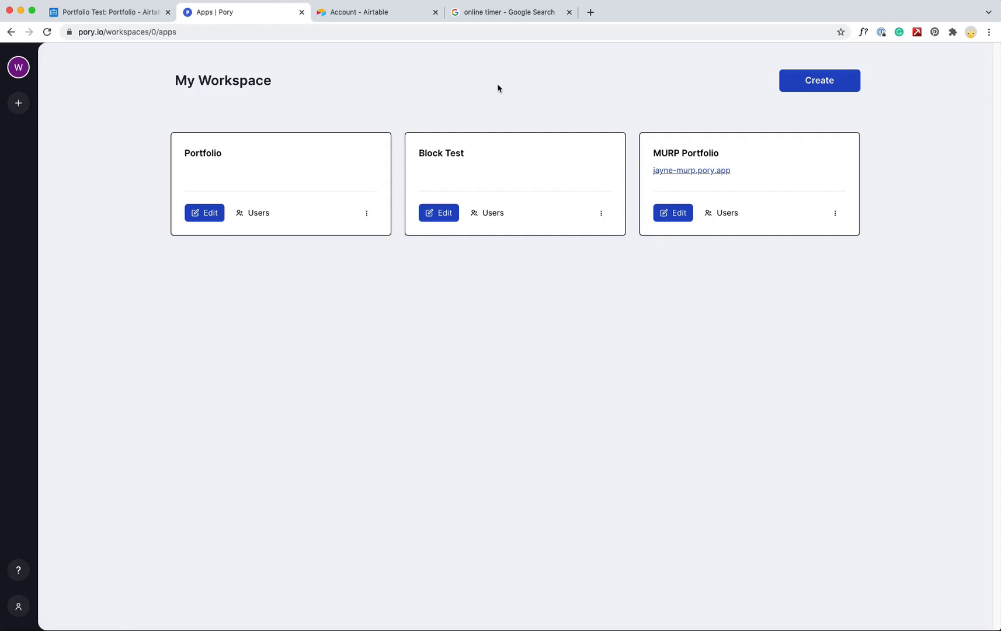
Start the stopwatch, then begin a from-scratch Pory app named 'Portfolio Speed Run'
click(517, 13)
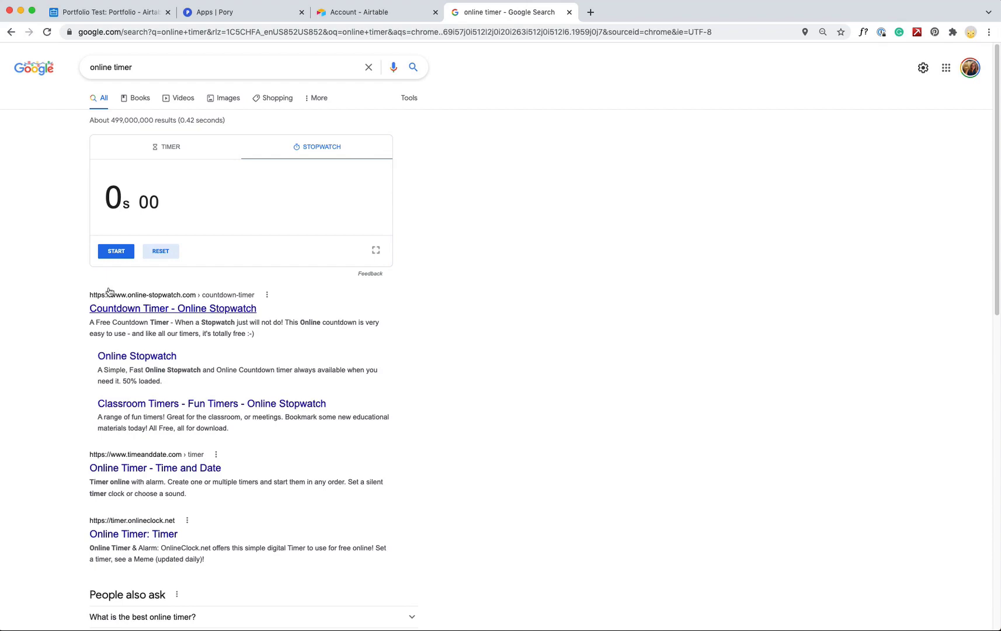
click(116, 252)
click(245, 23)
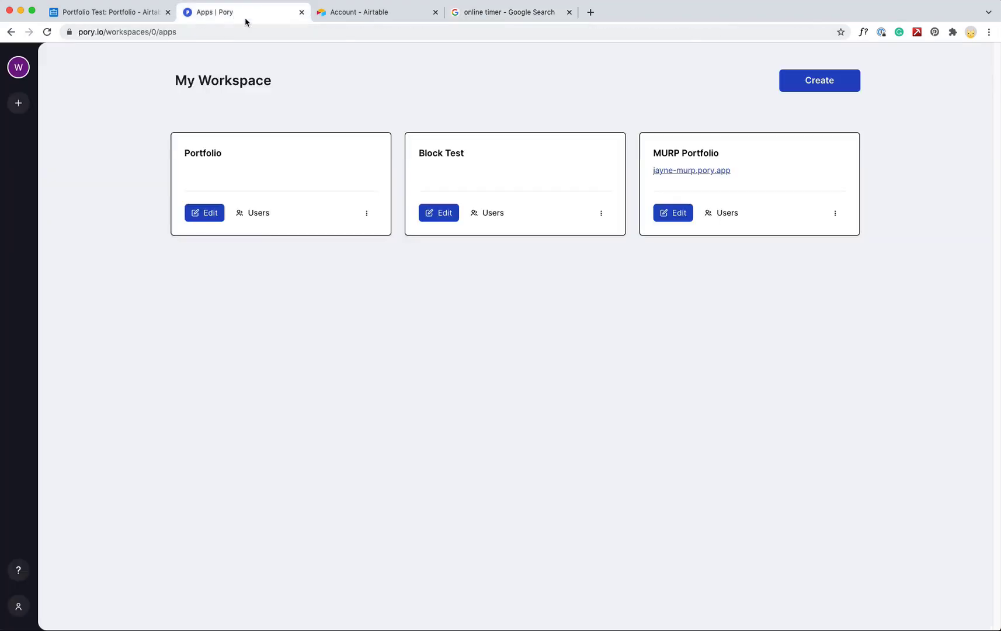
click(808, 74)
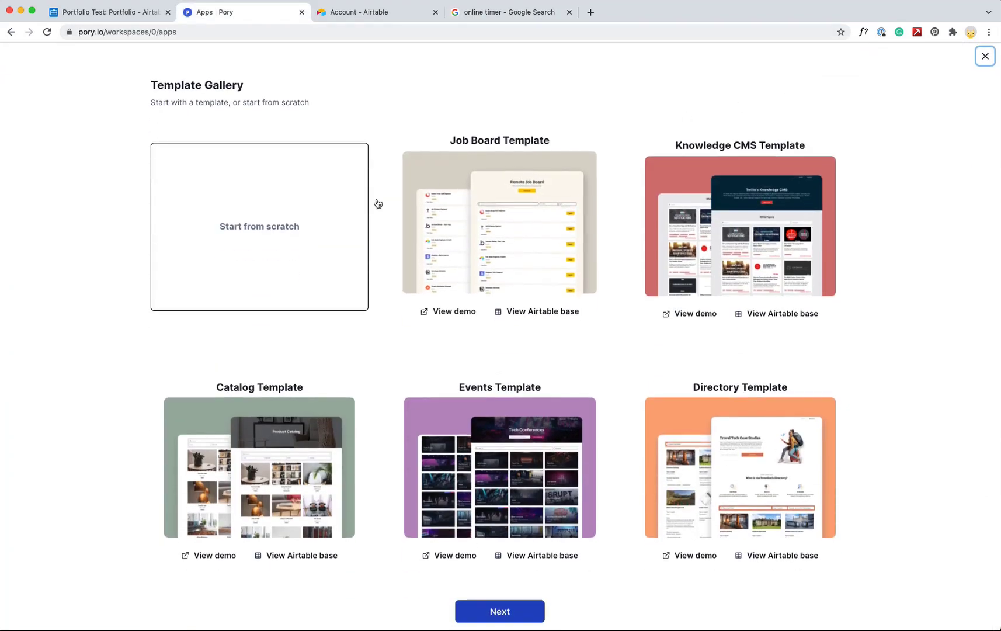
click(270, 235)
click(496, 610)
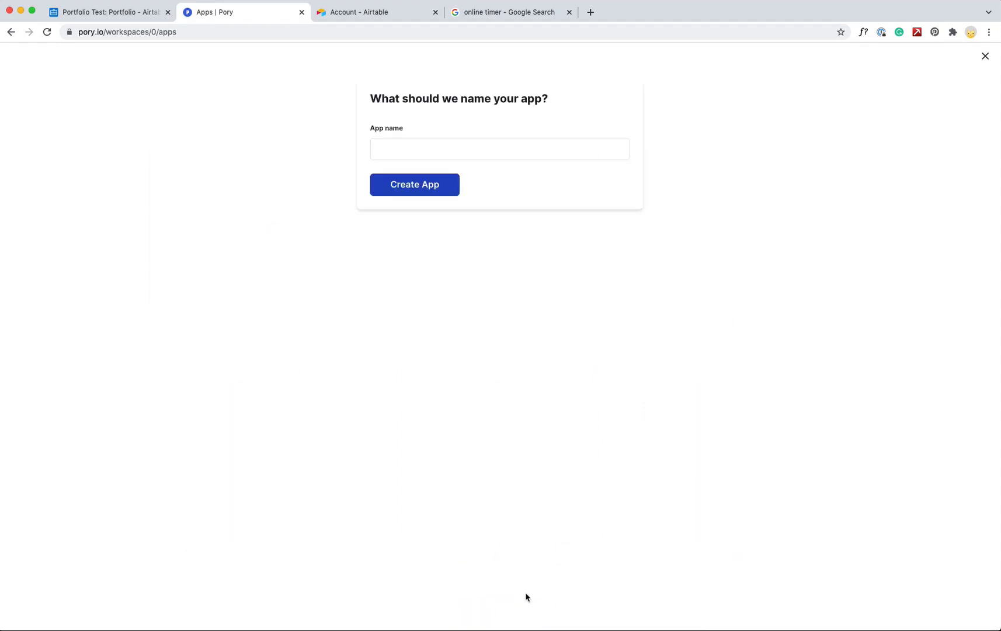
click(493, 154)
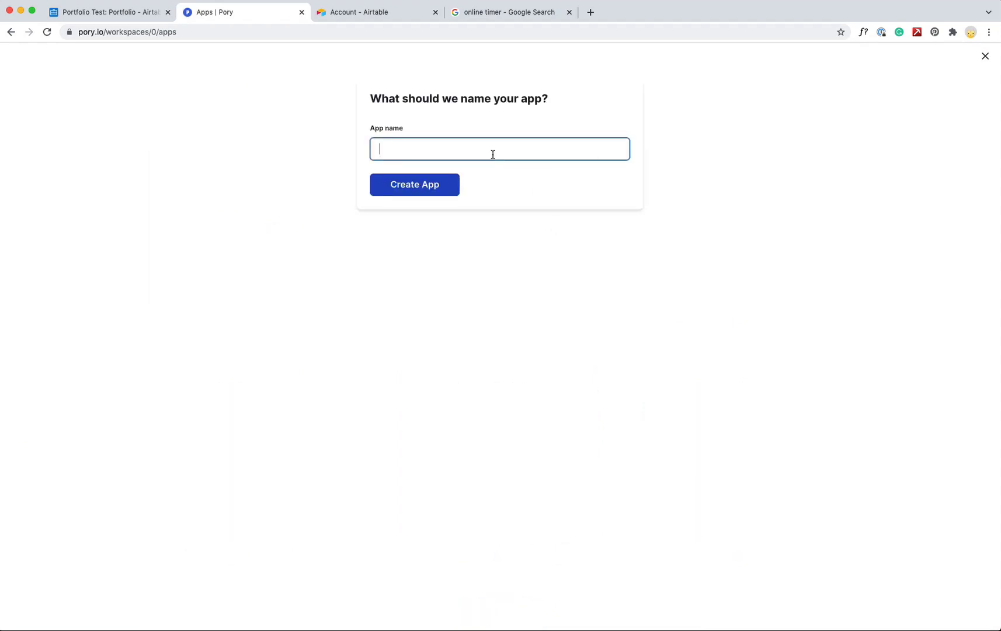
text(Portfolio Speed Run)
Create the app and add an Image card Airtable listing section, opening its Airtable setup
click(427, 194)
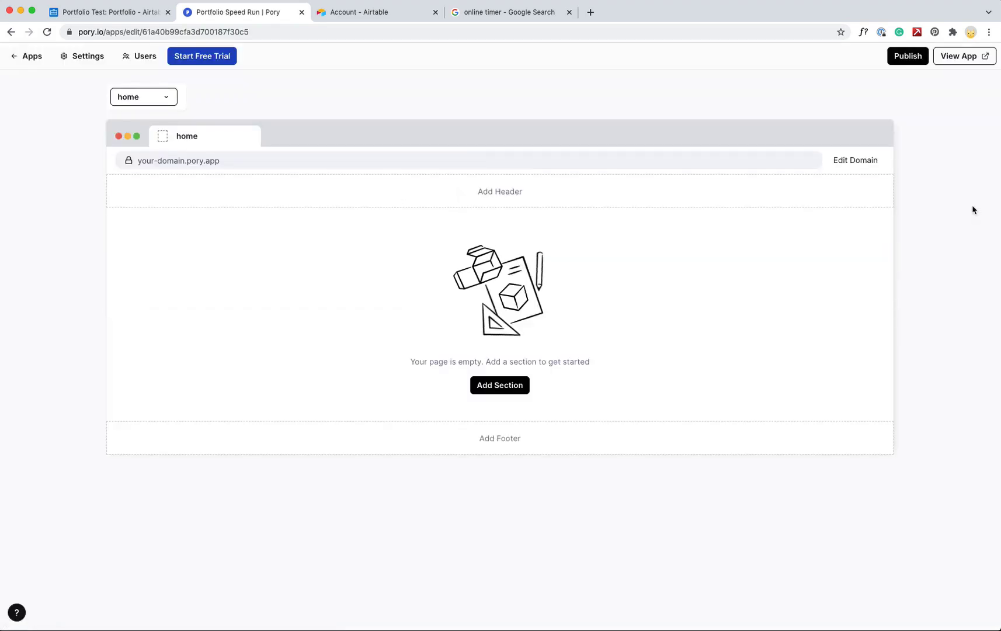
click(501, 388)
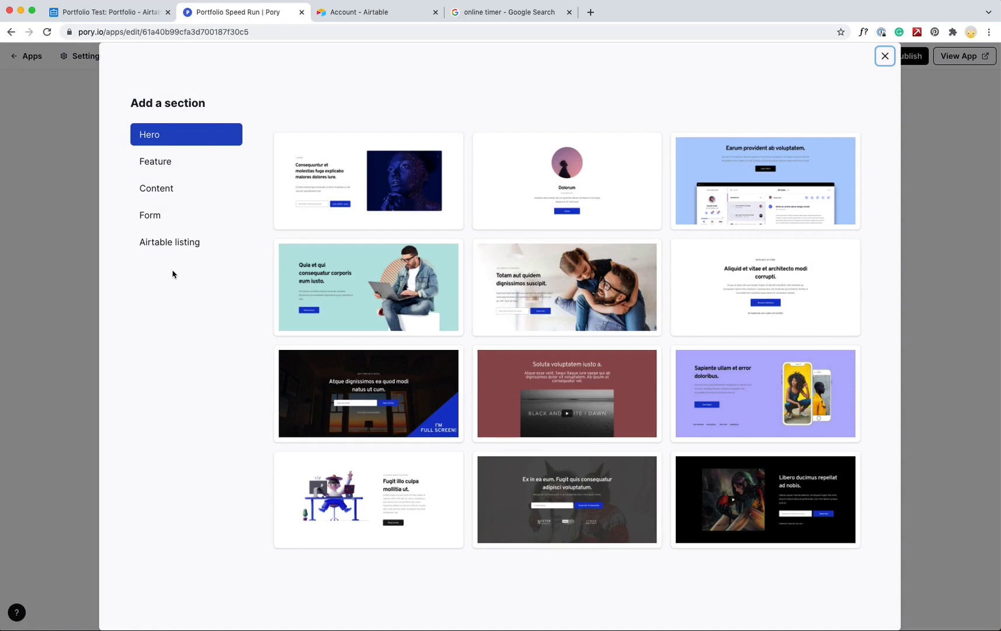
click(170, 241)
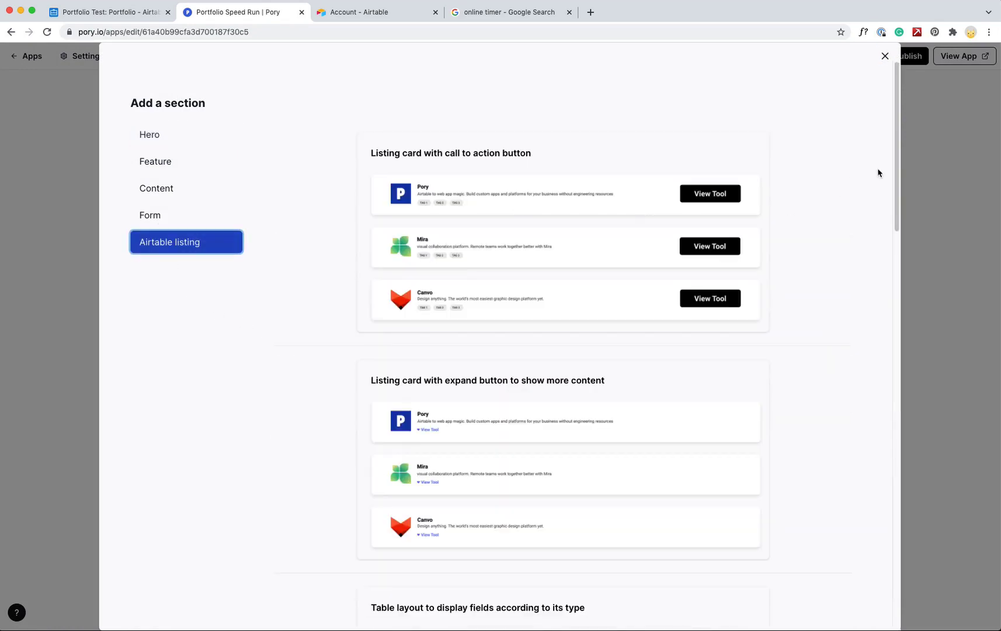
drag(895, 182, 897, 514)
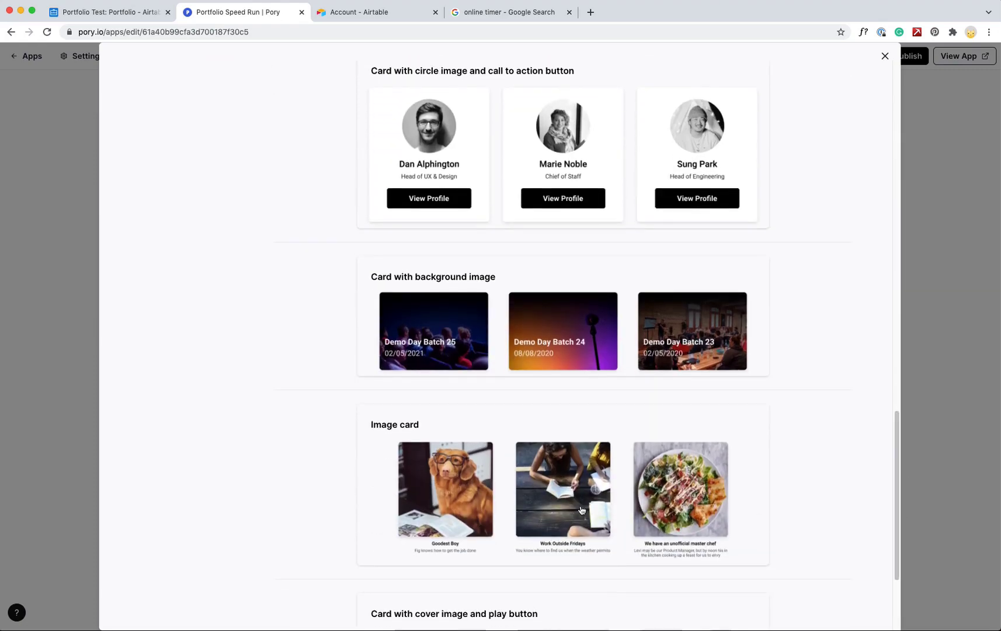
click(411, 459)
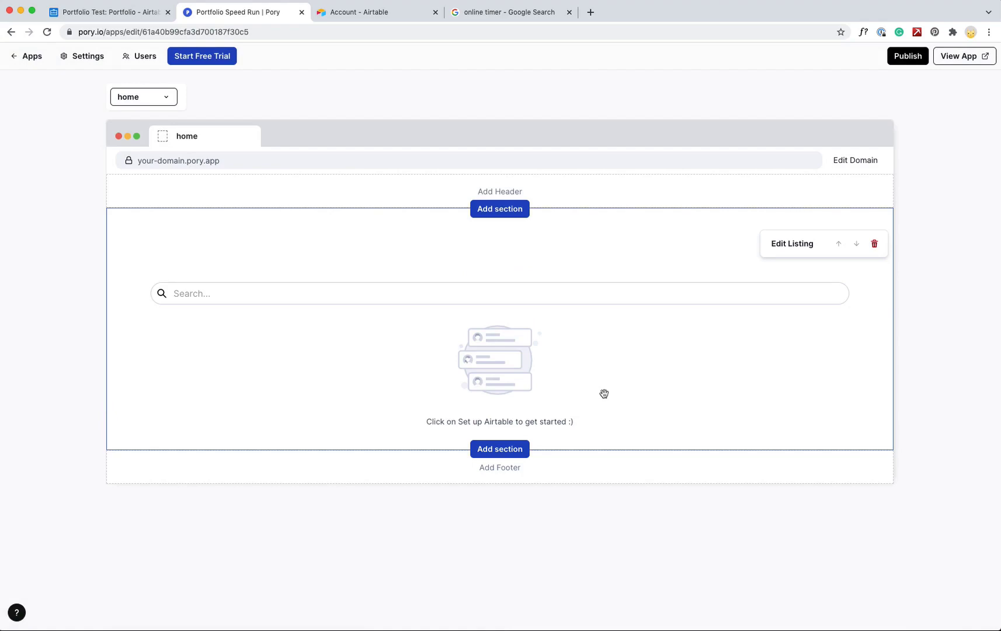
click(791, 242)
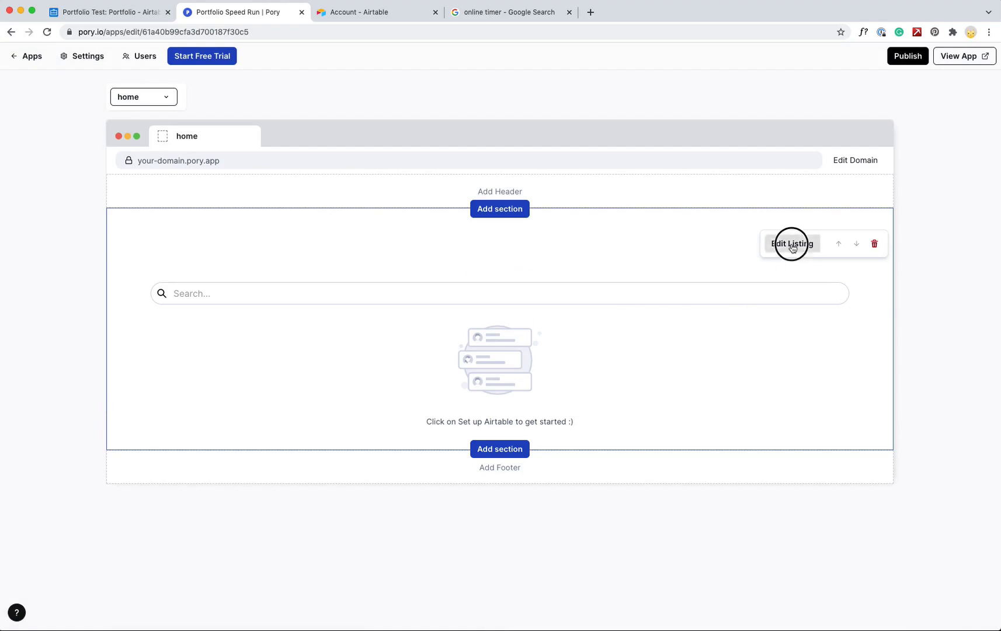
Connect the listing to the Portfolio table of the Portfolio Test base
click(580, 191)
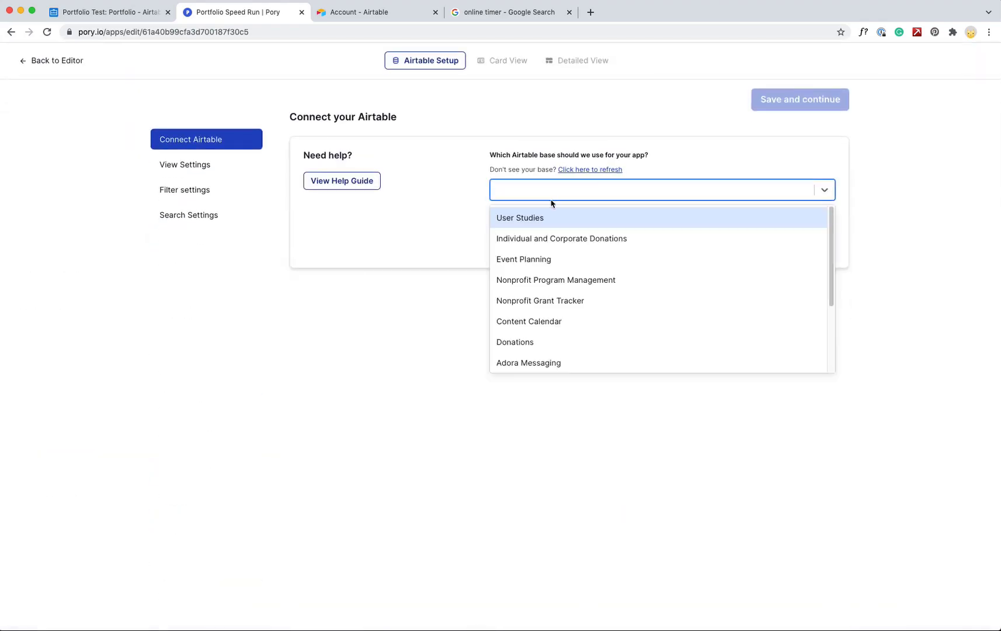
drag(832, 245, 840, 324)
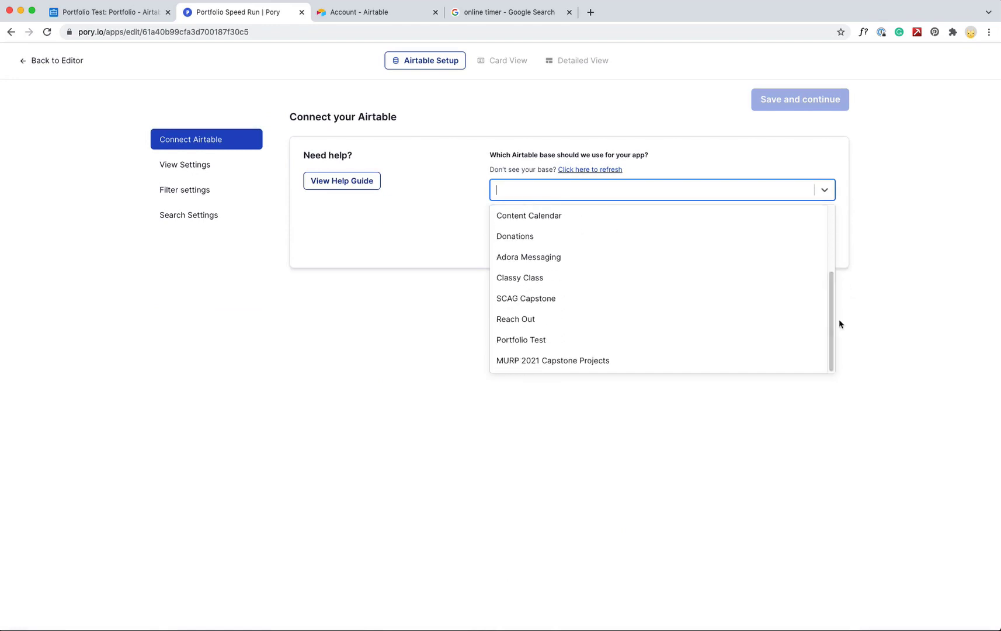
click(543, 346)
click(530, 247)
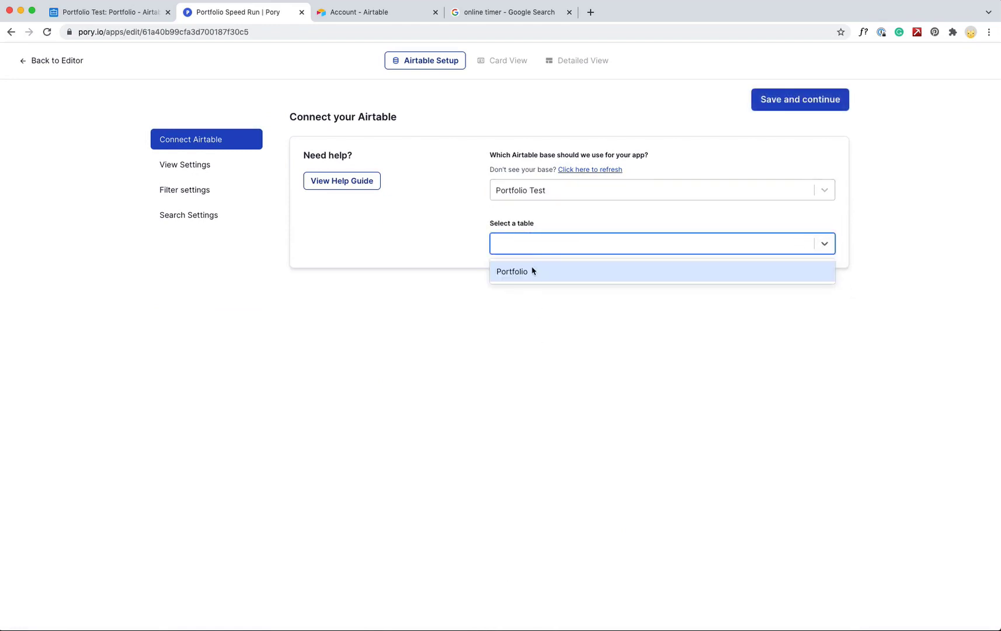
click(532, 271)
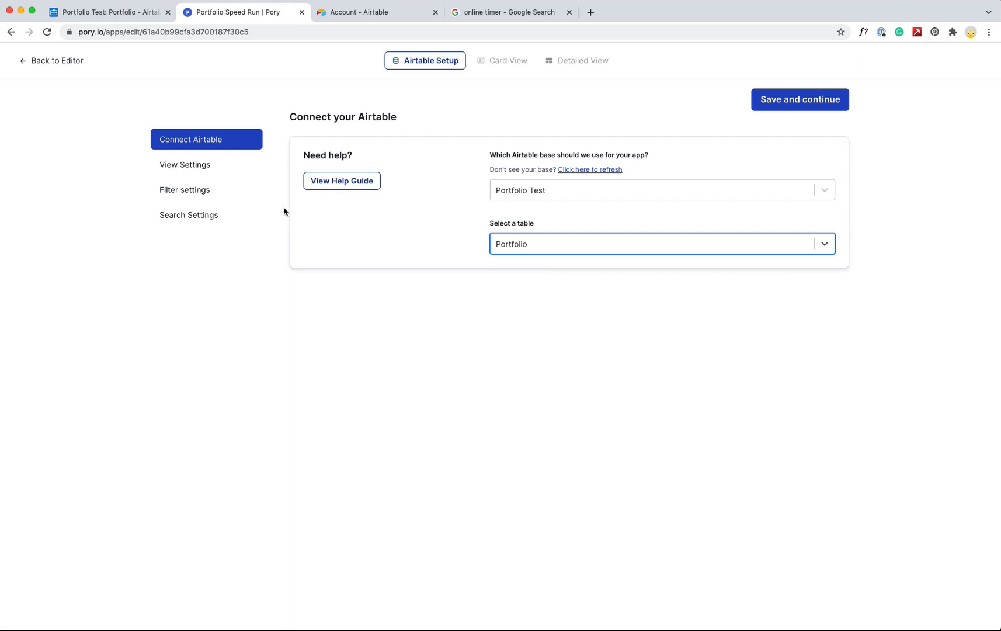
Order the listing's records by the Airtable Grid view in View Settings
click(202, 164)
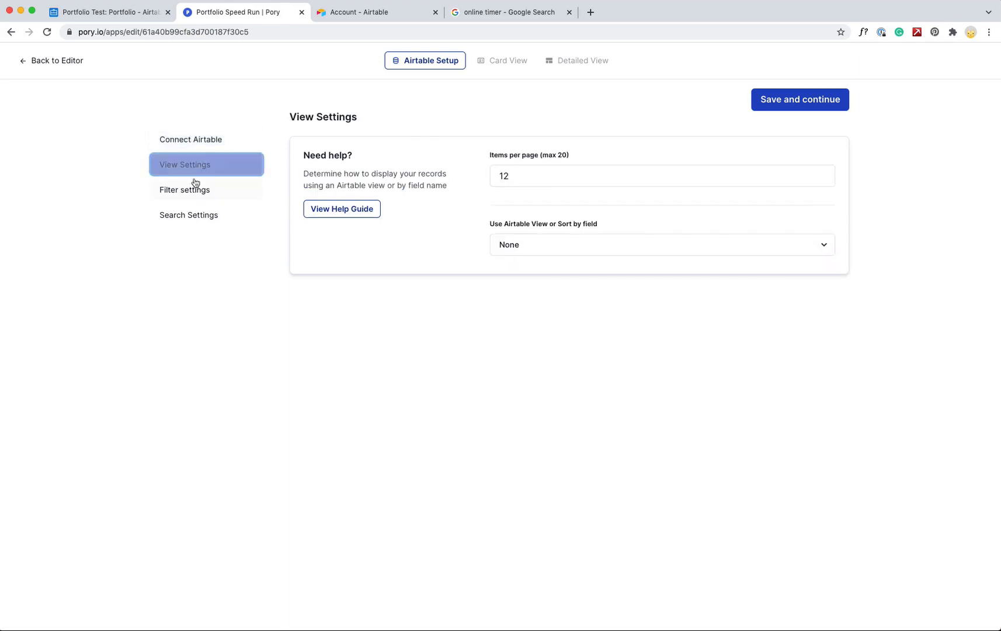
click(566, 246)
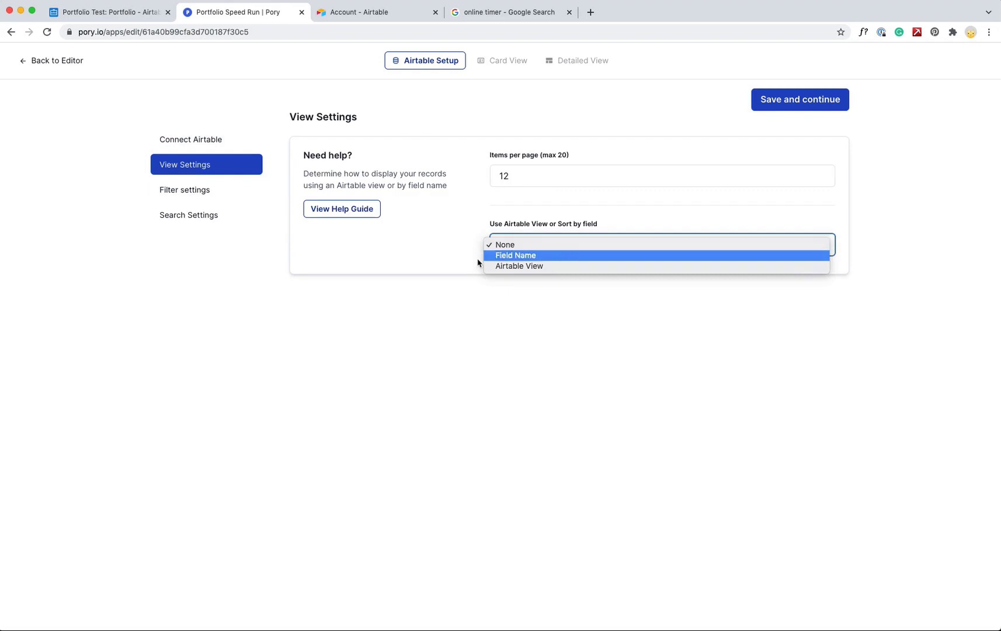
click(427, 237)
click(118, 11)
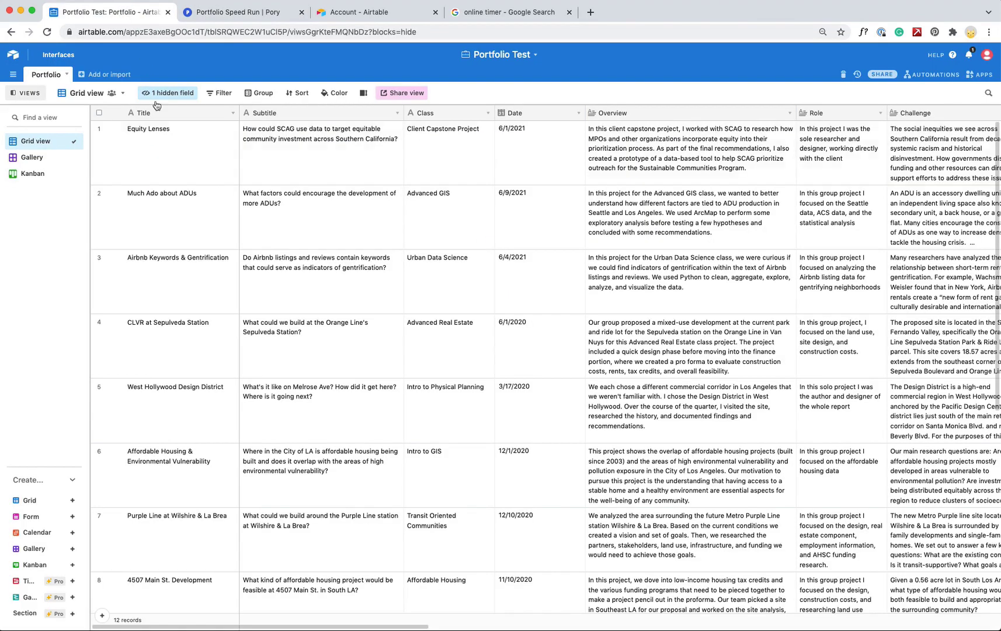
click(237, 11)
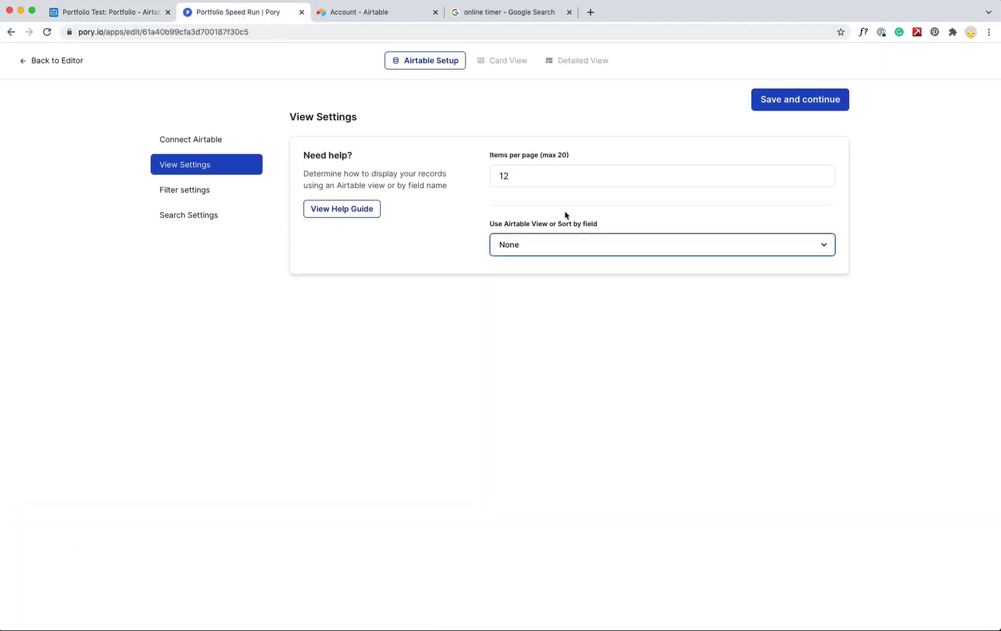
click(542, 245)
click(544, 267)
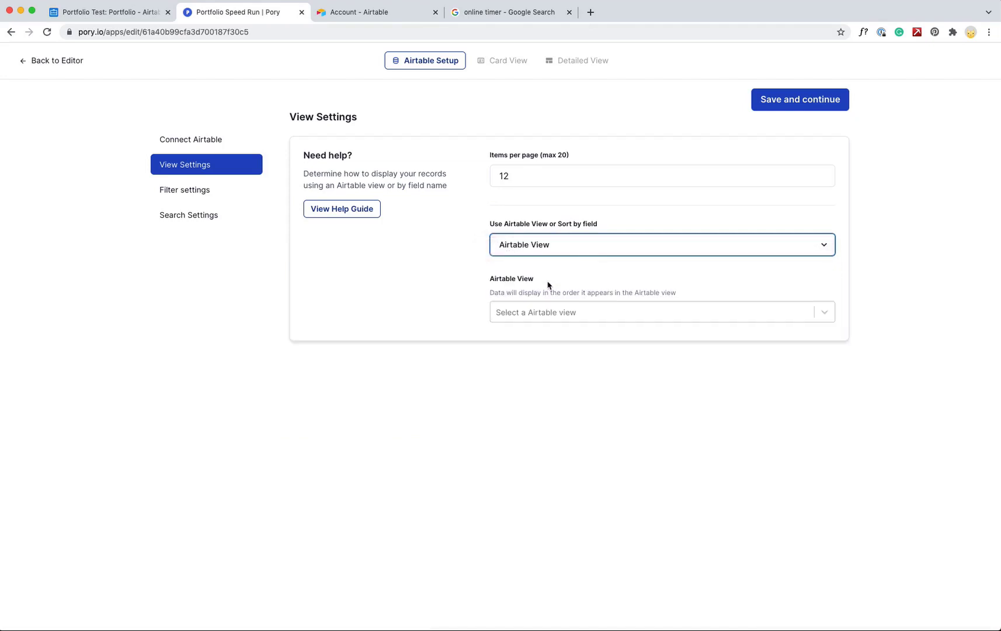
click(541, 320)
click(553, 341)
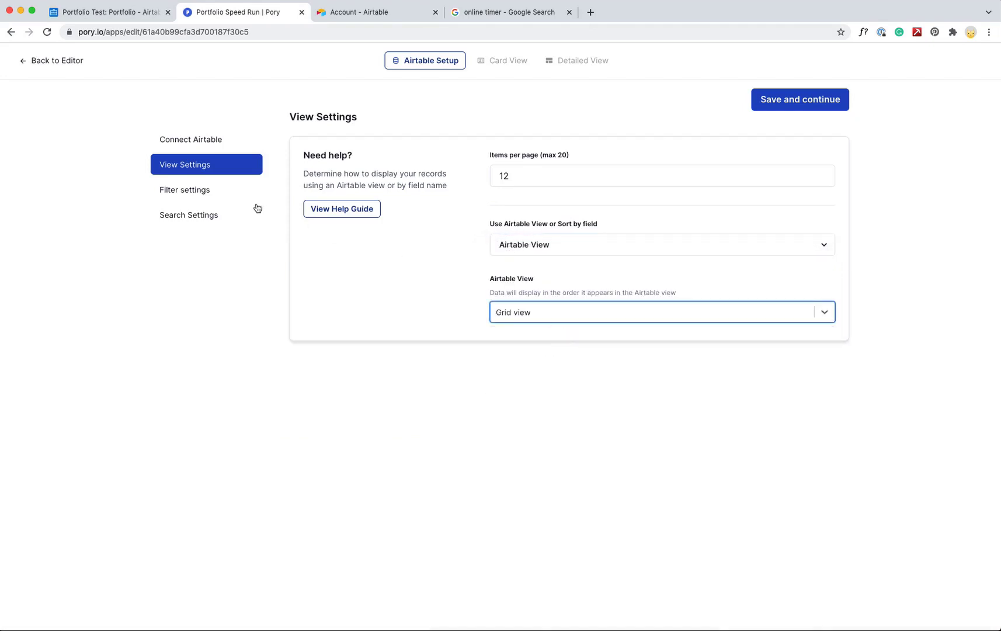
click(198, 190)
Set filter options to generate from Single or Multiple select fields
click(533, 171)
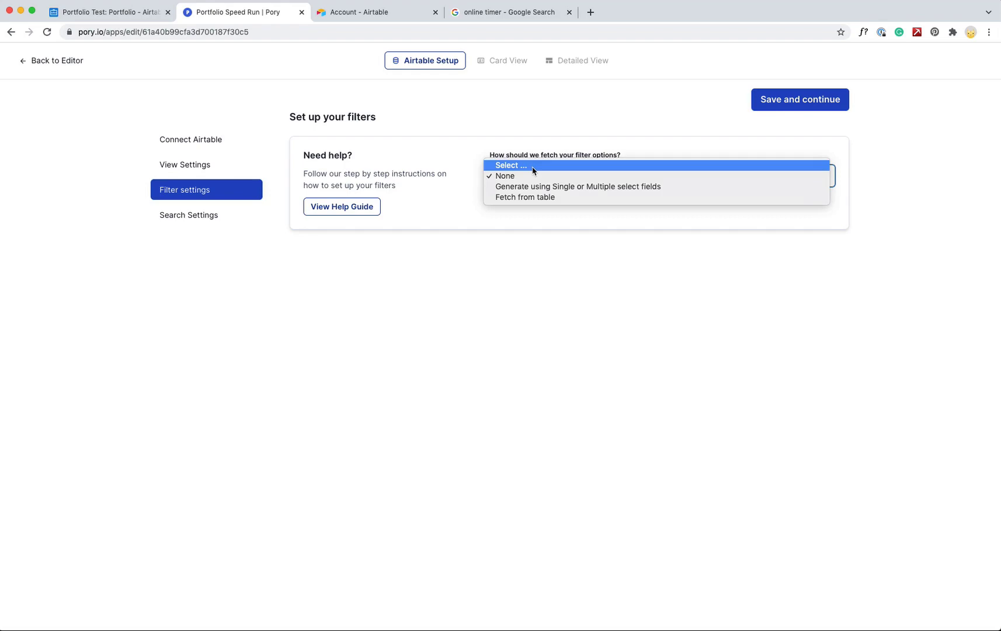
click(542, 186)
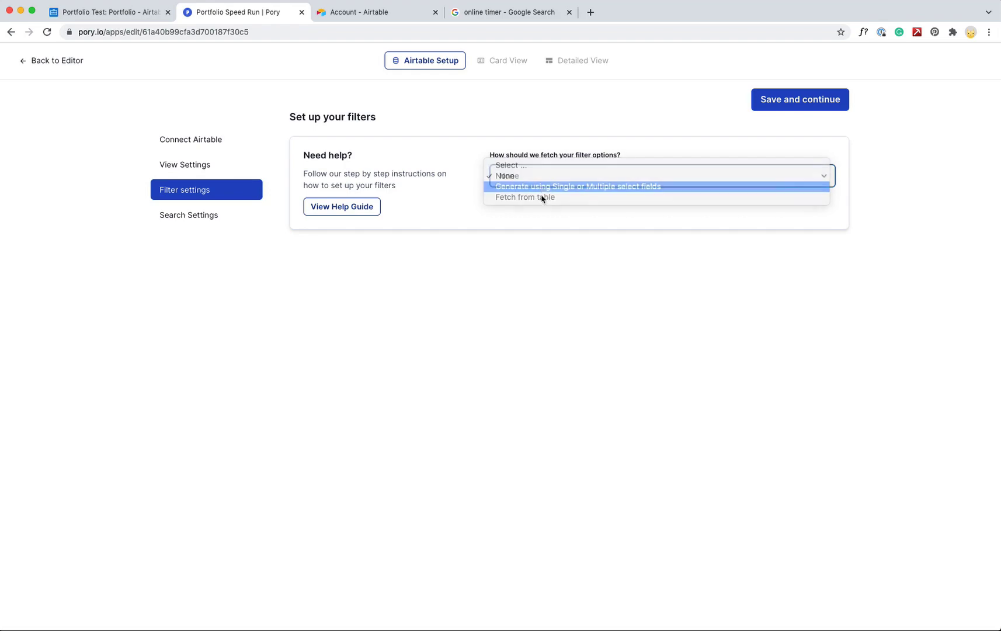
click(139, 13)
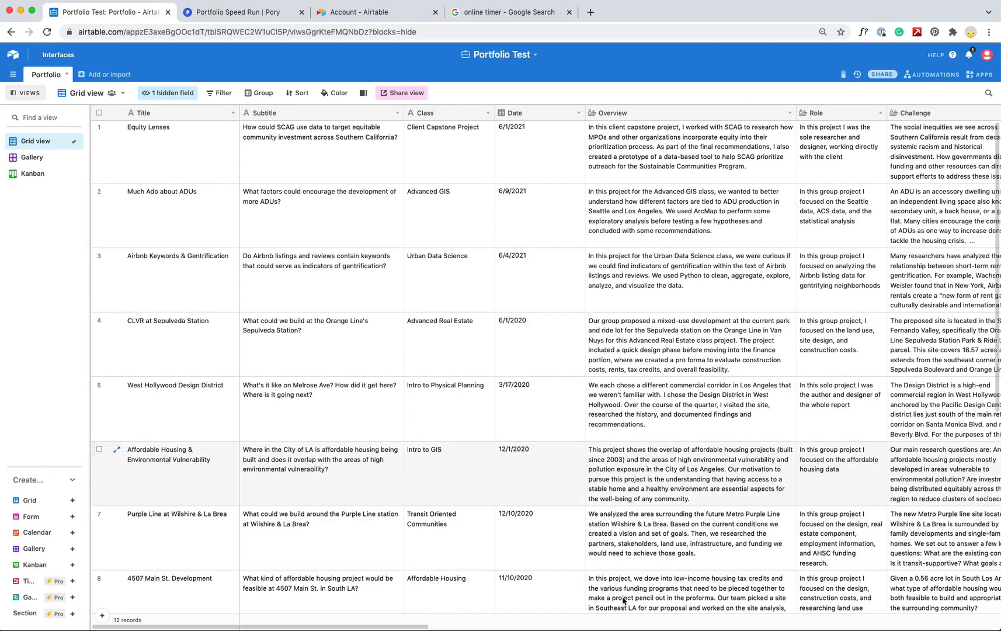
drag(425, 625, 831, 624)
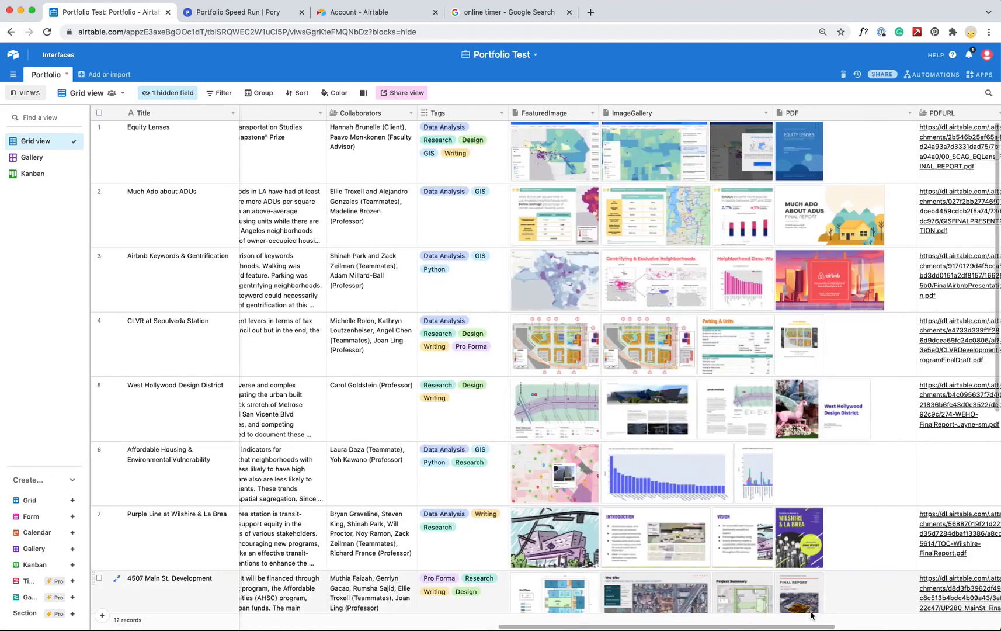
click(245, 11)
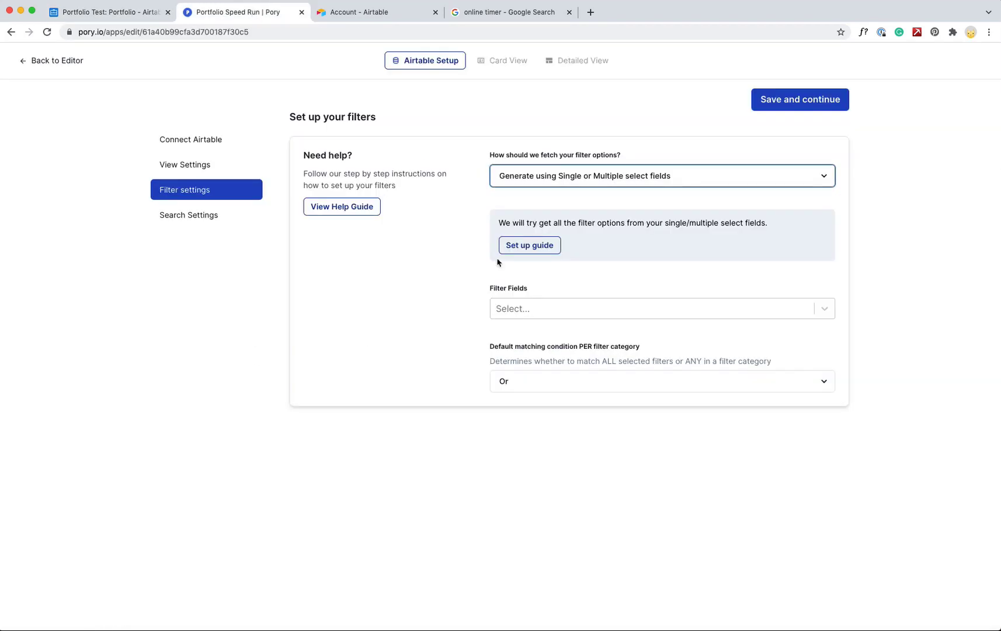
Add Tags as the filter field with the And matching condition
click(546, 309)
click(519, 341)
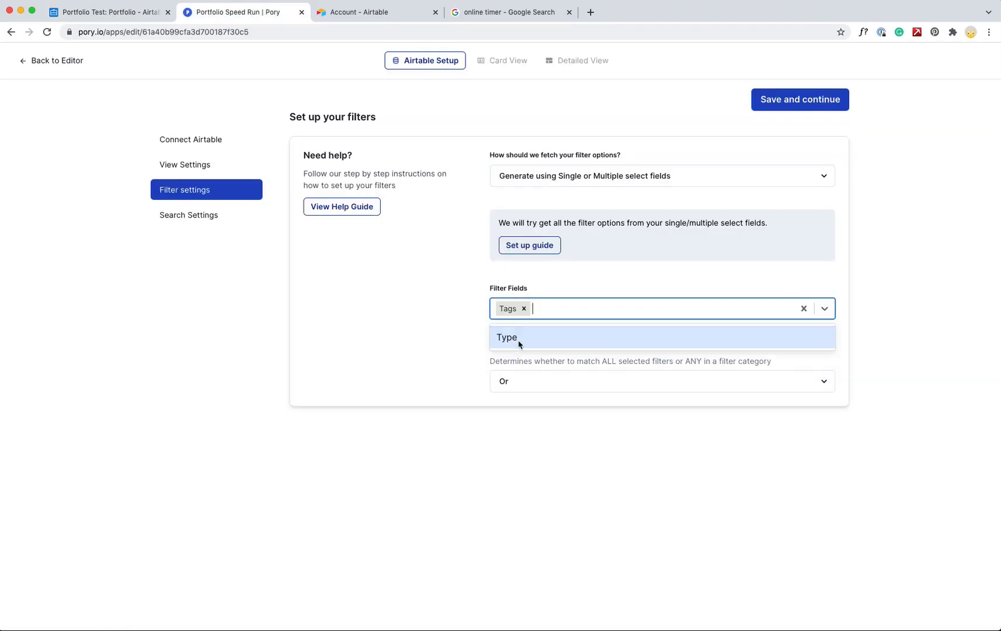
click(594, 423)
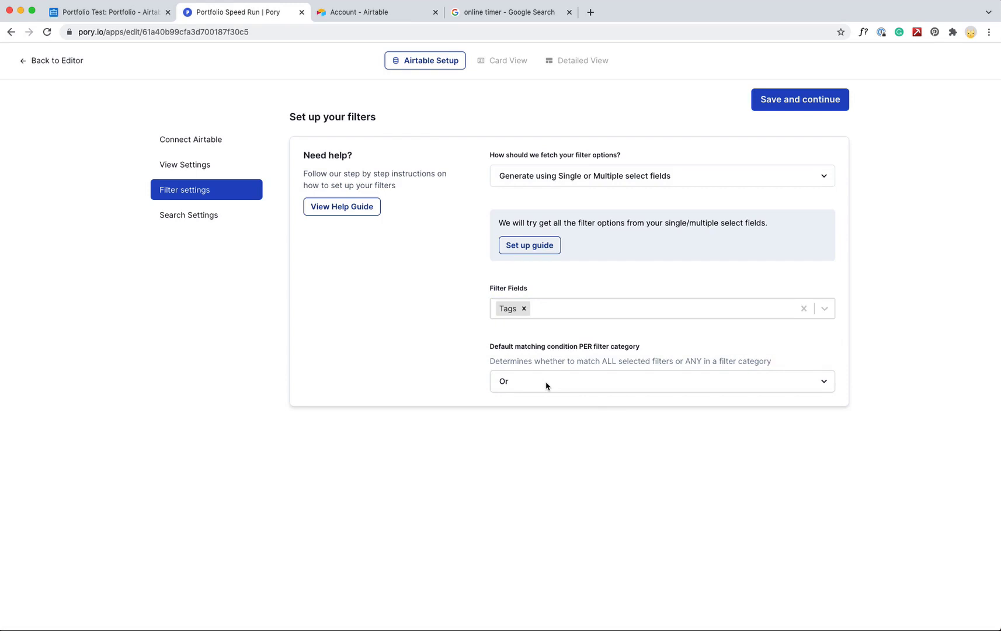
click(545, 386)
click(517, 390)
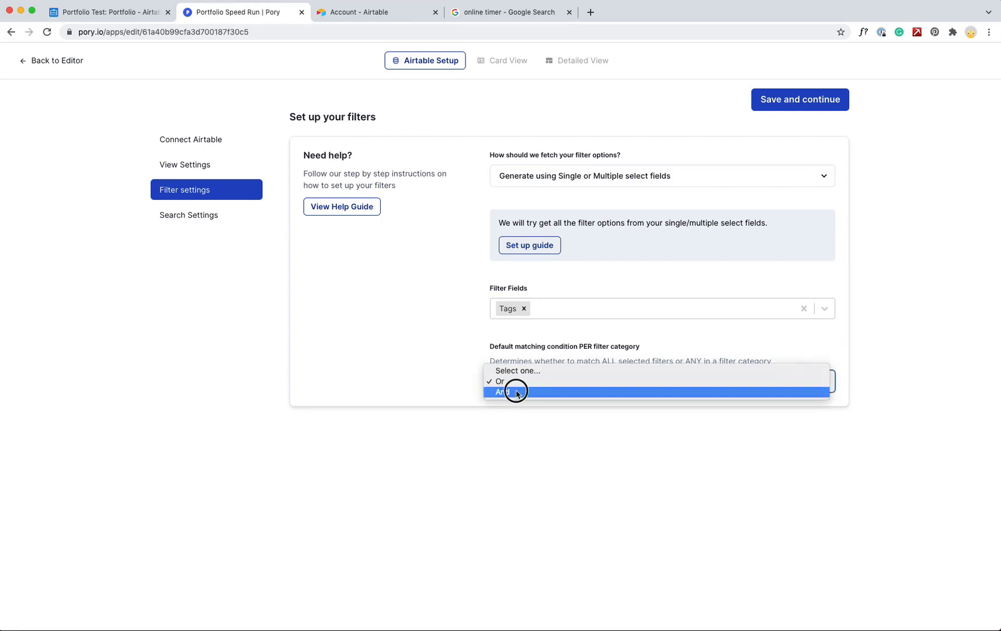
click(185, 216)
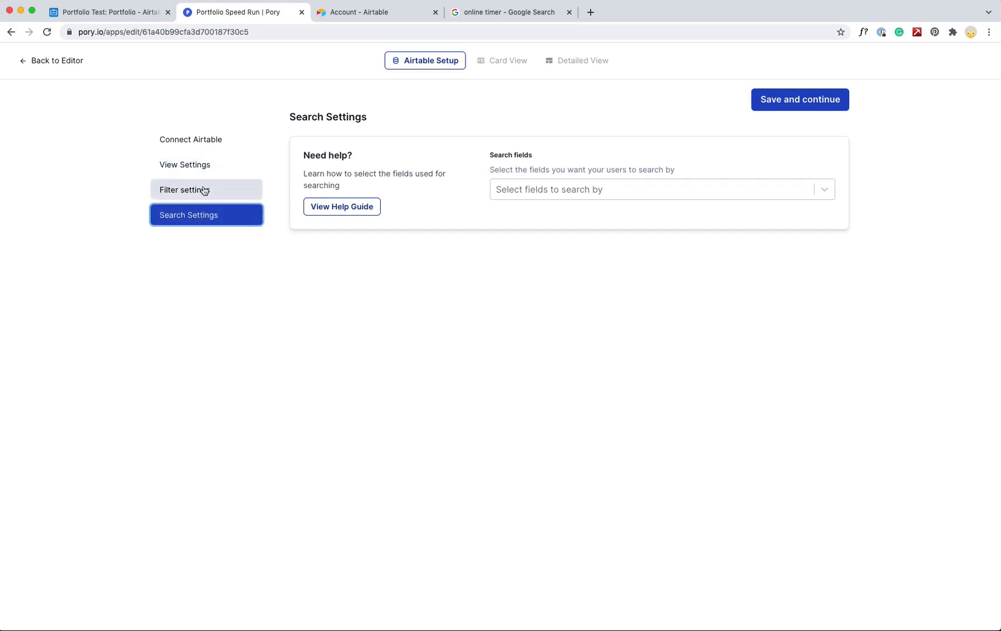
Clear the cards' Call To Action field and show the Tags field on each card
click(784, 97)
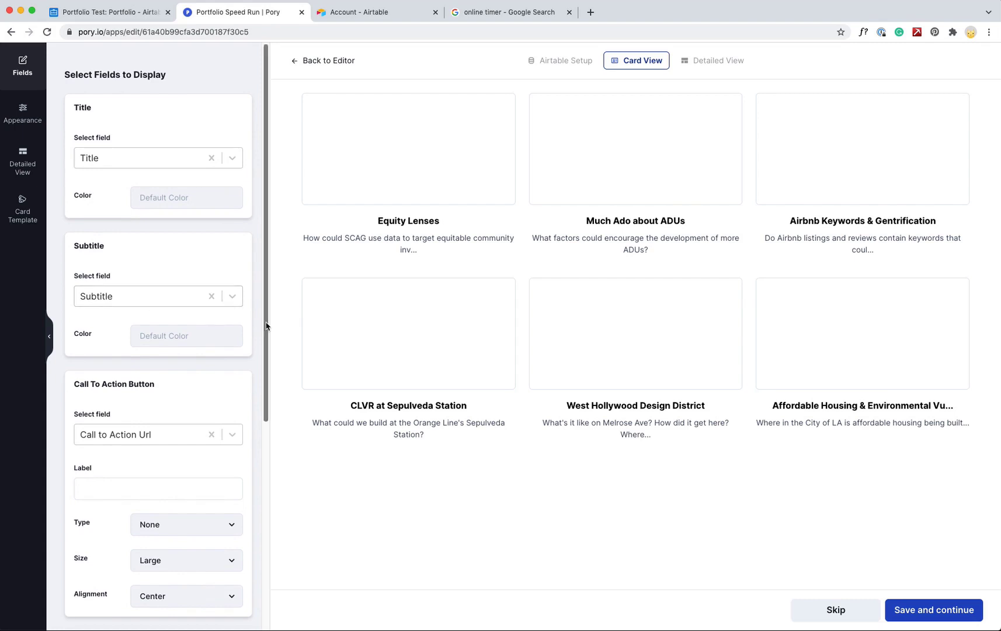
drag(266, 322, 268, 481)
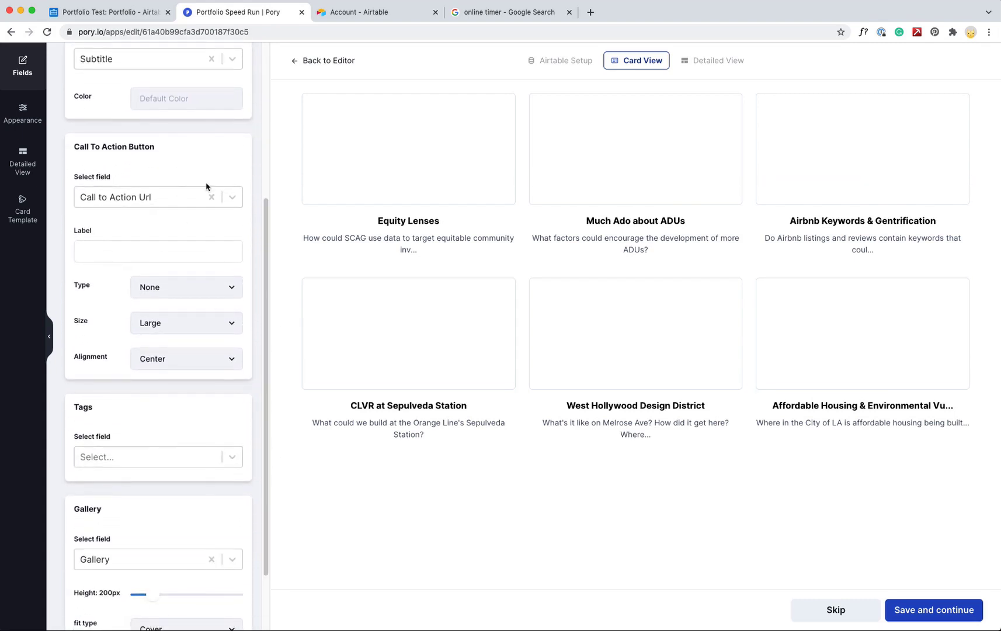
click(211, 199)
drag(266, 231, 270, 344)
click(197, 379)
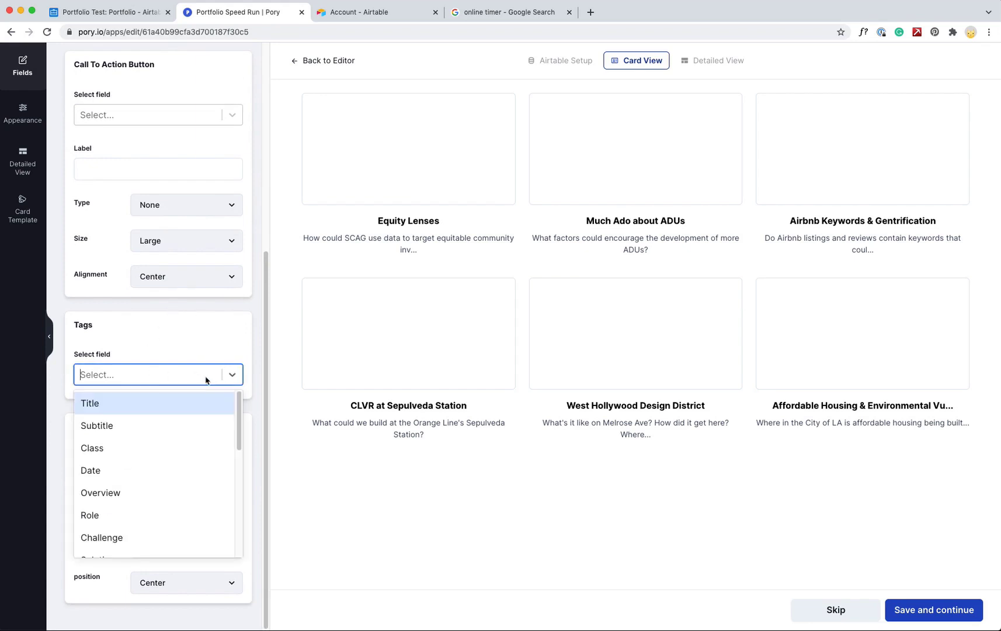
drag(236, 427, 236, 495)
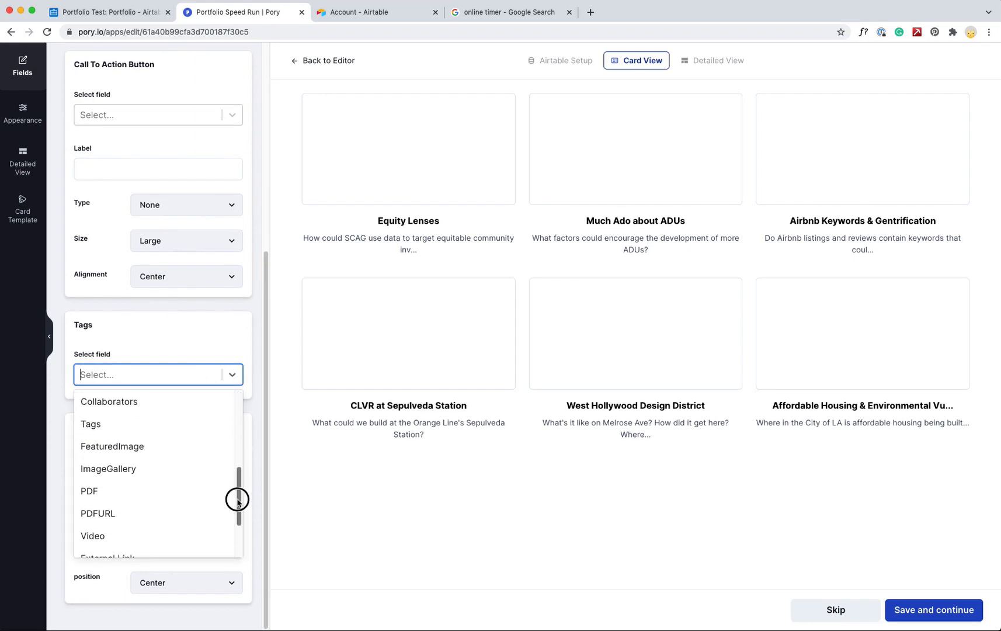
click(114, 436)
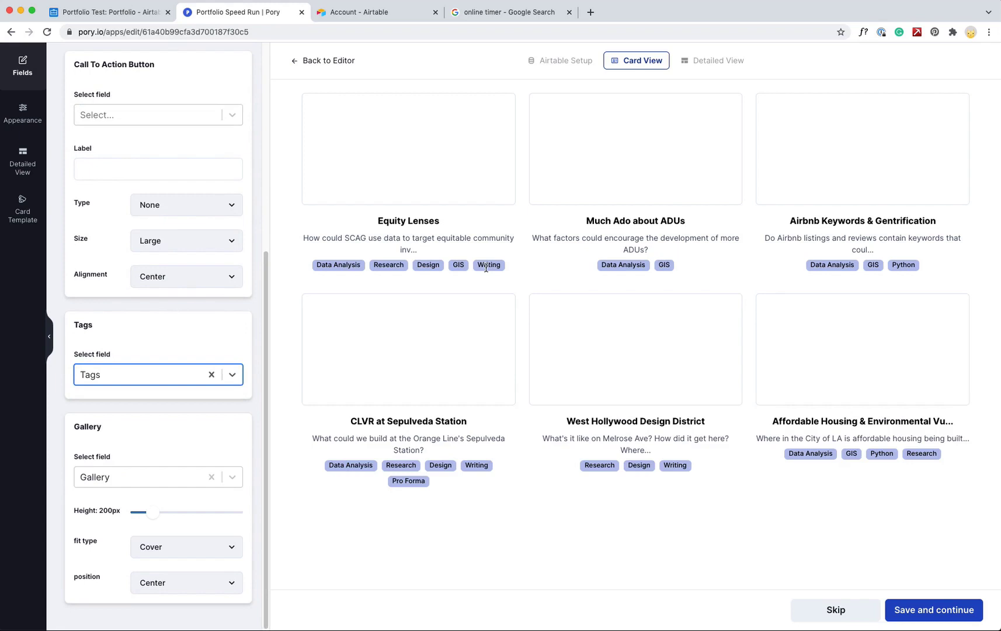
Use FeaturedImage as the card image at 300px height and save the card design
click(264, 533)
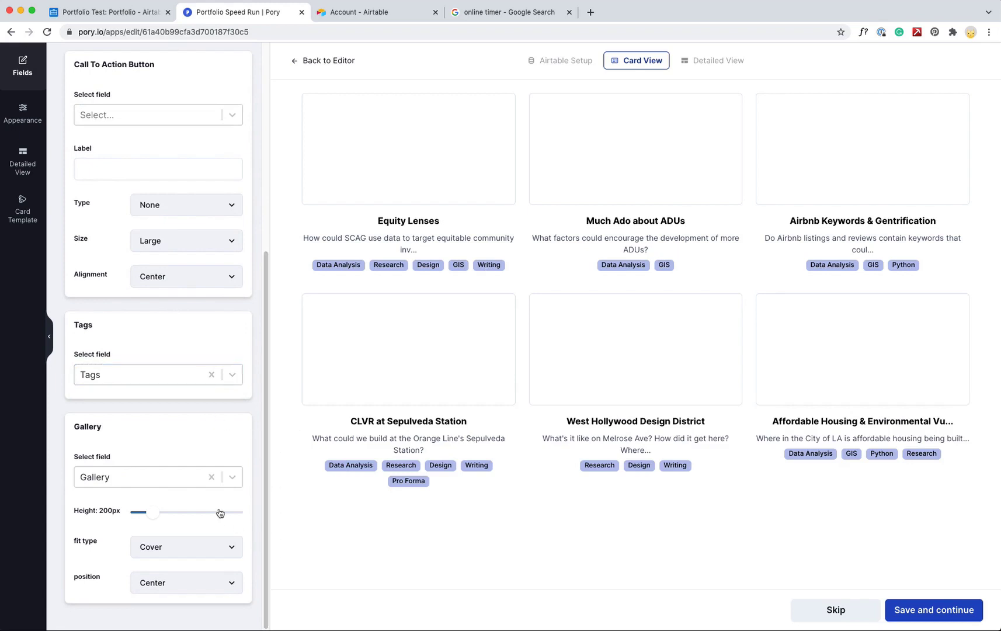
click(231, 478)
click(263, 503)
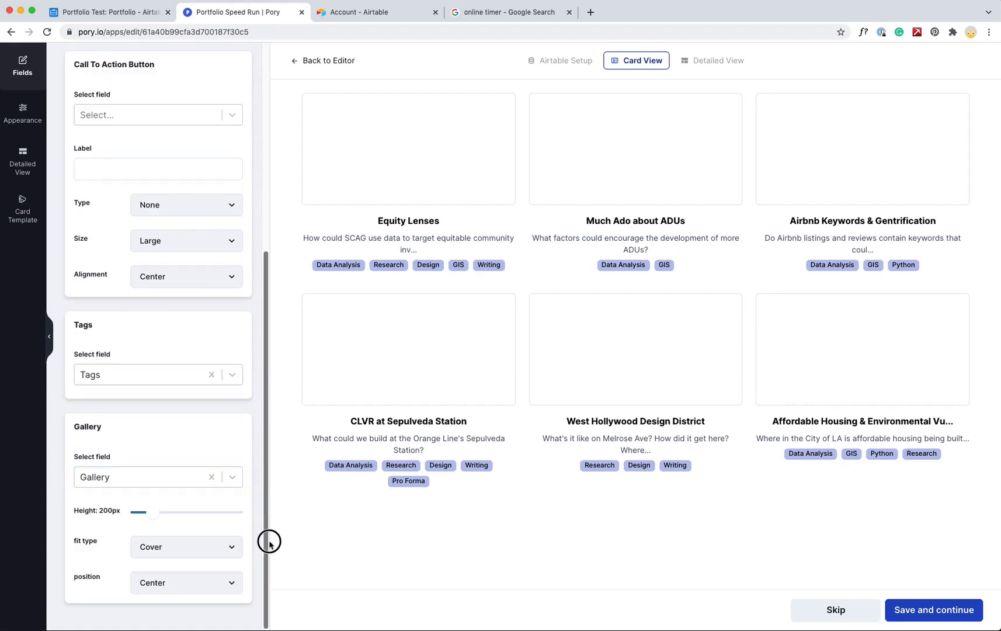
click(231, 483)
drag(240, 500, 238, 583)
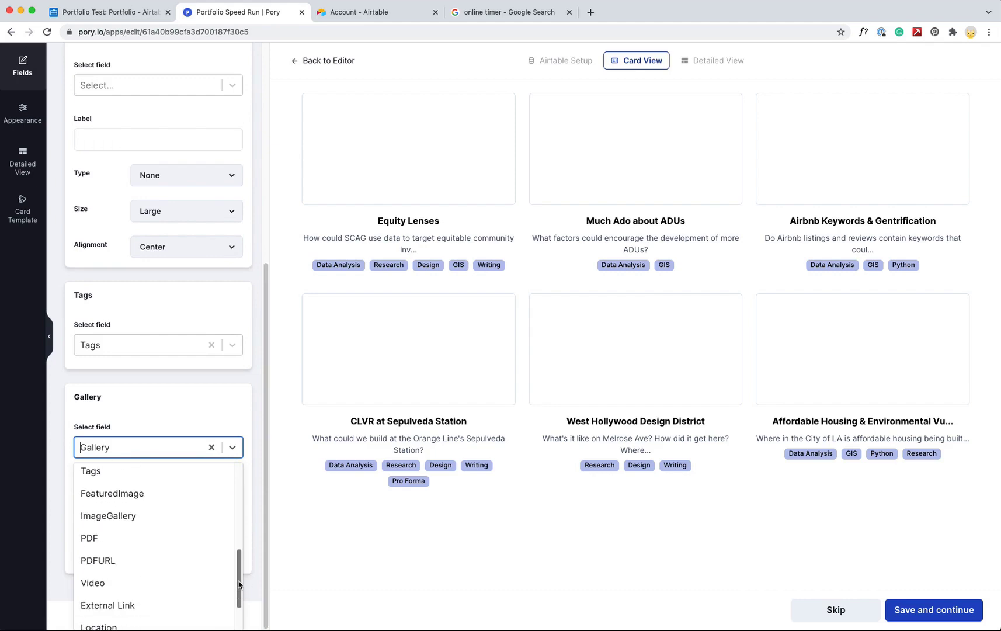
click(101, 493)
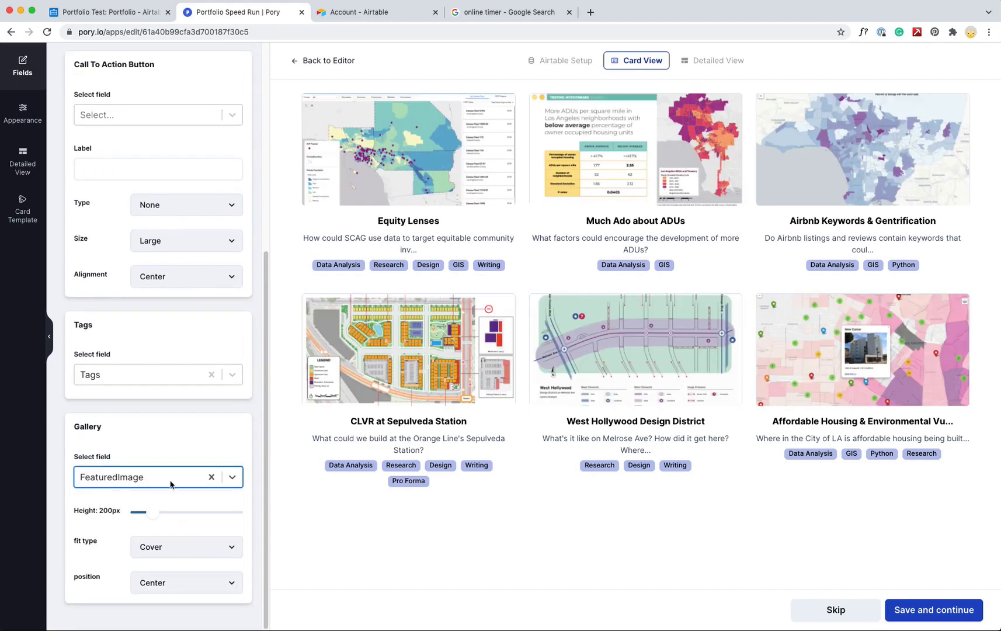
drag(156, 516, 164, 519)
click(198, 554)
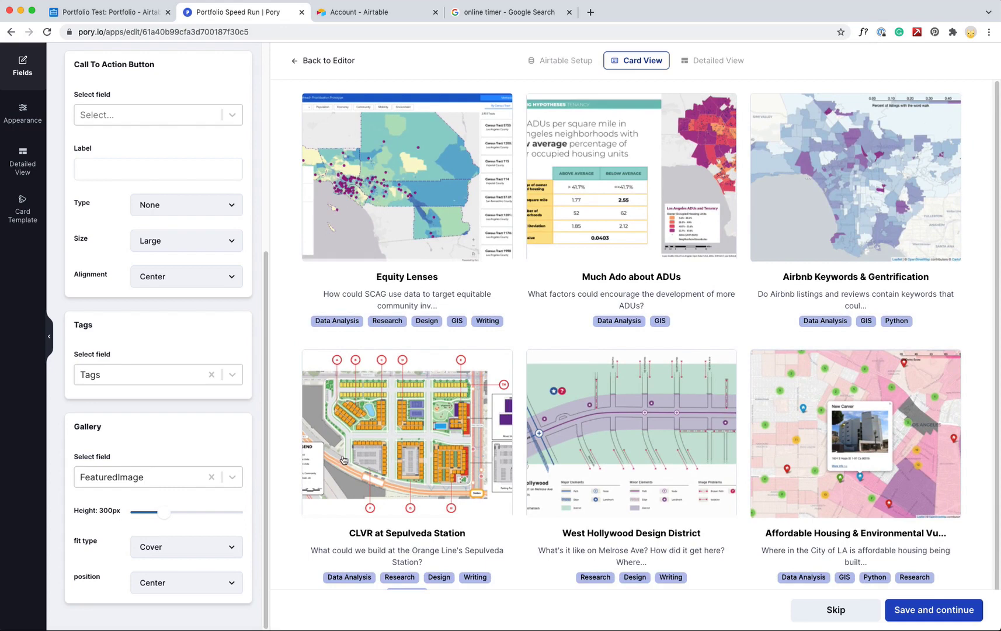
click(904, 611)
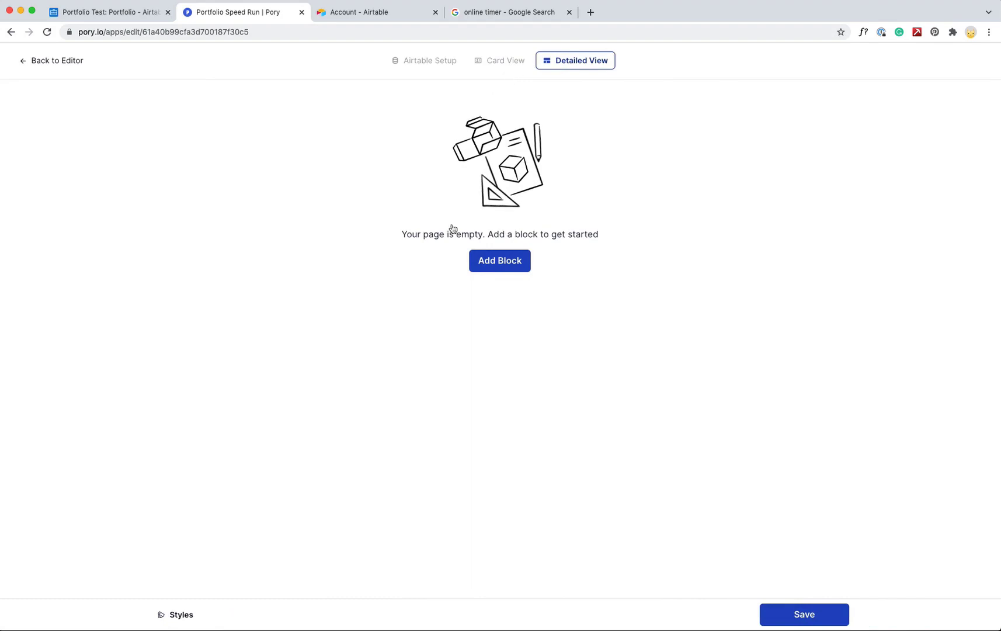
Add a Simple Info Card block showing the Title and Subtitle fields
click(491, 266)
click(108, 172)
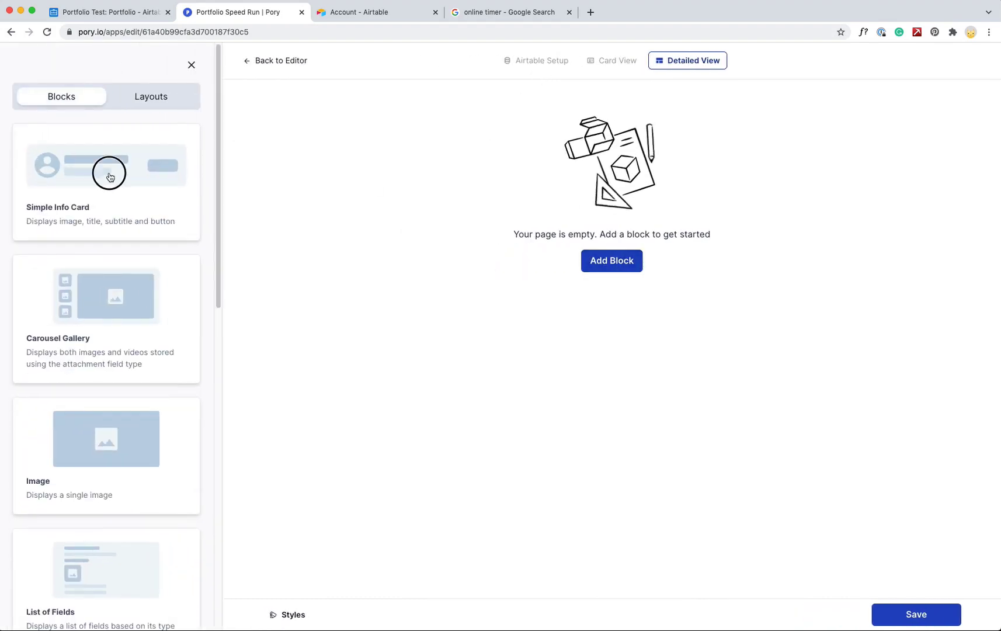
click(199, 138)
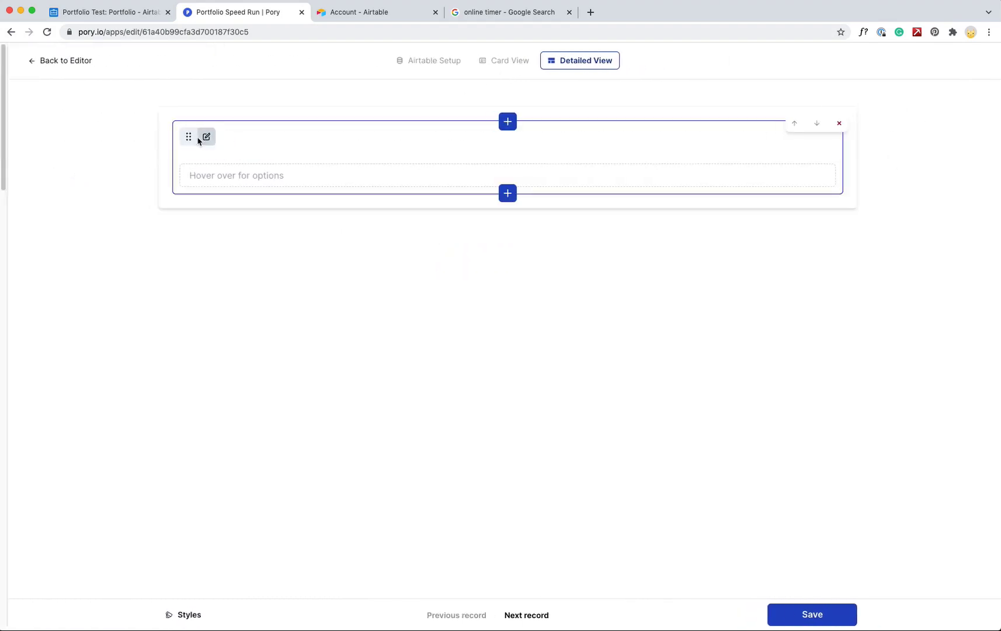
click(181, 147)
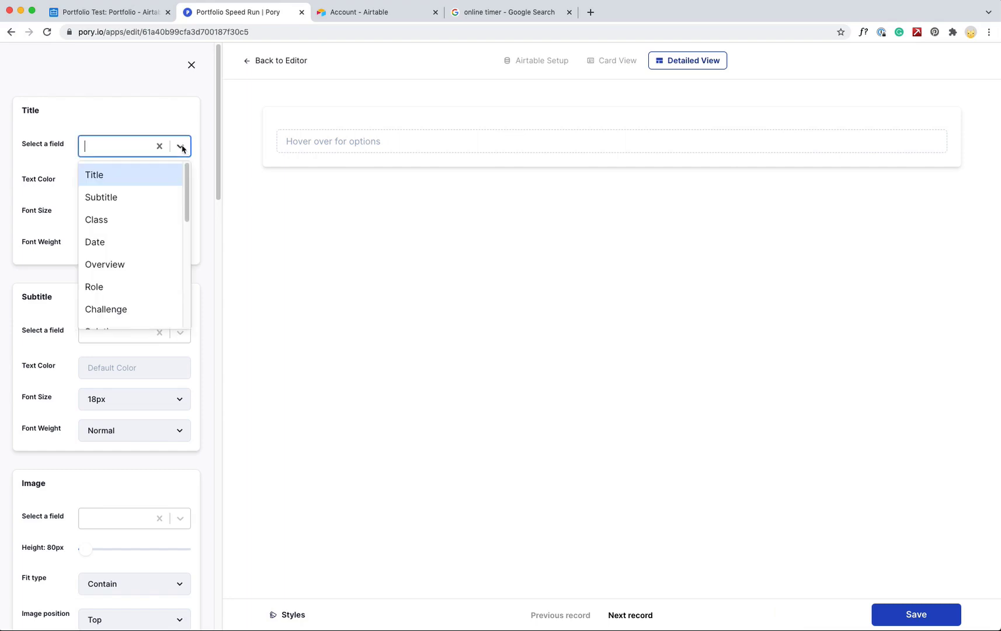
click(90, 185)
click(181, 332)
click(108, 386)
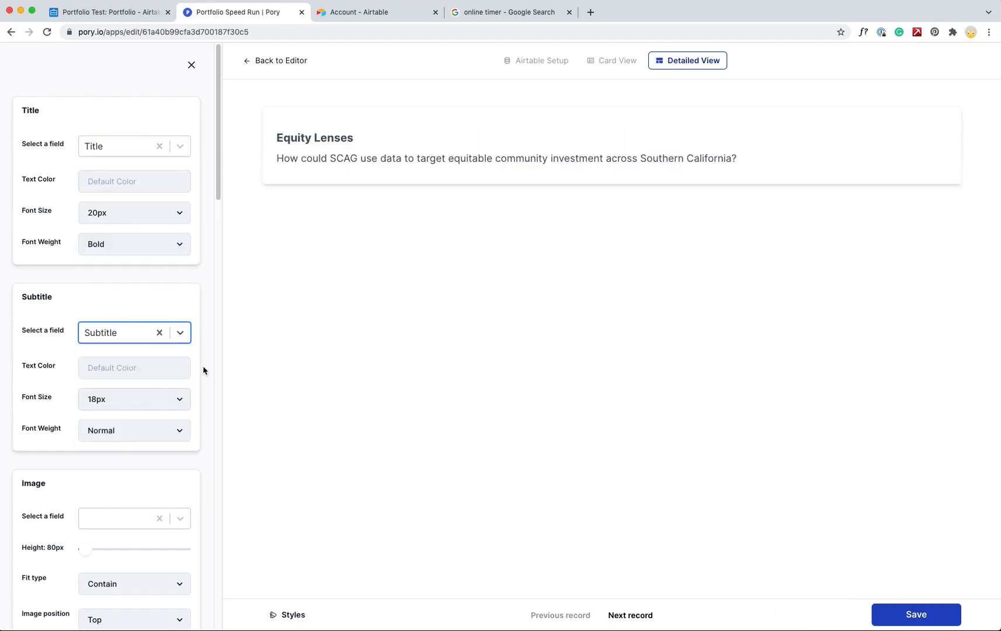
Link the info card's button to the PDFURL field with the label 'View PDF'
drag(218, 175, 209, 353)
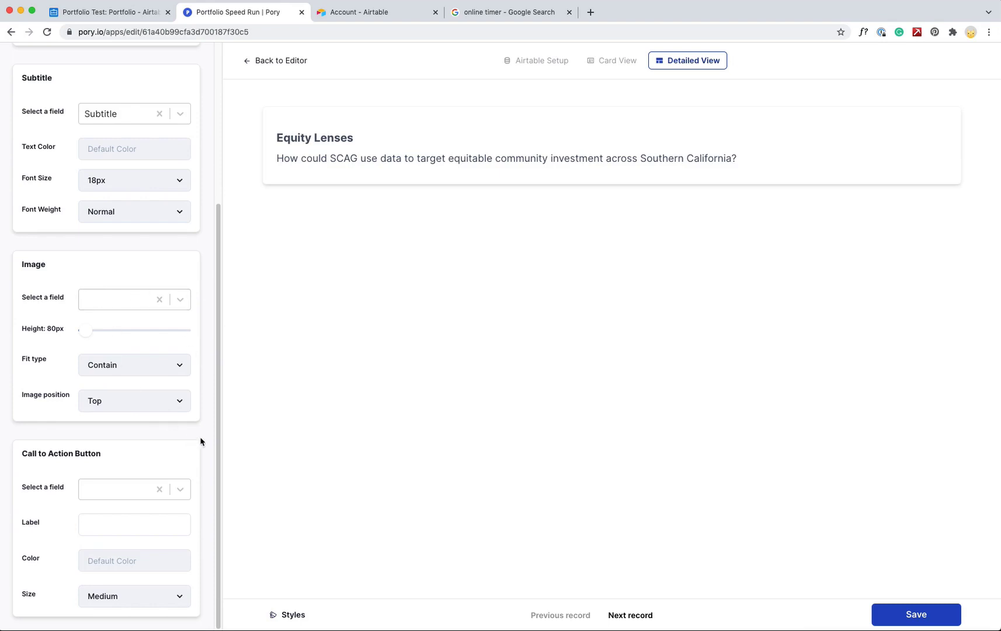
click(181, 489)
drag(194, 488, 194, 589)
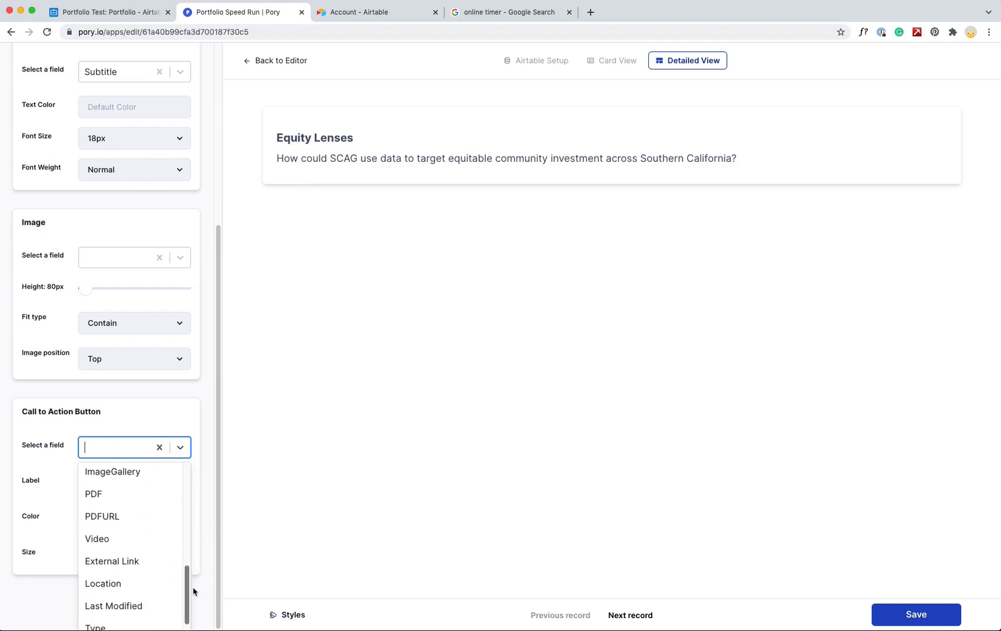
click(107, 521)
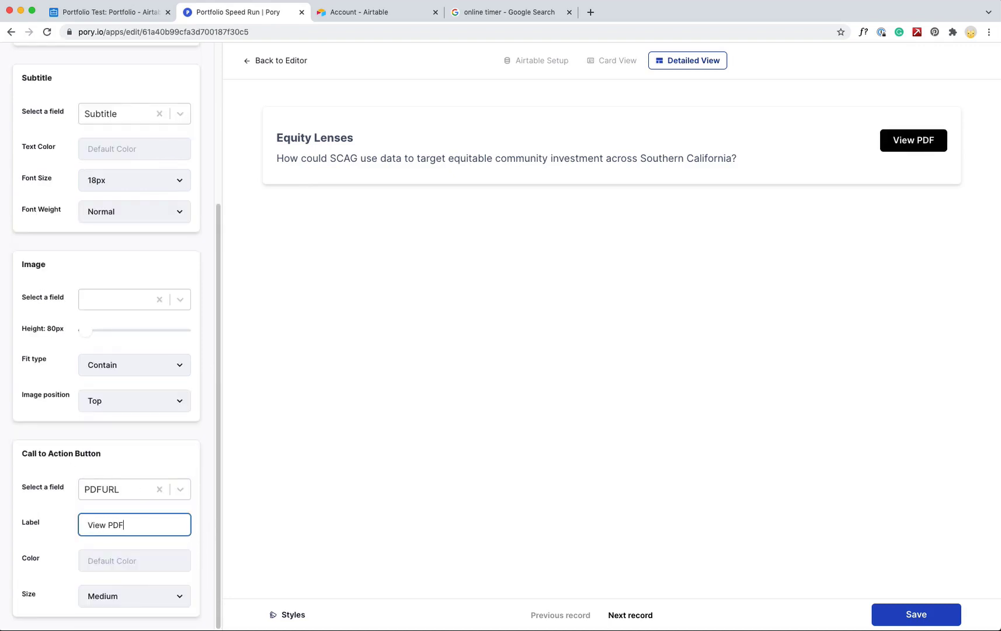
click(212, 417)
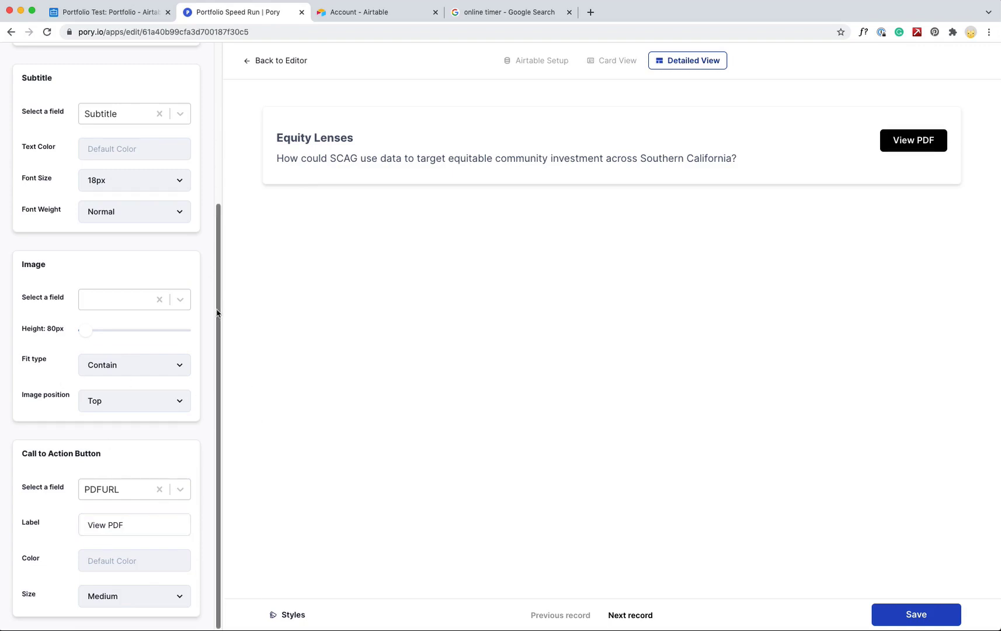
scroll(212, 228, up, 5)
Add a Carousel Gallery block below the card fed by the ImageGallery field
mouse_move(560, 188)
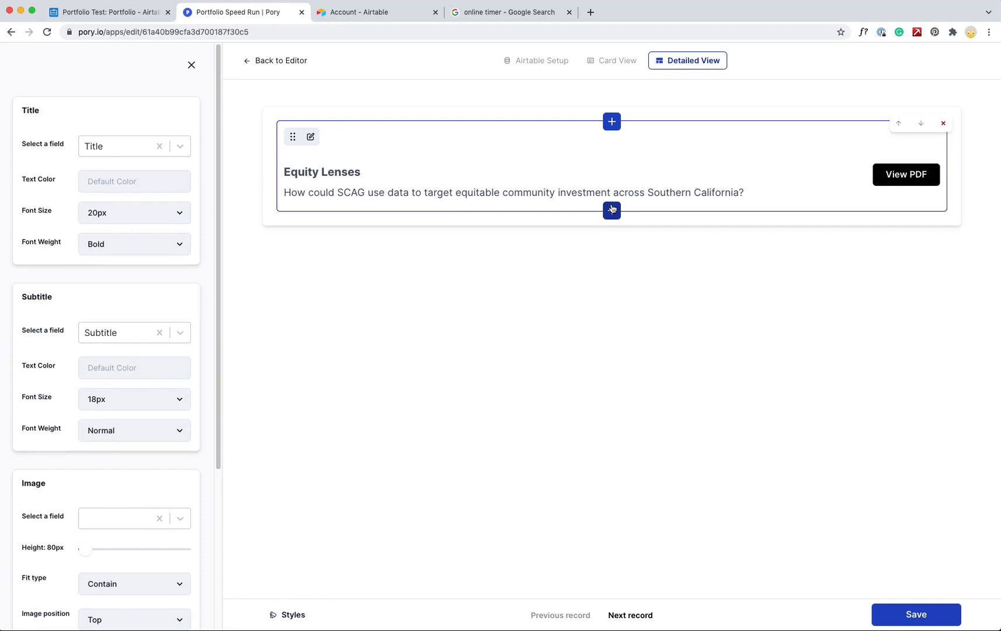
click(612, 211)
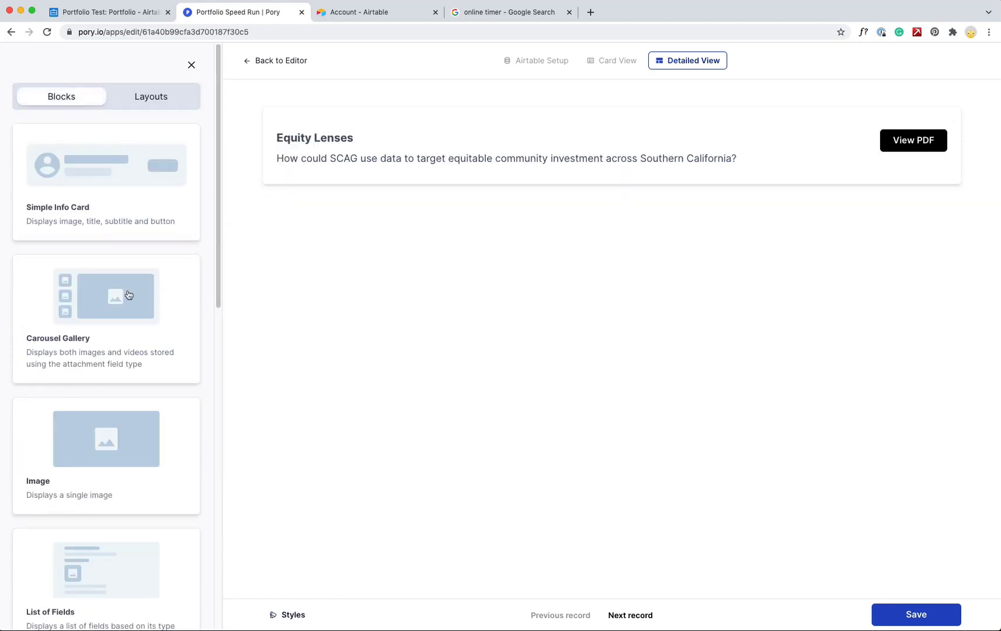
scroll(141, 250, down, 2)
click(126, 242)
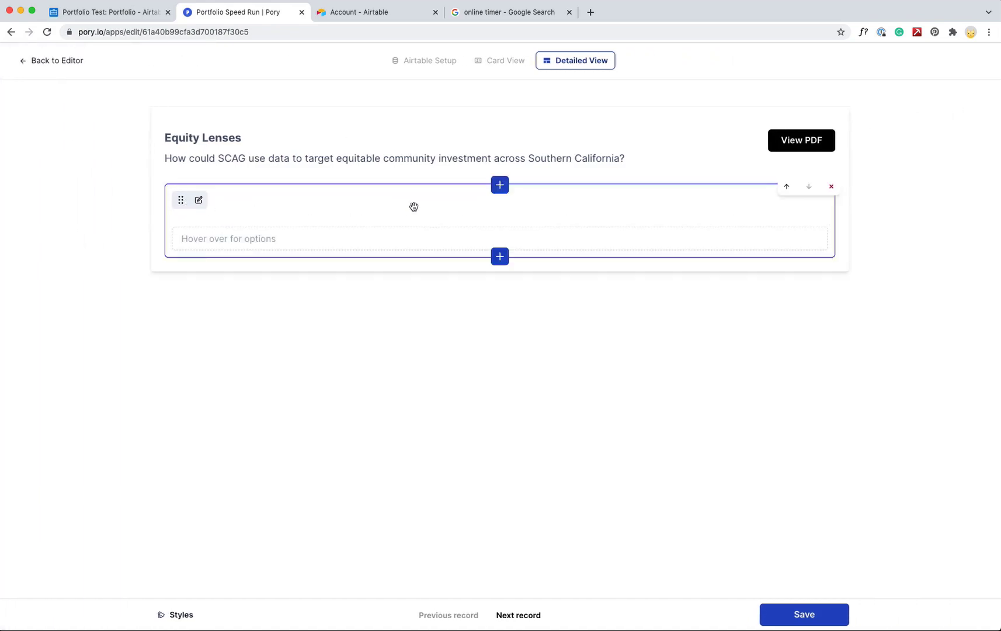
click(199, 200)
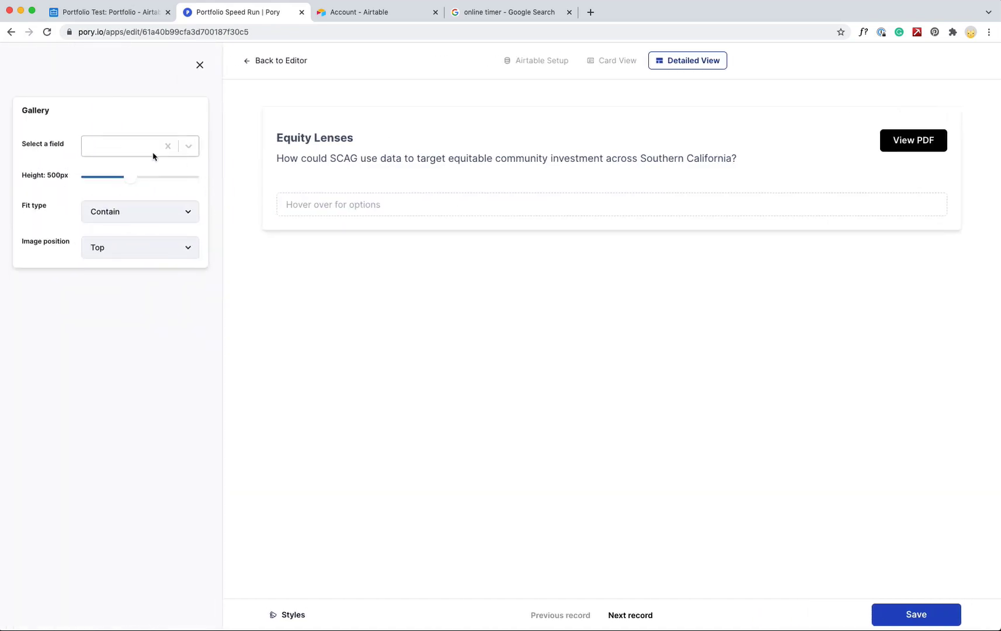
click(188, 146)
drag(194, 175, 186, 279)
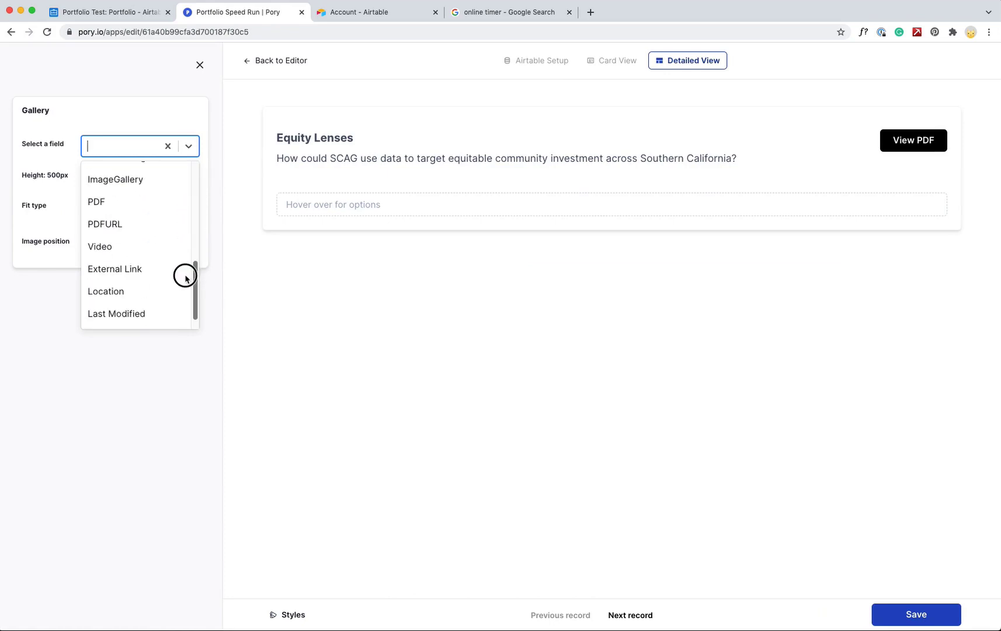
scroll(139, 238, up, 1)
click(123, 221)
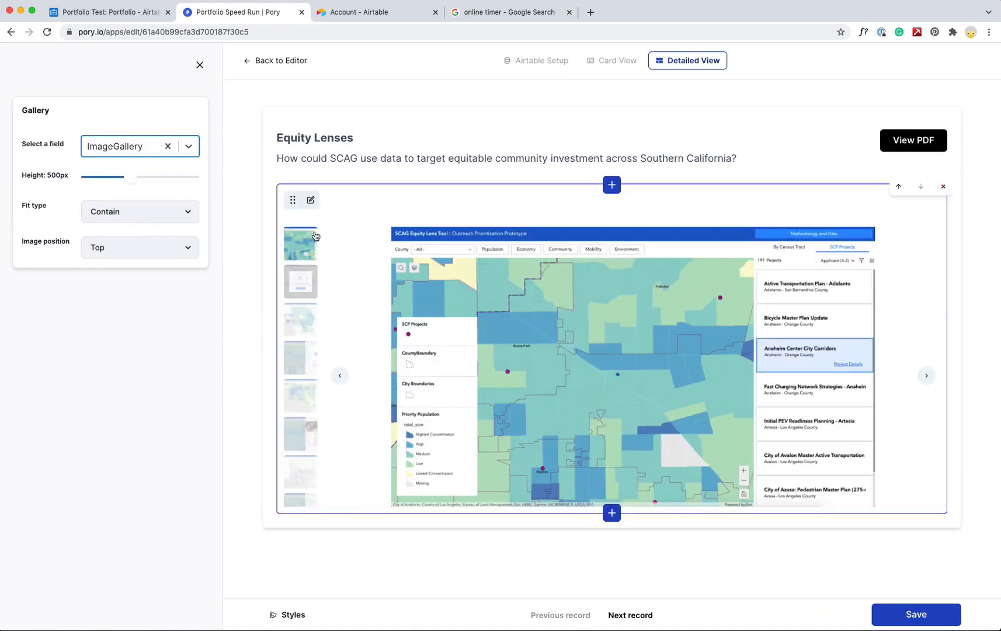
click(303, 286)
Preview the gallery's second through sixth images, ending on the SCP Project Details map
click(188, 291)
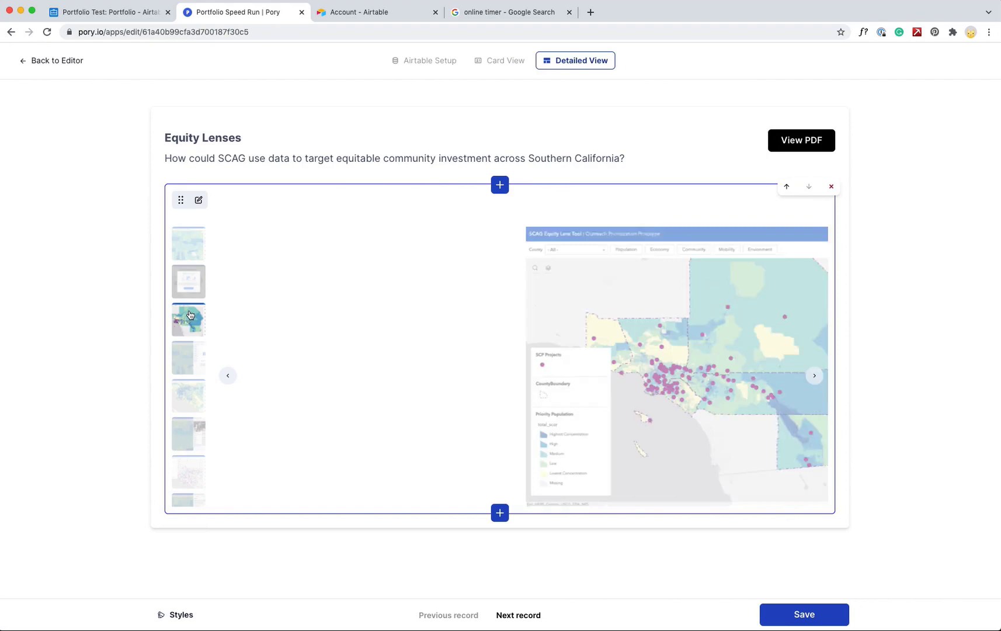
click(188, 319)
click(188, 355)
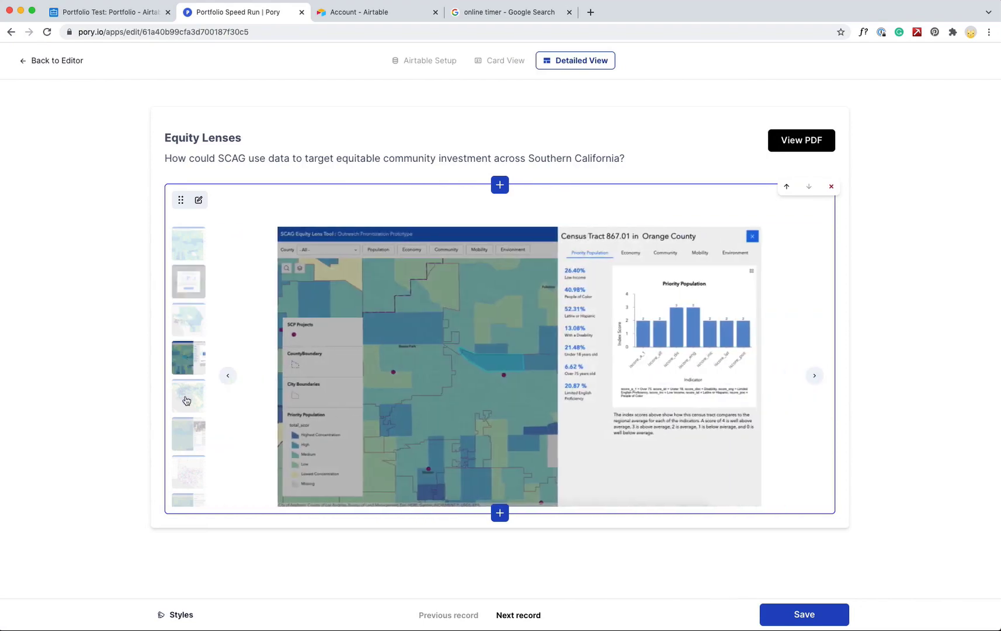
click(187, 395)
click(188, 433)
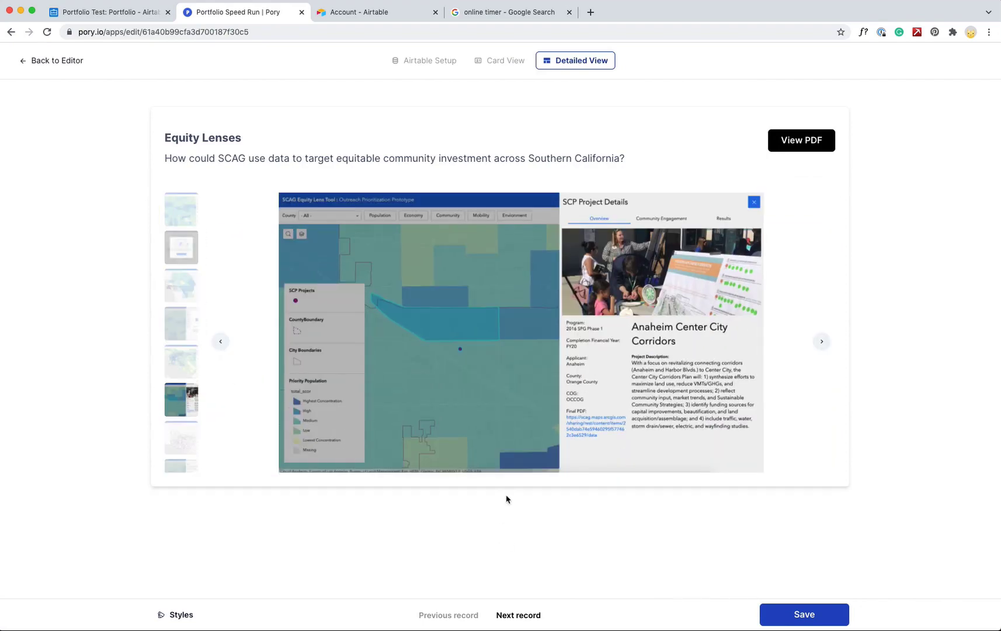
Add a List of Fields block below the gallery
click(500, 512)
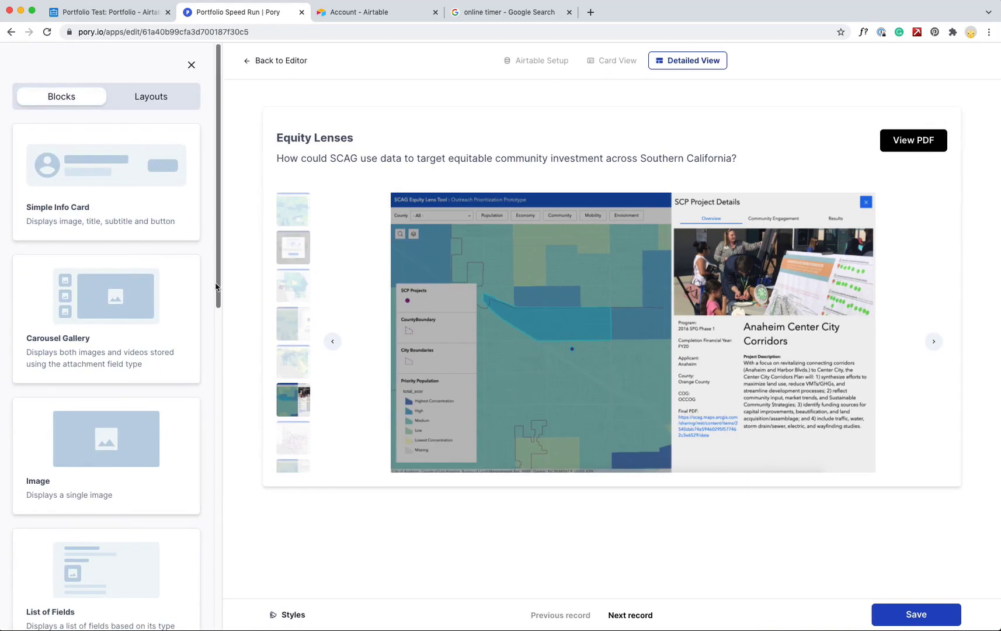
scroll(219, 275, down, 6)
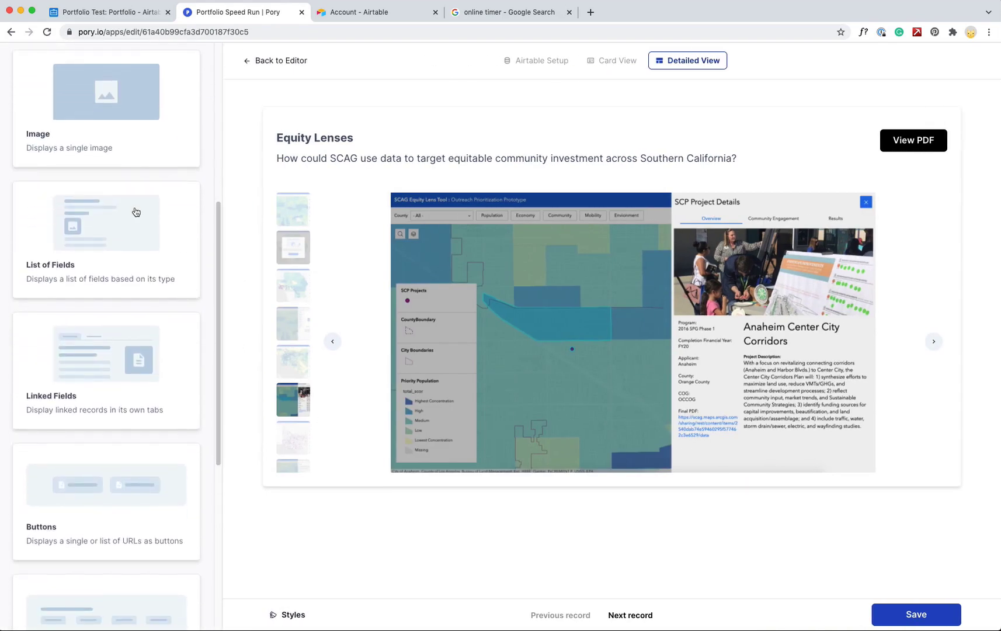
click(136, 212)
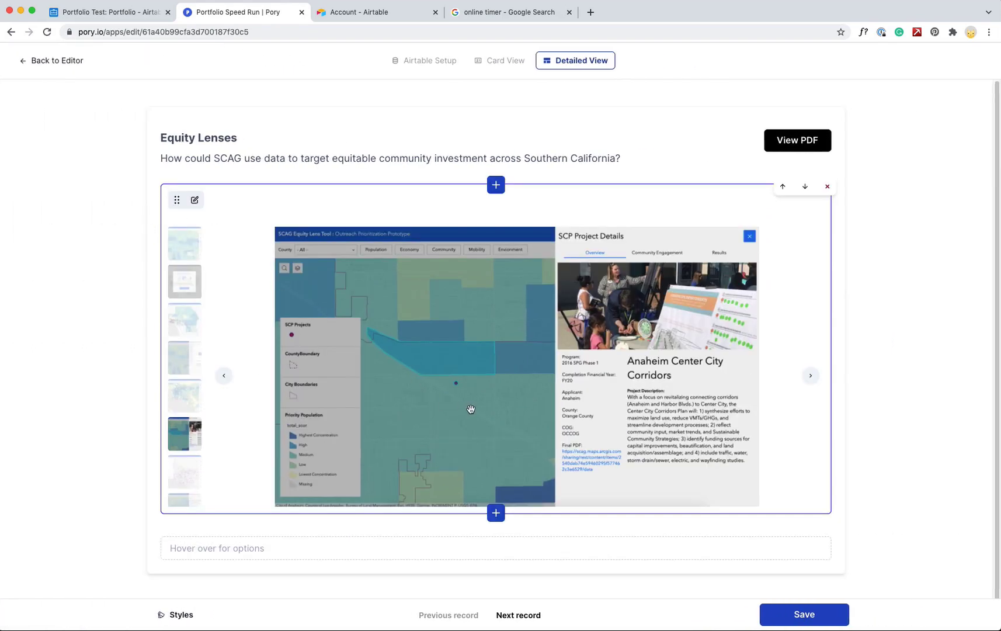
scroll(471, 409, down, 1)
scroll(235, 535, up, 1)
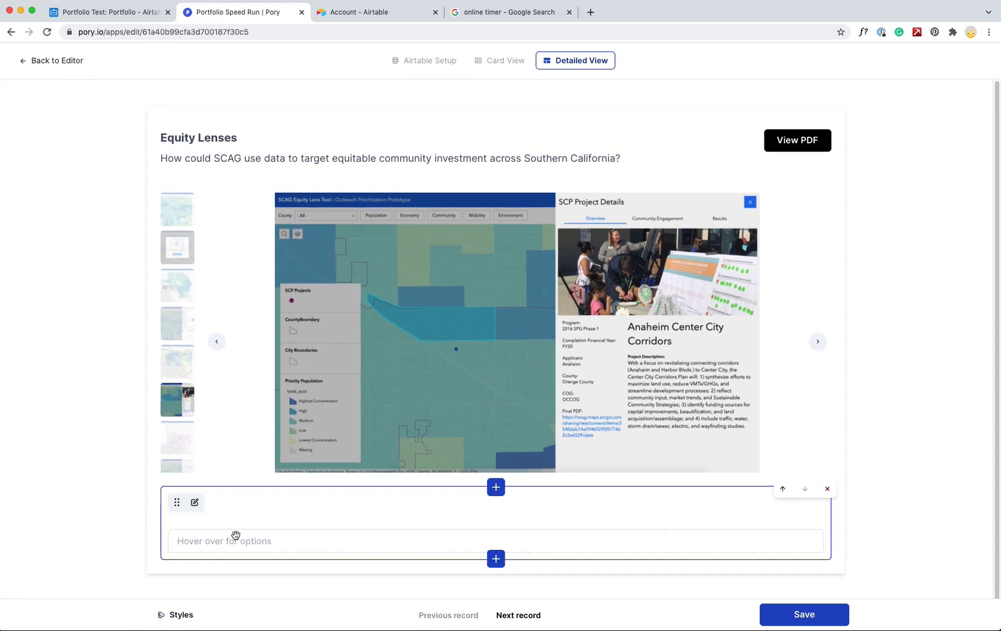
click(197, 508)
Select the Class, Date, Overview, Role, Challenge, Solution, Results, Collaborators and Tags fields
click(181, 176)
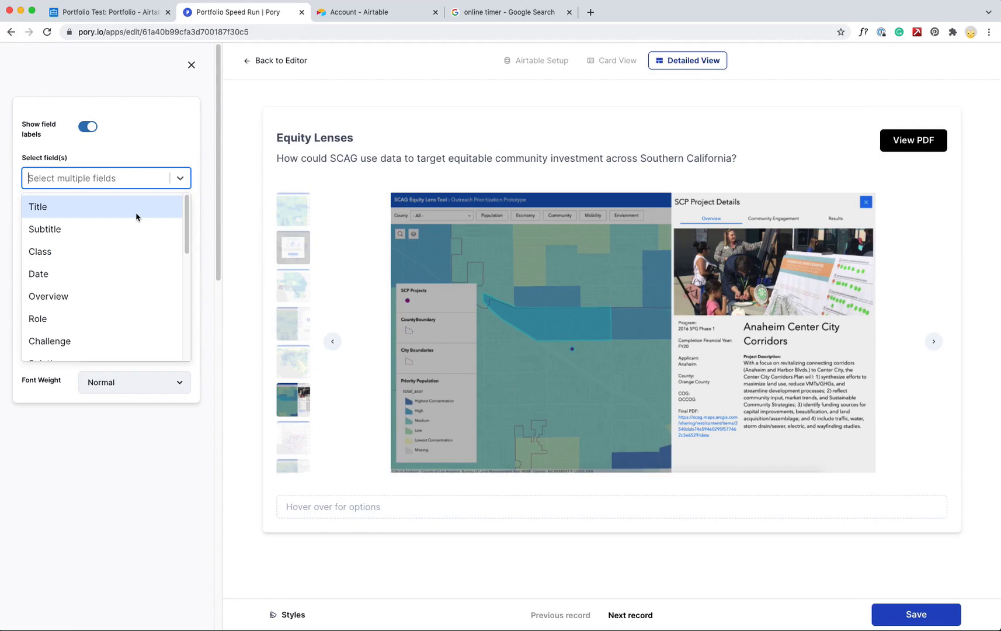
scroll(185, 225, down, 2)
scroll(178, 224, up, 2)
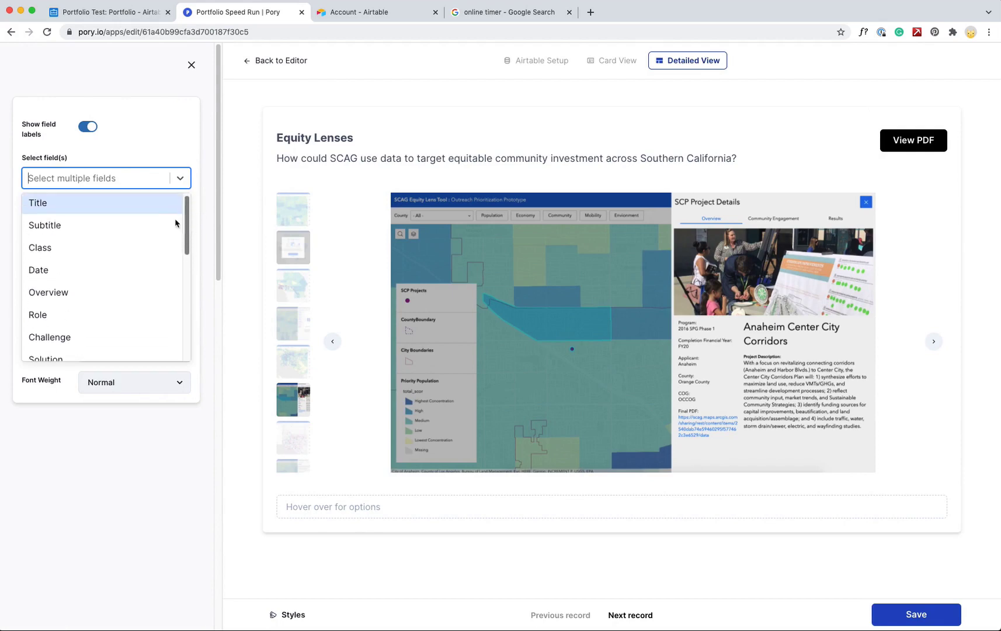
click(51, 249)
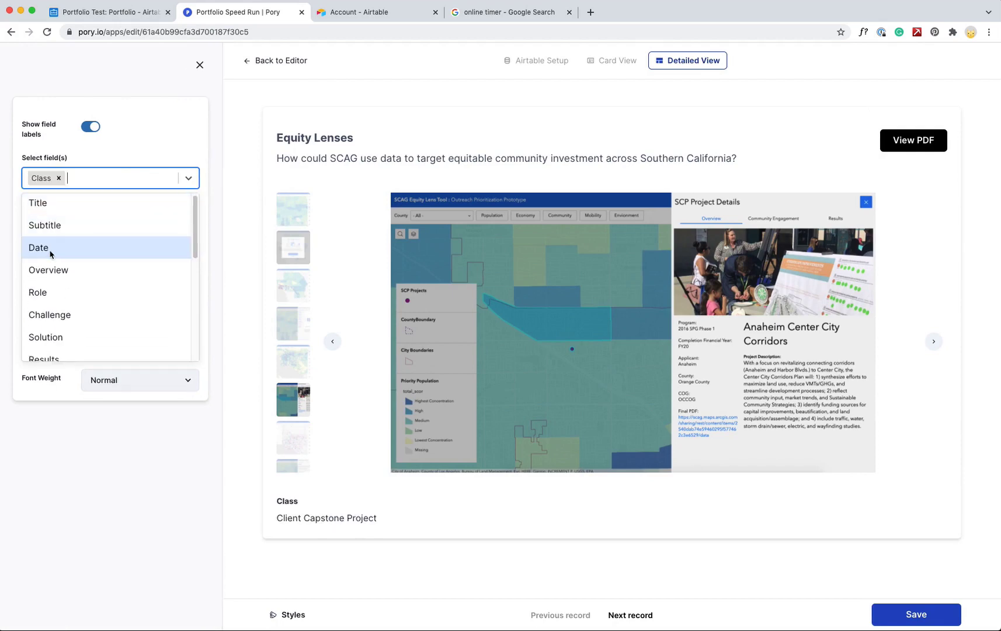
click(52, 247)
click(54, 248)
click(56, 251)
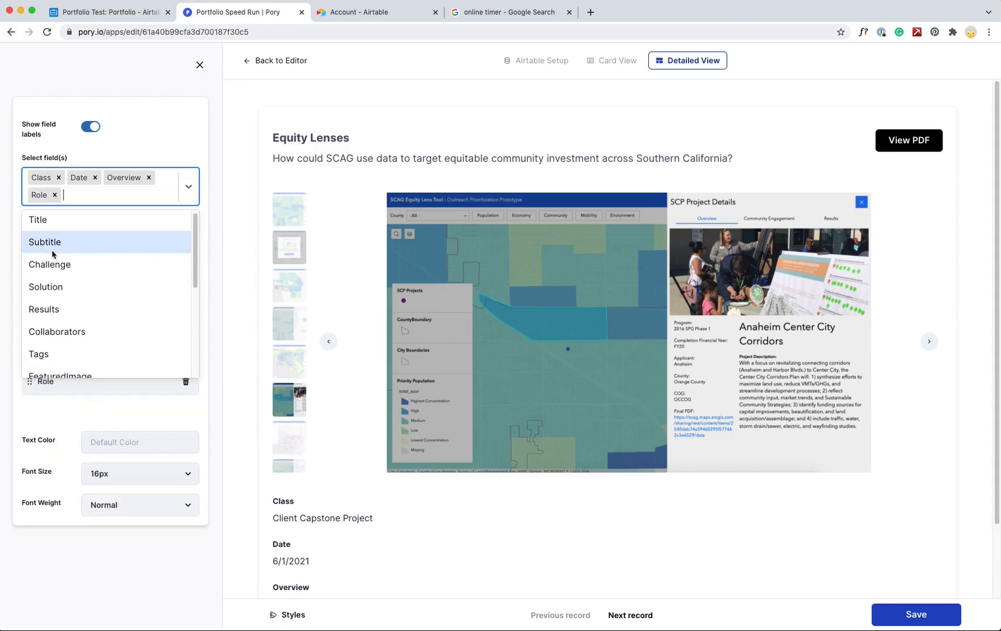
click(65, 265)
click(66, 265)
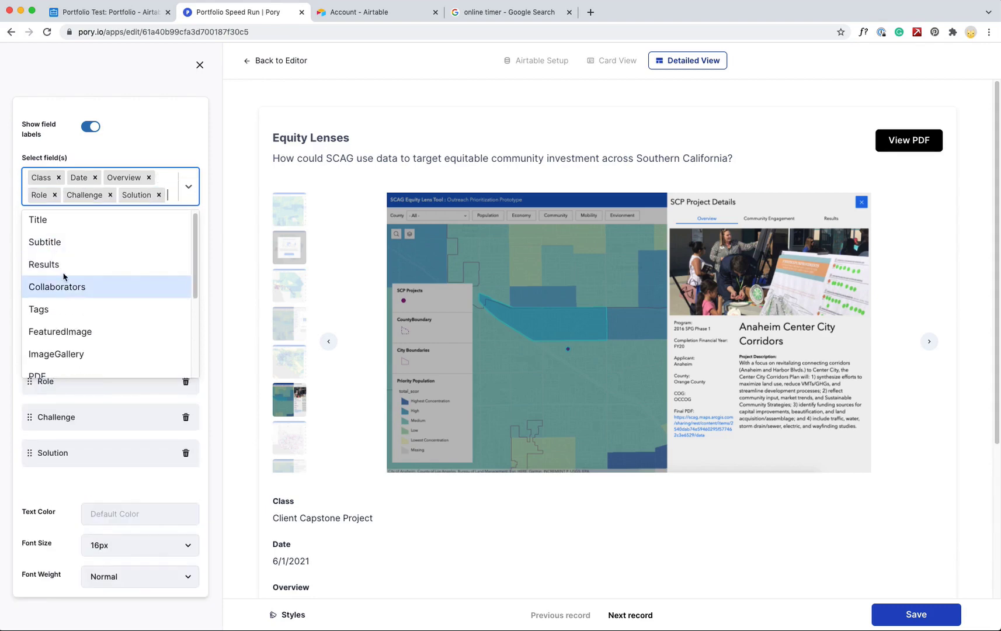
click(66, 265)
click(66, 282)
click(66, 300)
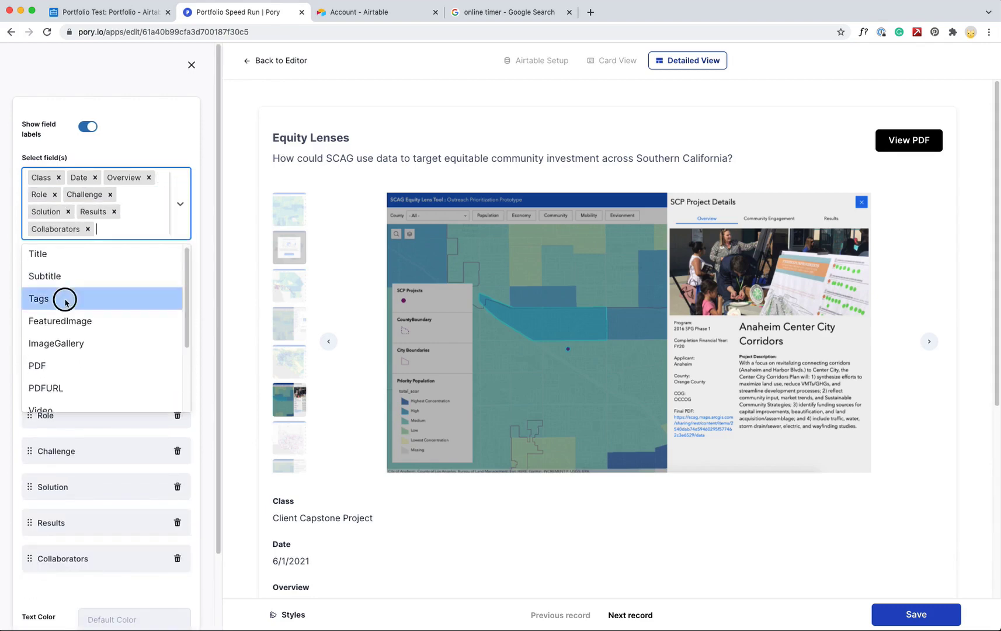
drag(188, 284, 184, 264)
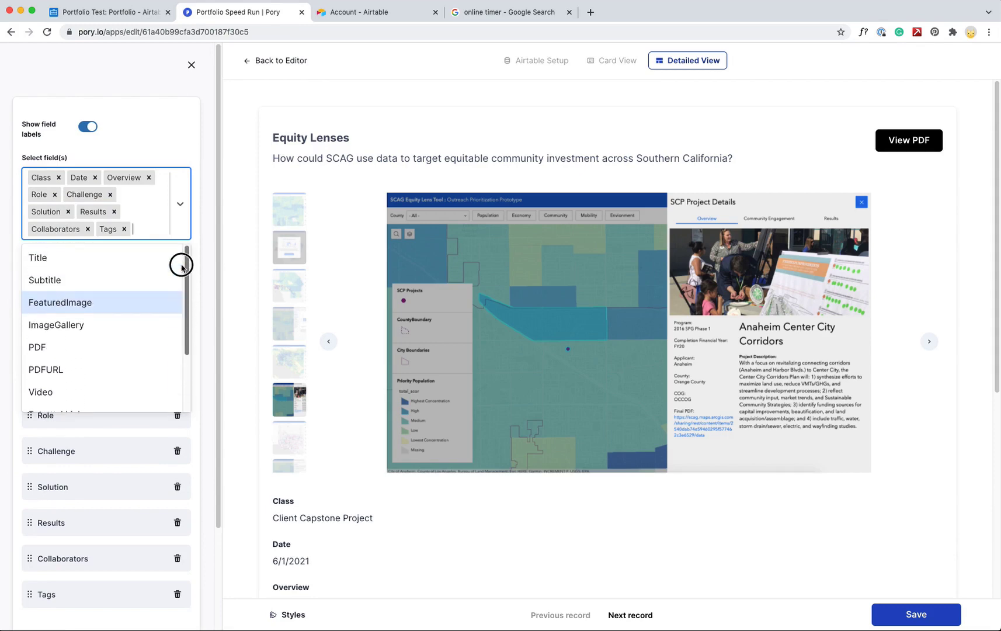
click(193, 161)
Move Date to the end of the list and set the font size to 18px
scroll(763, 249, down, 7)
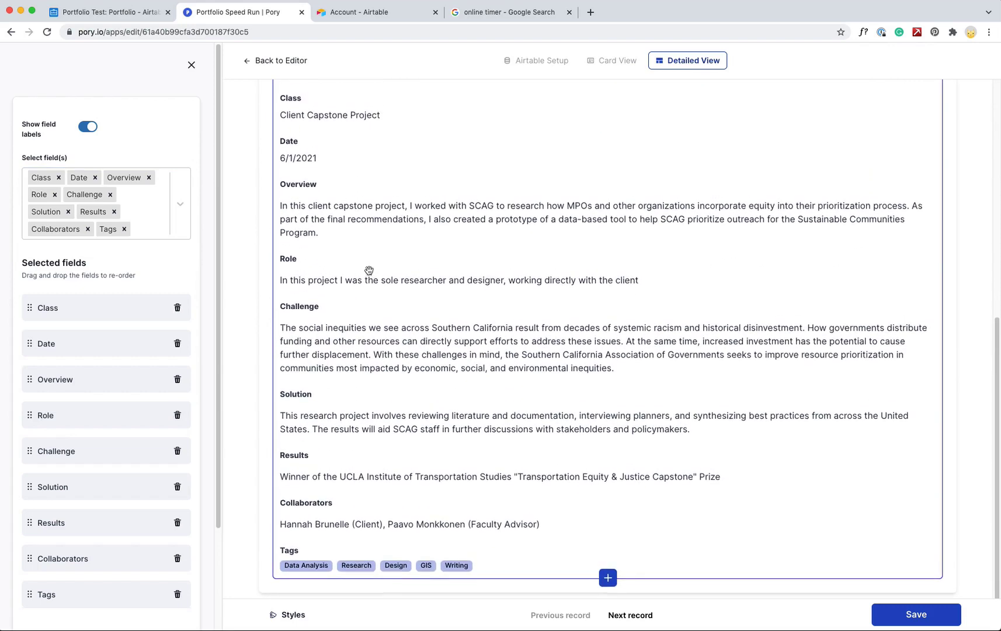
scroll(58, 273, down, 3)
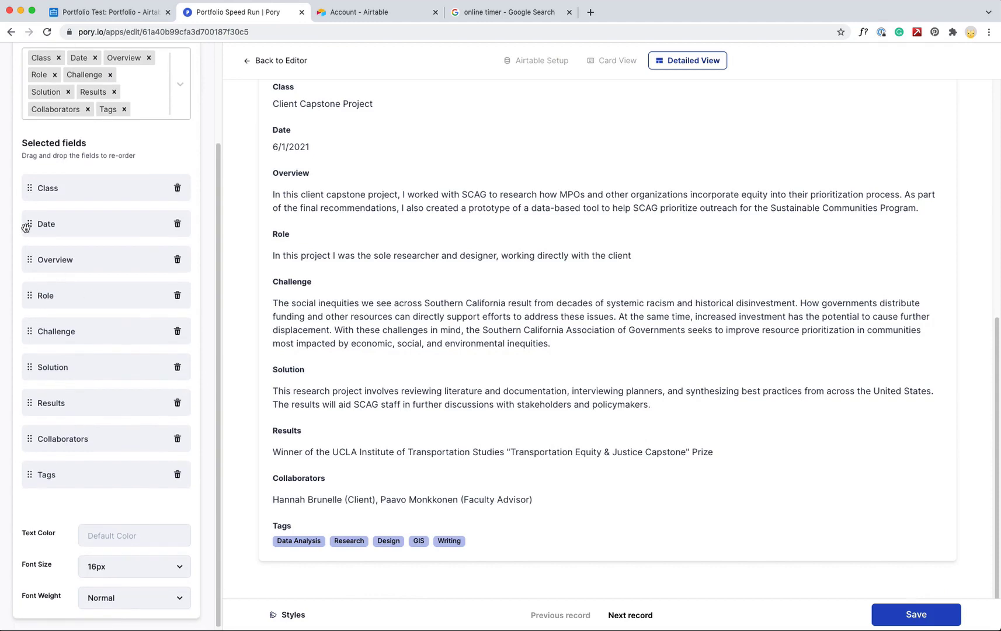
drag(25, 226, 33, 493)
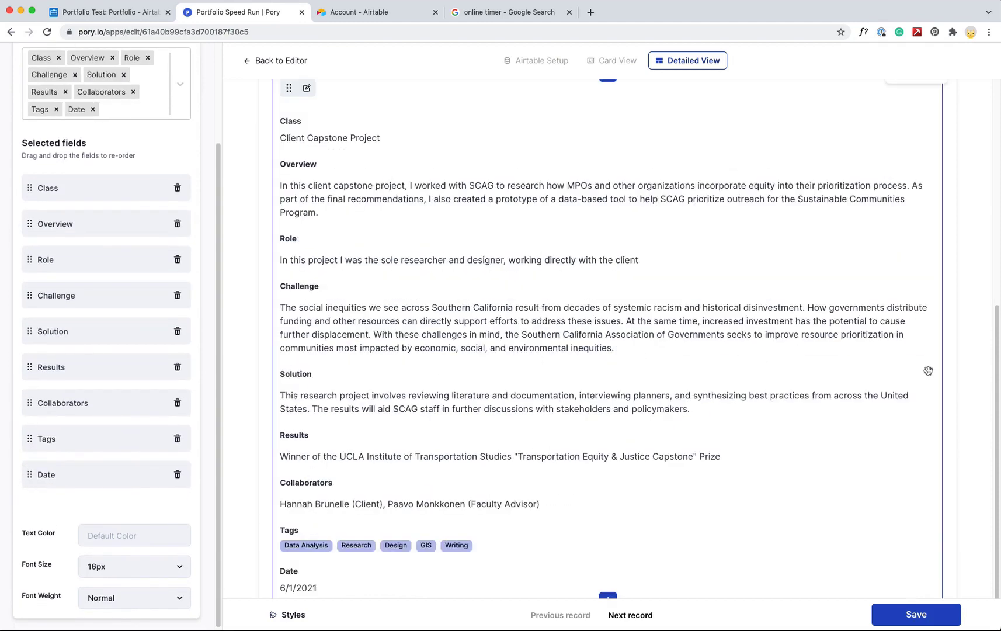
scroll(591, 444, down, 2)
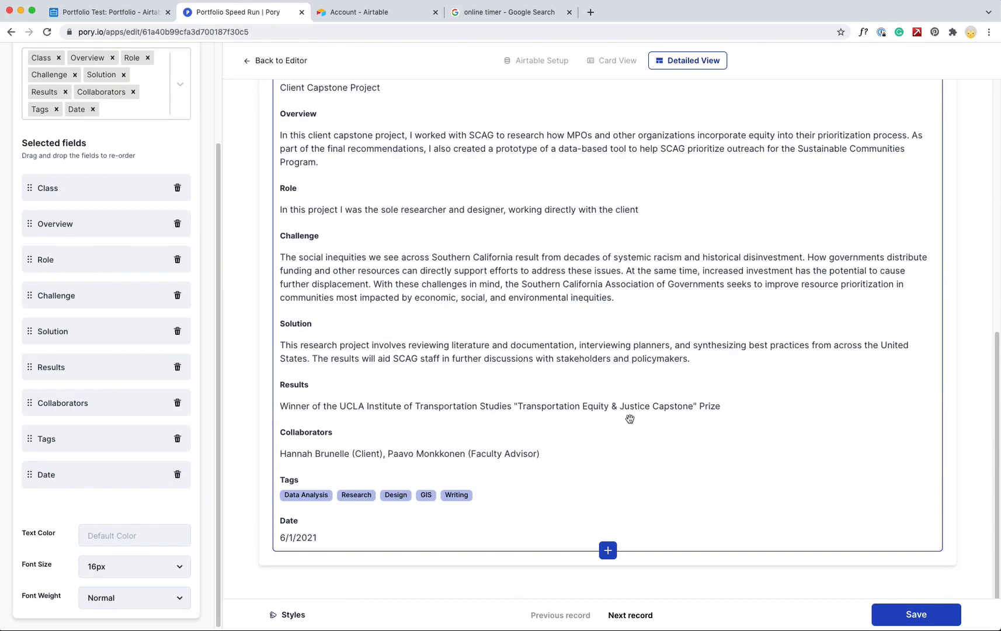
click(152, 566)
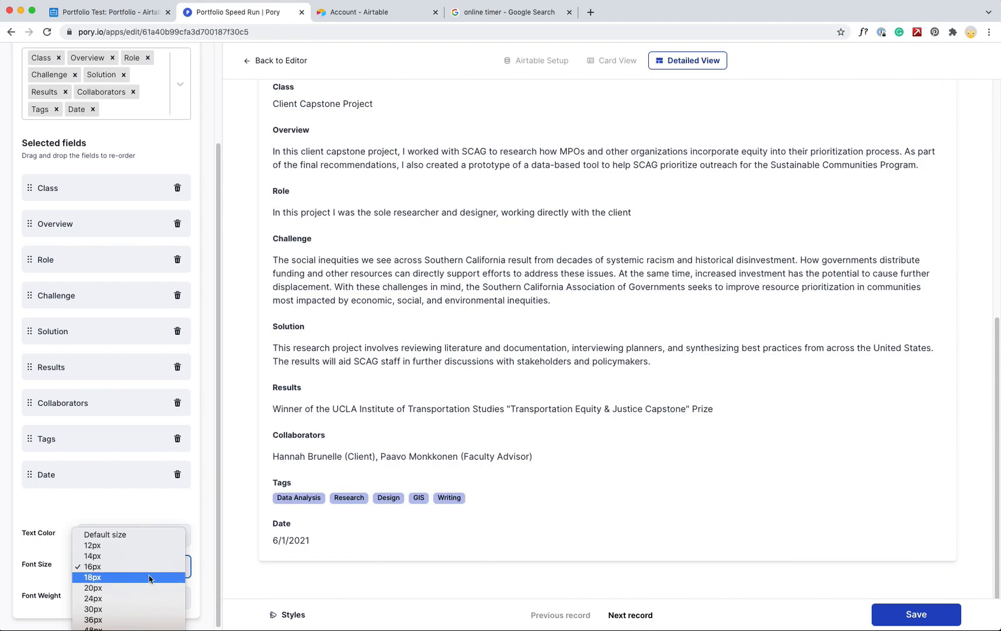
click(149, 577)
click(163, 566)
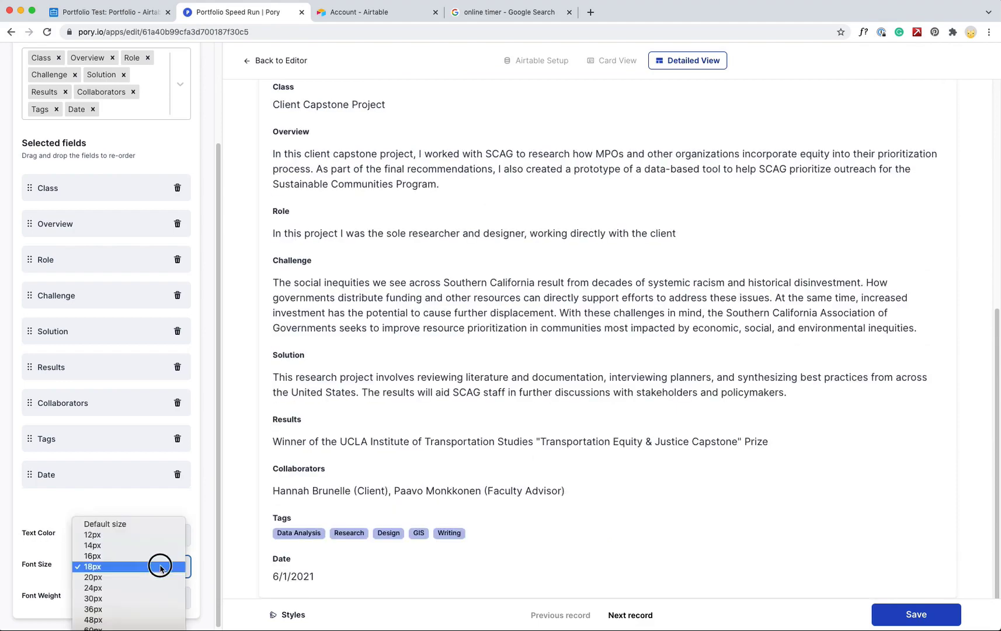
click(161, 566)
drag(219, 603, 207, 317)
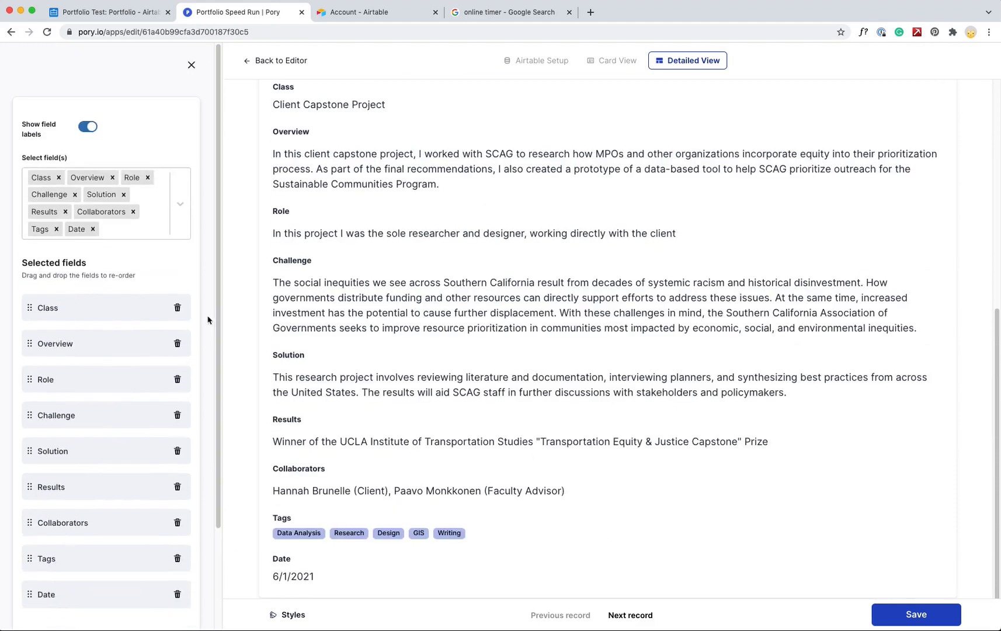
scroll(447, 340, up, 10)
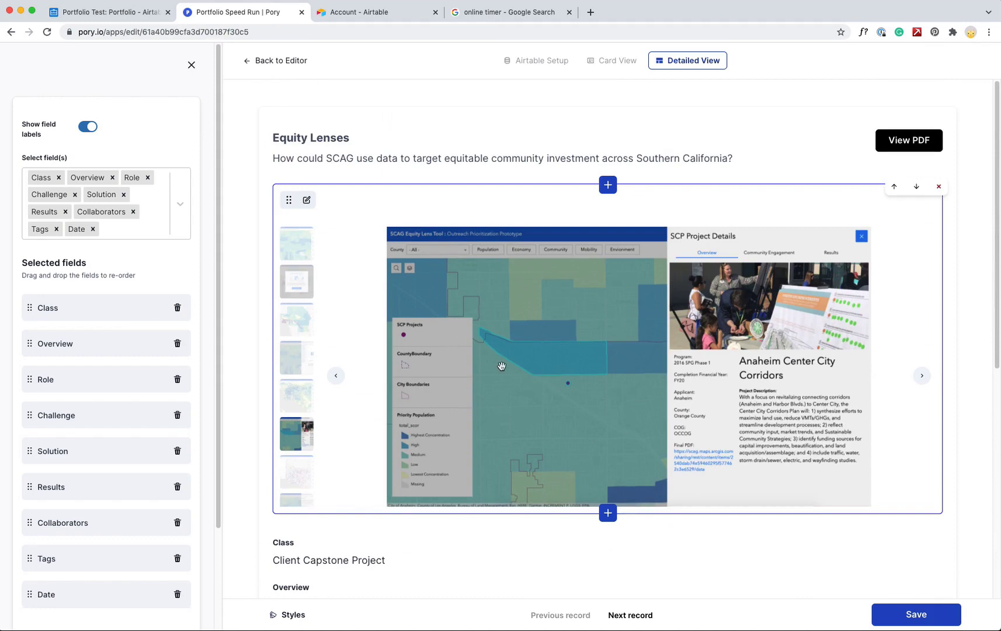
Save the detail page and open the Equity Lenses project's details to review them
click(905, 614)
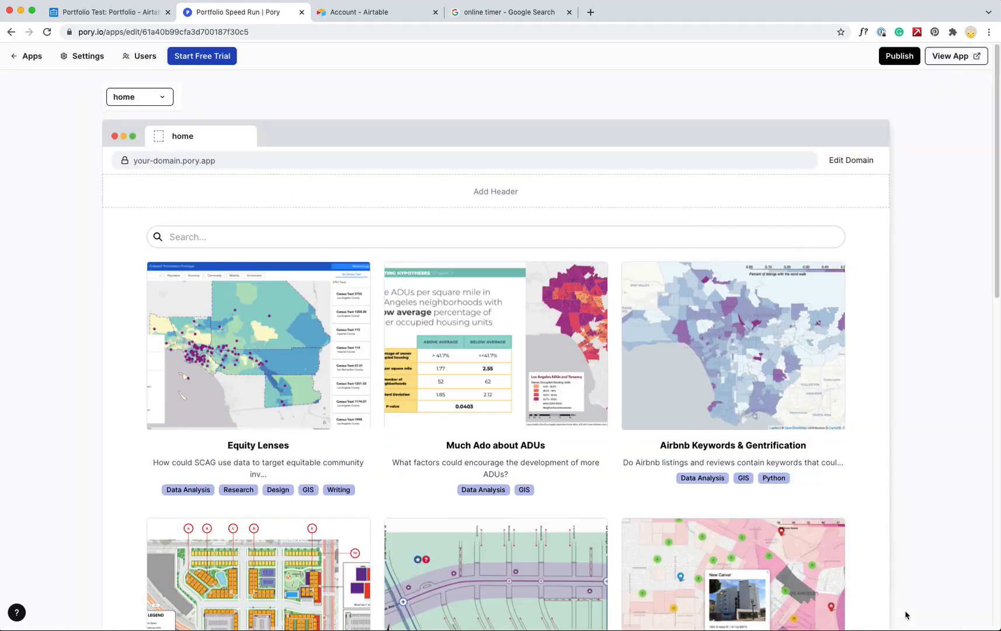
scroll(934, 398, down, 8)
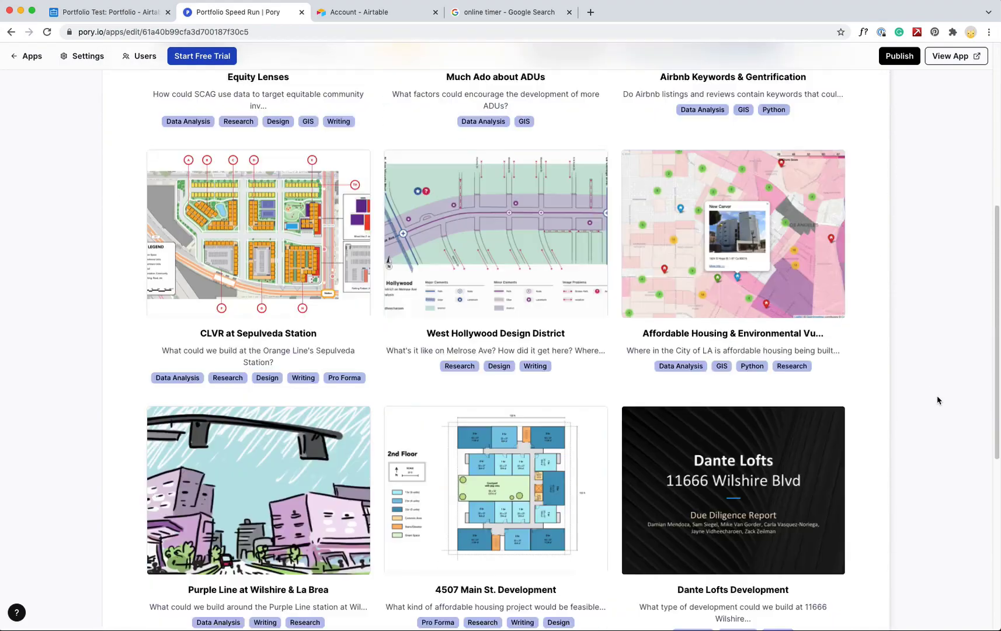
scroll(937, 399, up, 8)
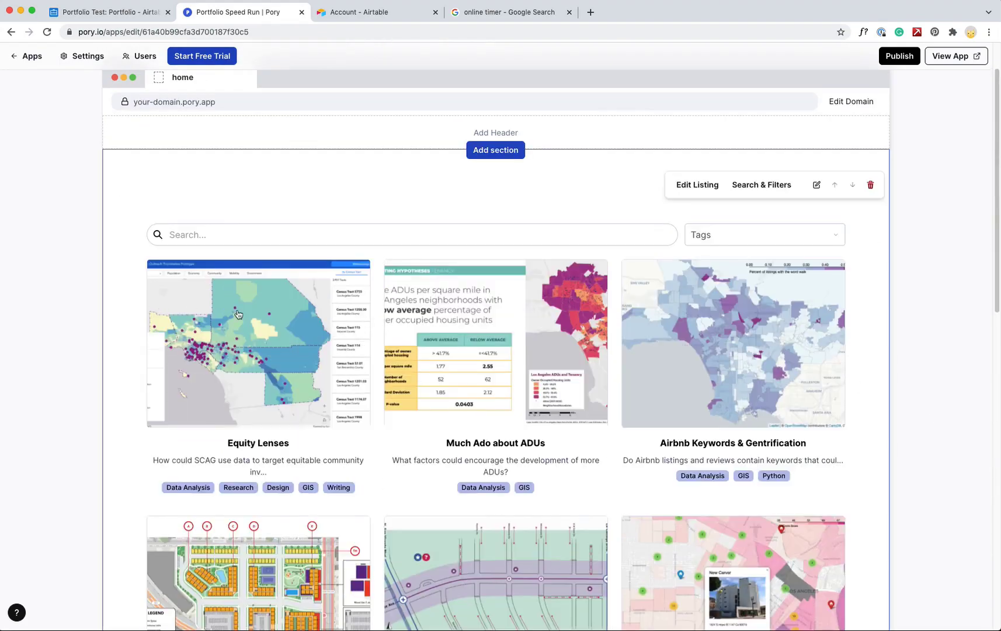
click(238, 315)
drag(778, 318, 751, 275)
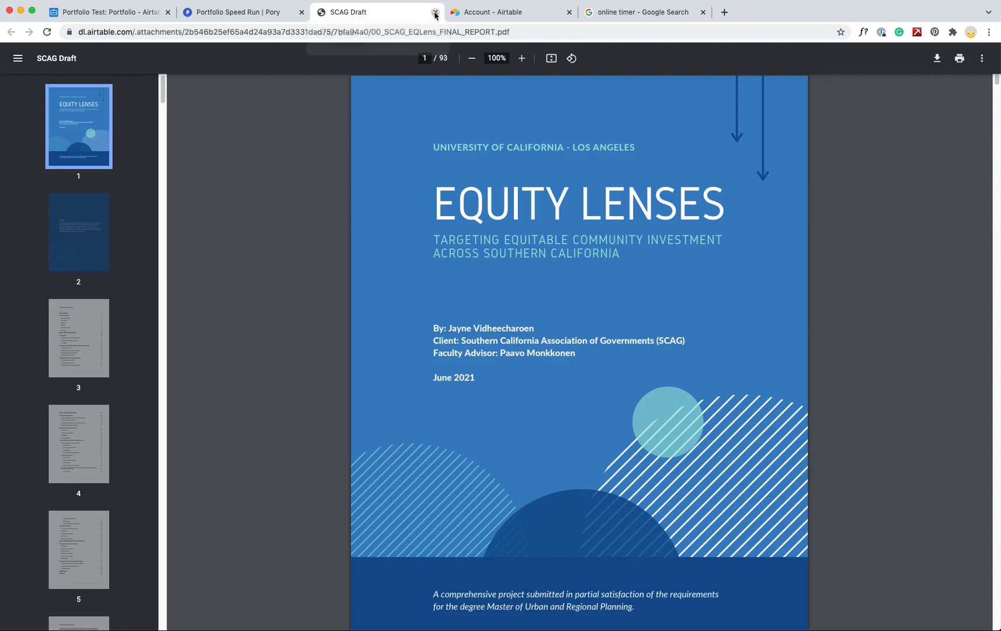
Close the report PDF tab and the project details popup
click(435, 12)
drag(781, 153, 768, 94)
click(769, 91)
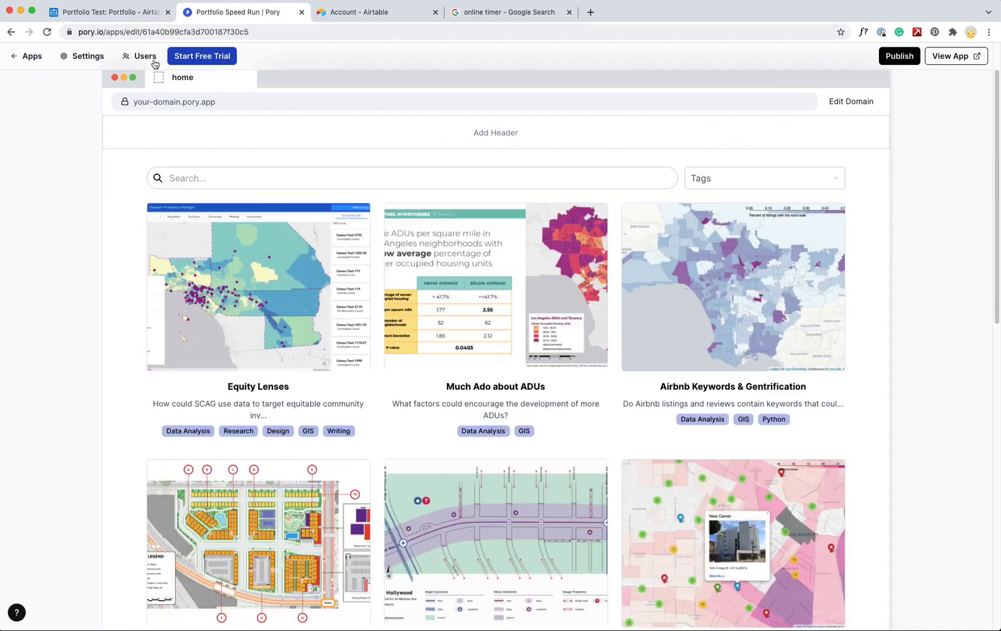
Check the Video and External Link columns in the Airtable table, then return to Pory
click(101, 13)
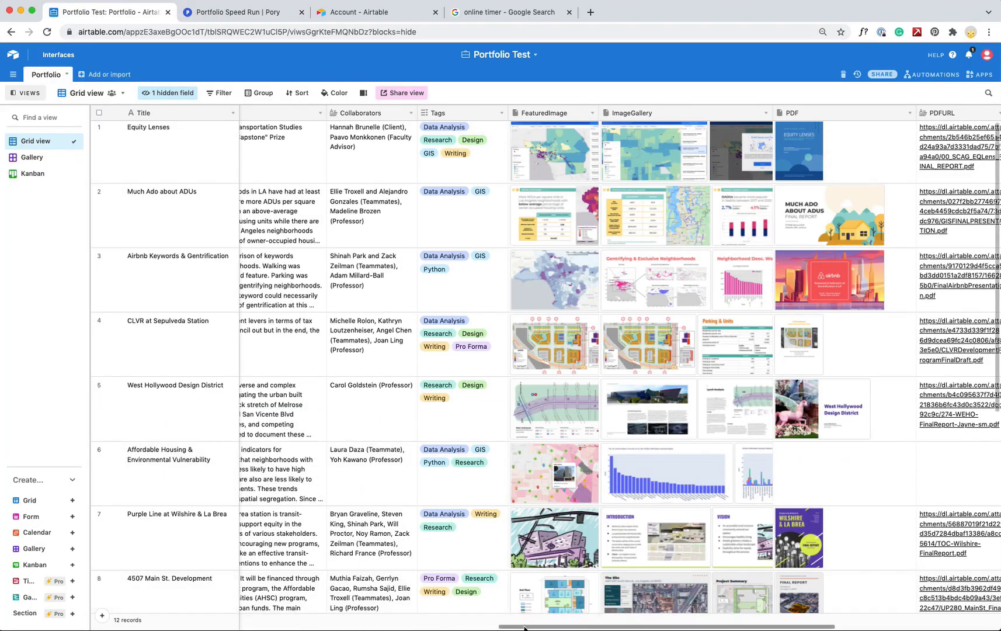
drag(560, 626, 729, 610)
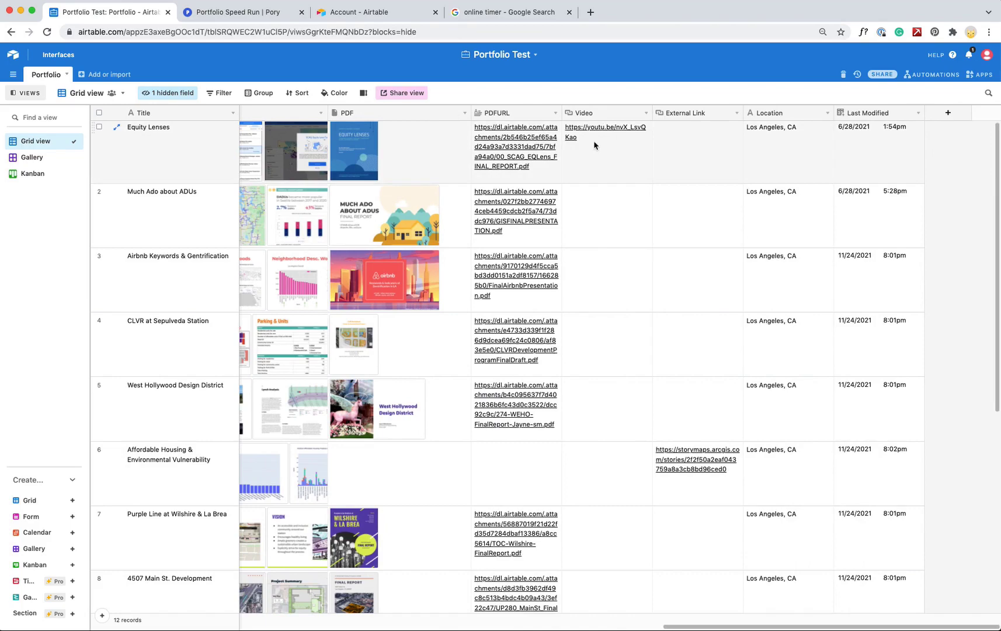
click(205, 11)
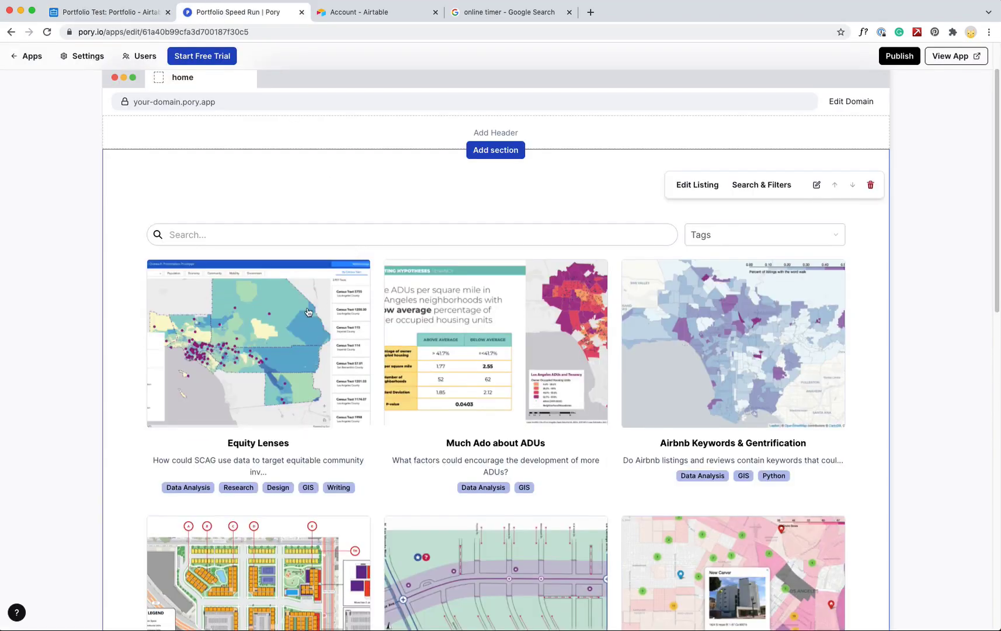
Open the listing editor's Detailed View page for the Equity Lenses project
click(308, 311)
click(770, 89)
click(704, 185)
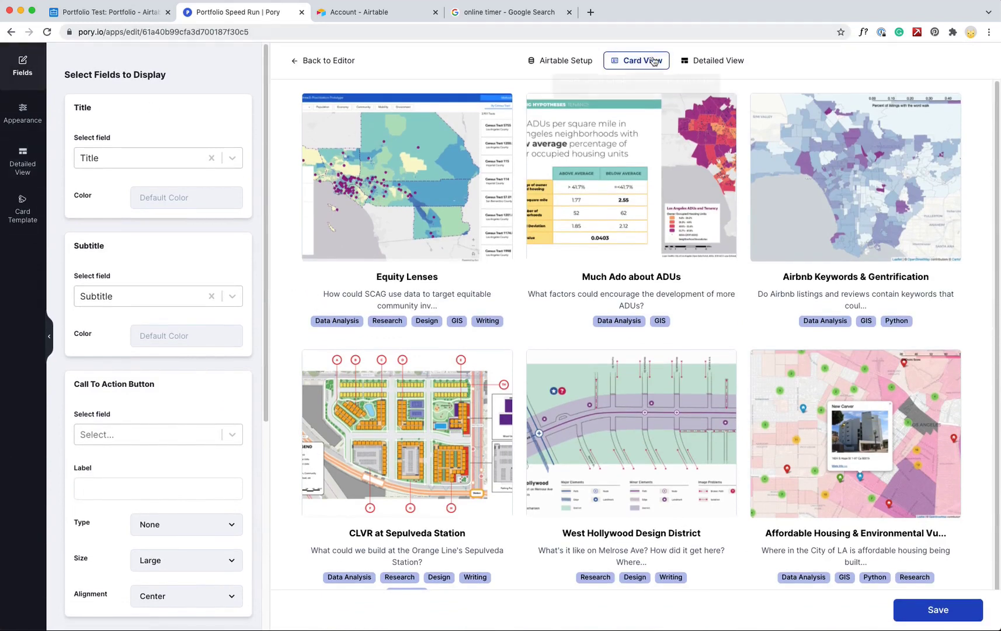
click(704, 62)
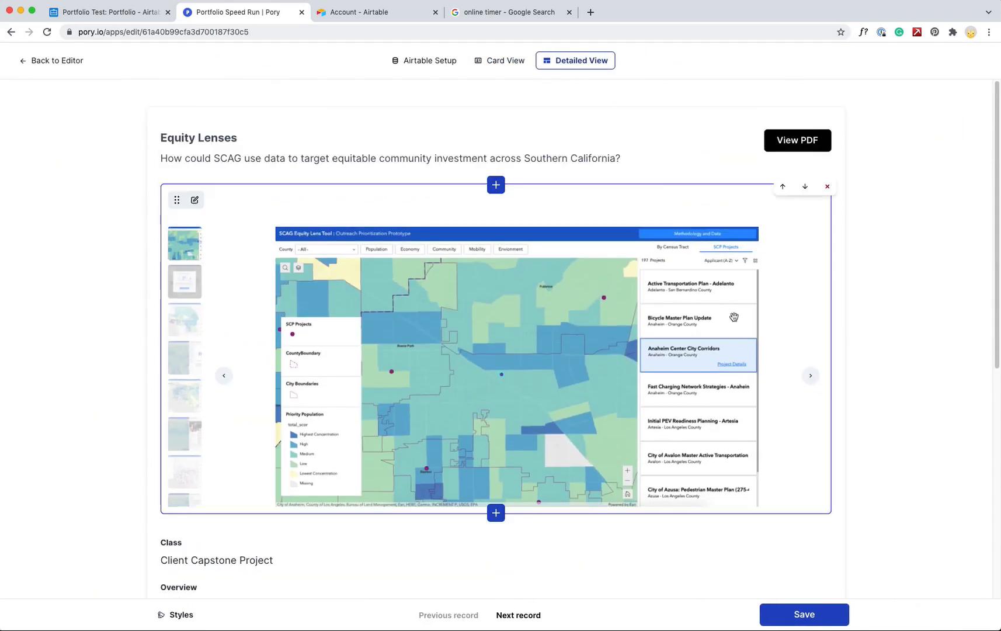
Insert an Embed block above the gallery showing the Video field at 720px height
click(495, 183)
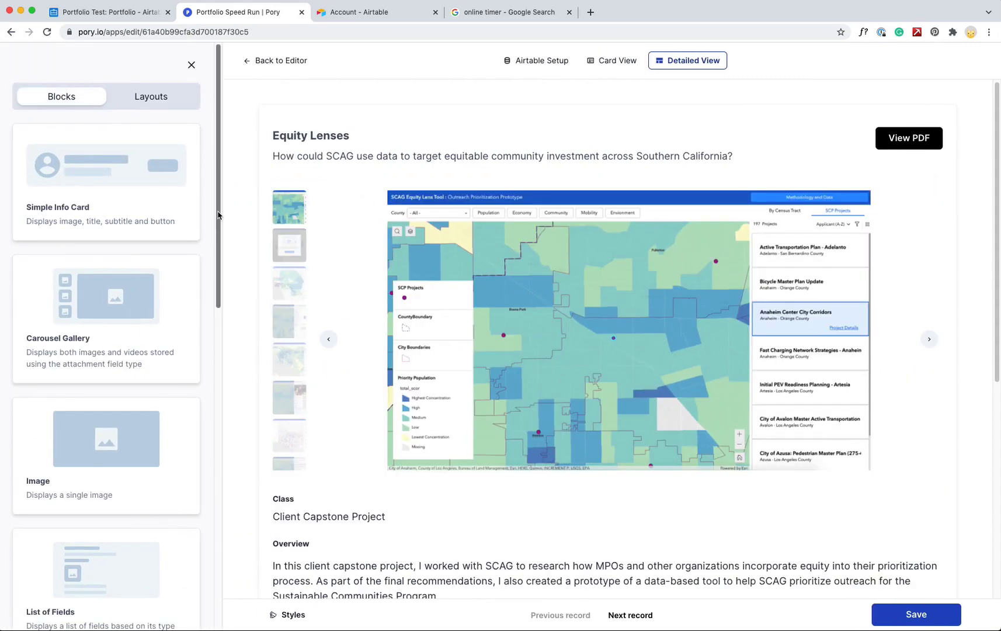
drag(218, 215, 242, 569)
click(94, 533)
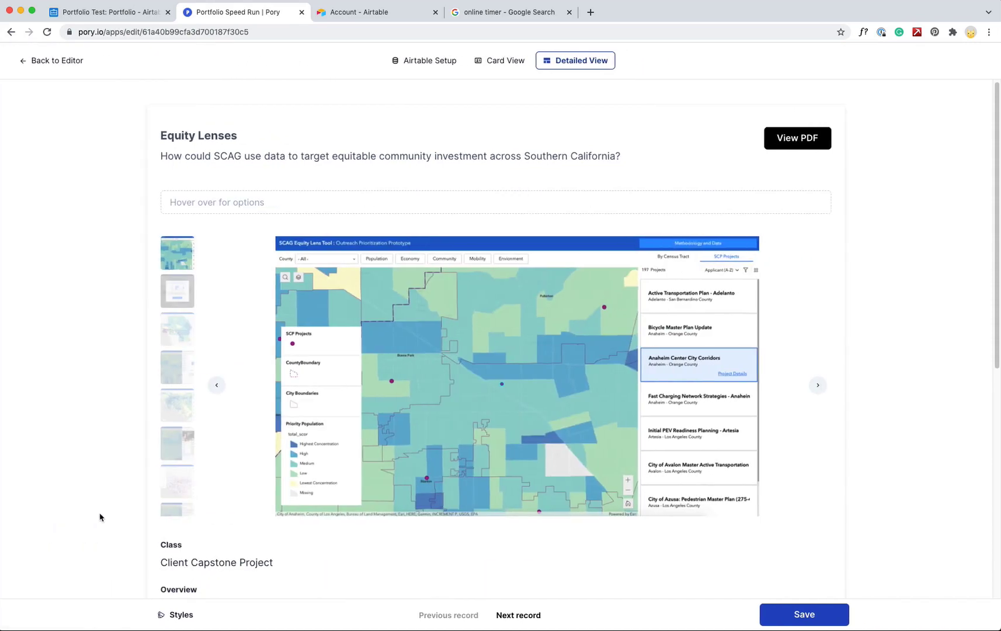
click(191, 197)
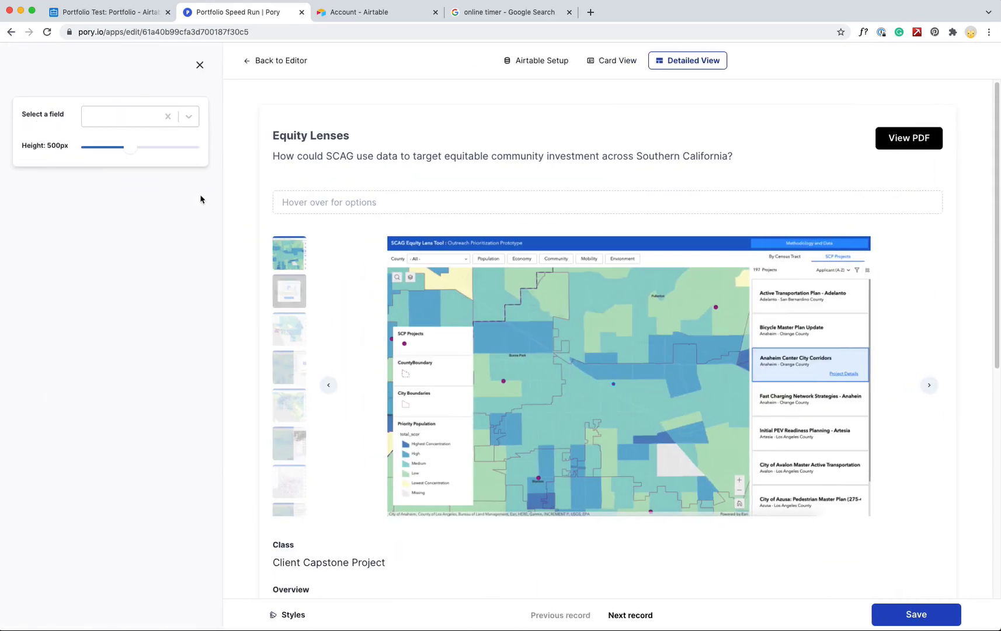
click(183, 117)
drag(194, 150, 207, 256)
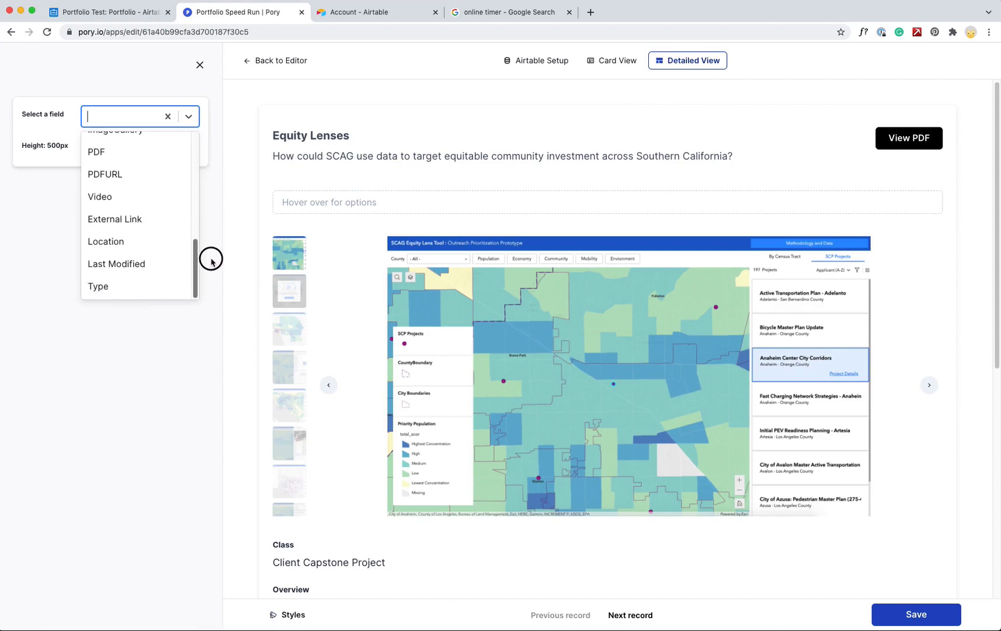
click(122, 202)
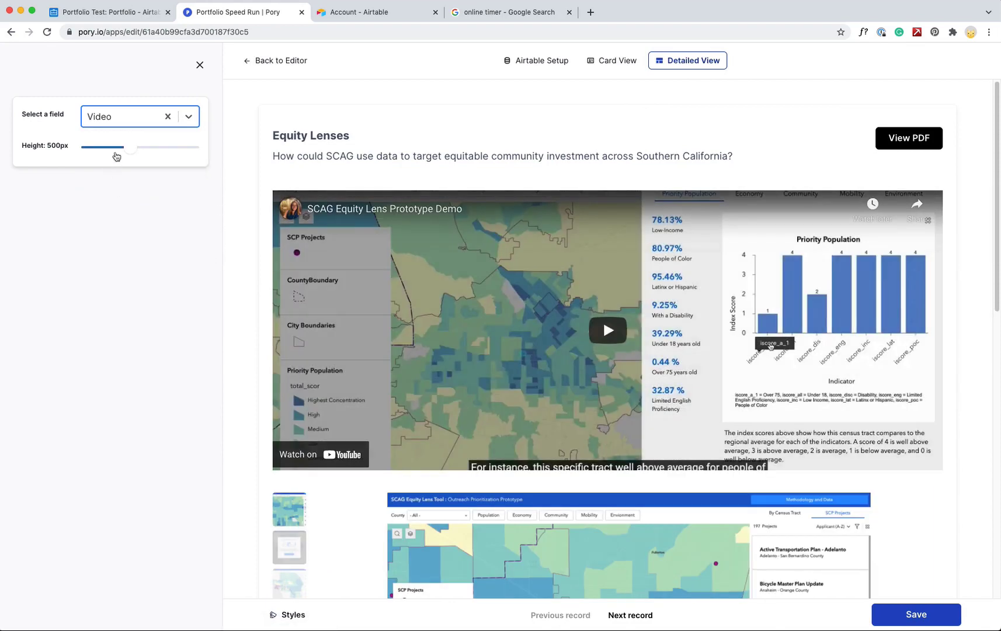
drag(117, 153, 151, 153)
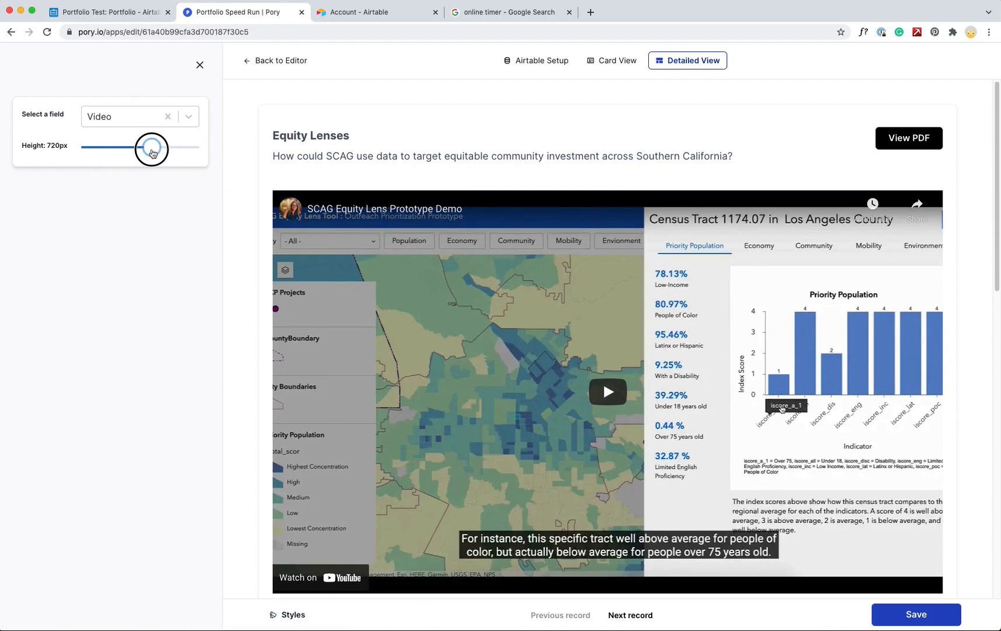
Close the block settings and page through records to Affordable Housing & Environmental Vulnerability
click(199, 65)
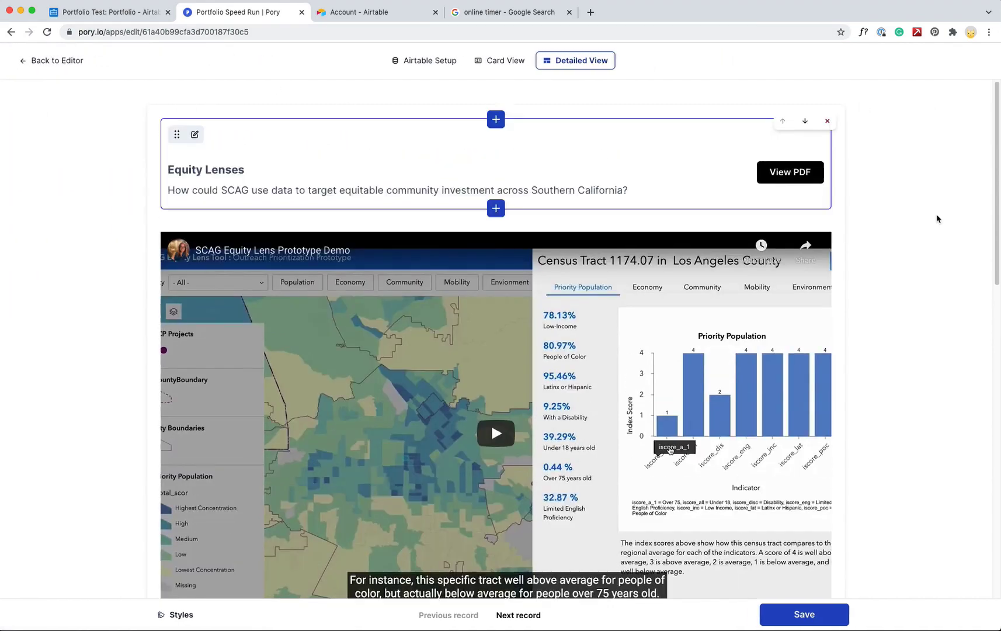
drag(995, 219, 942, 176)
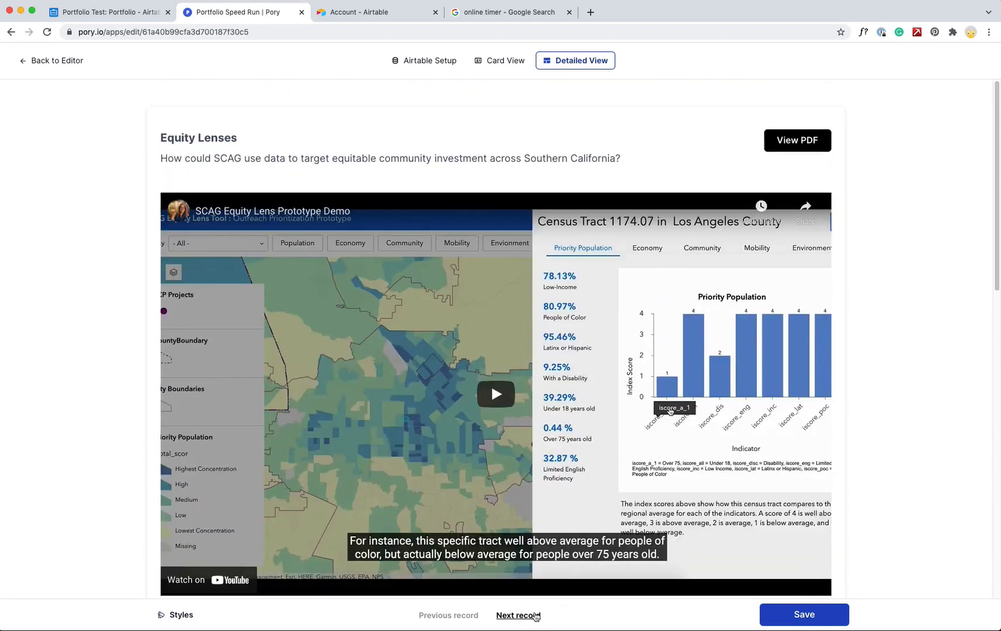
click(527, 617)
click(466, 620)
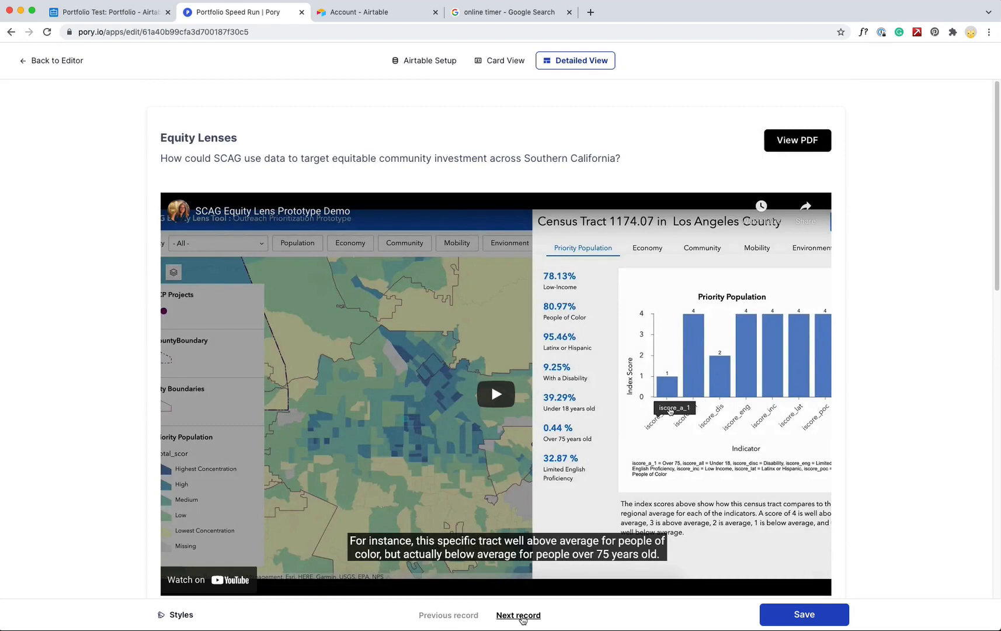
click(519, 617)
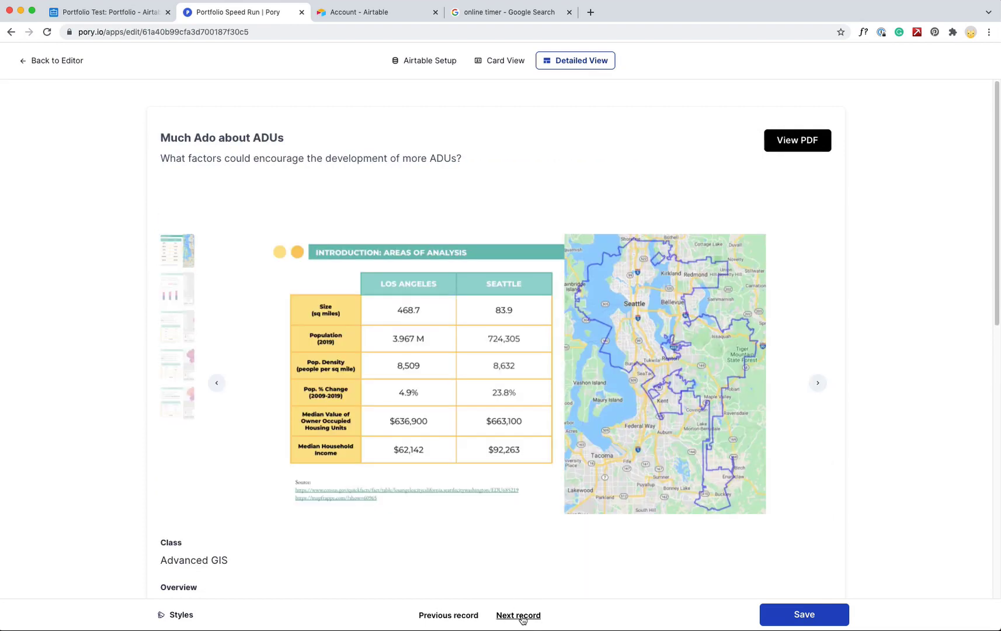
click(522, 617)
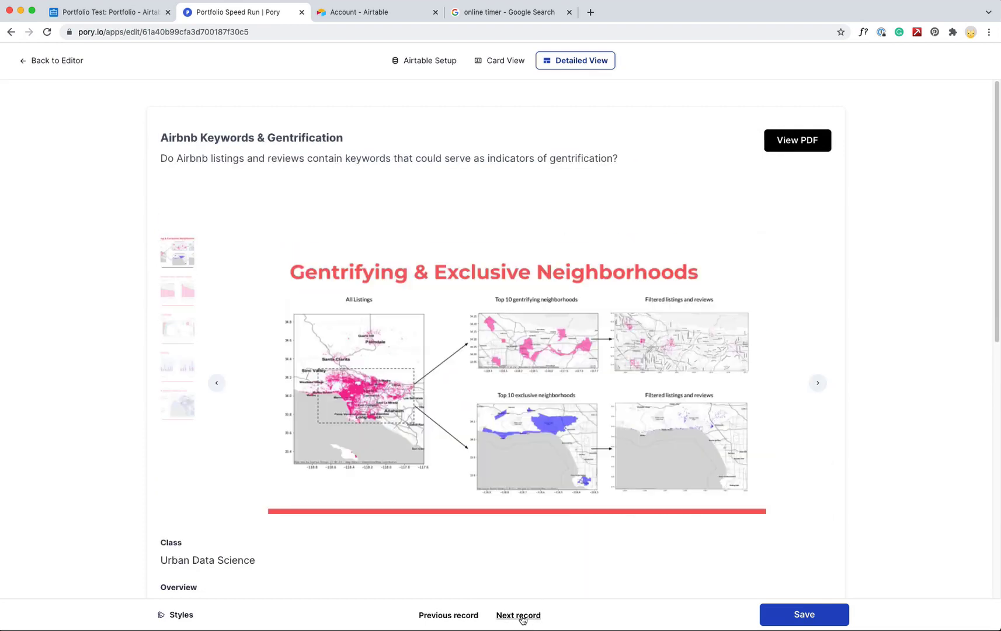
click(472, 618)
click(510, 616)
click(508, 618)
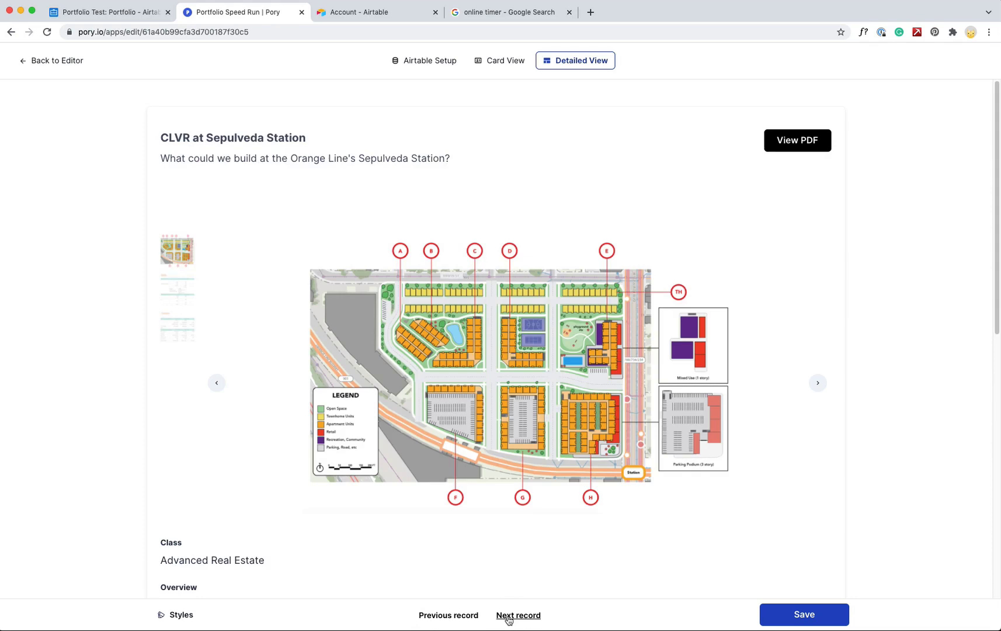
click(508, 618)
click(508, 617)
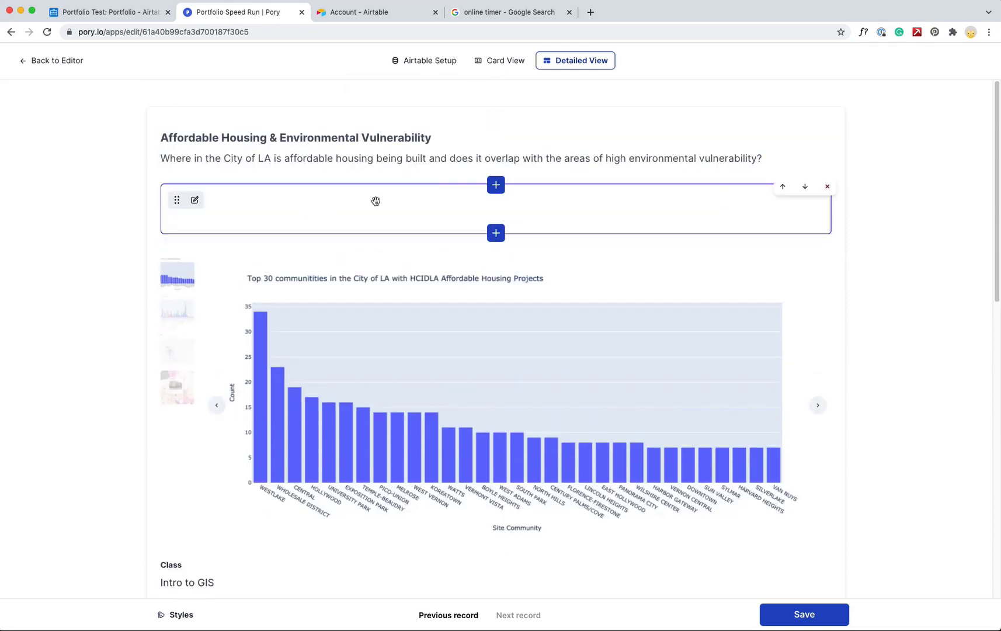
Insert a Buttons block under the project heading on the detail page
click(496, 234)
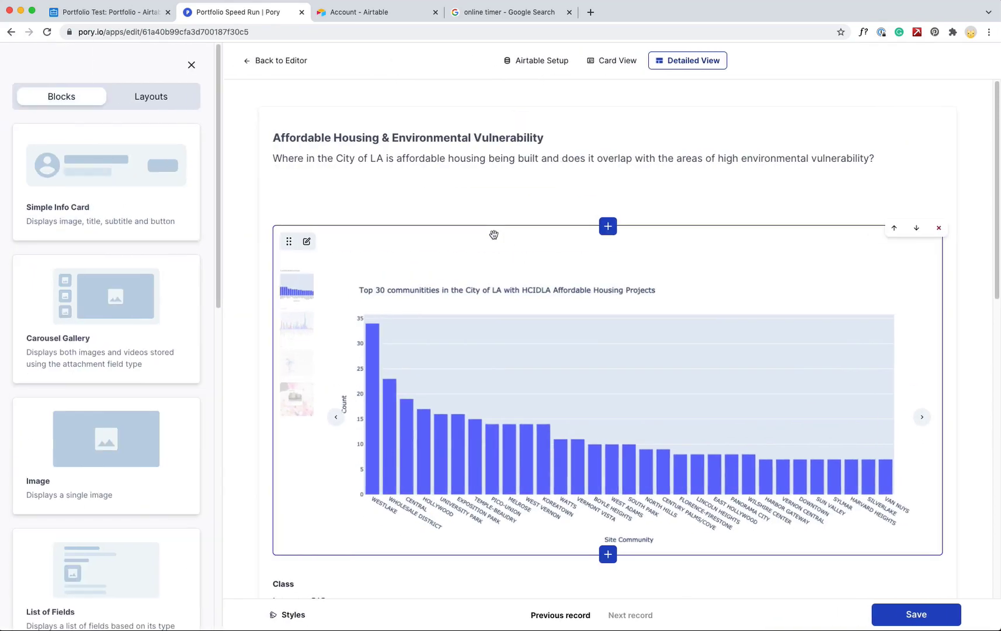
drag(219, 233, 201, 593)
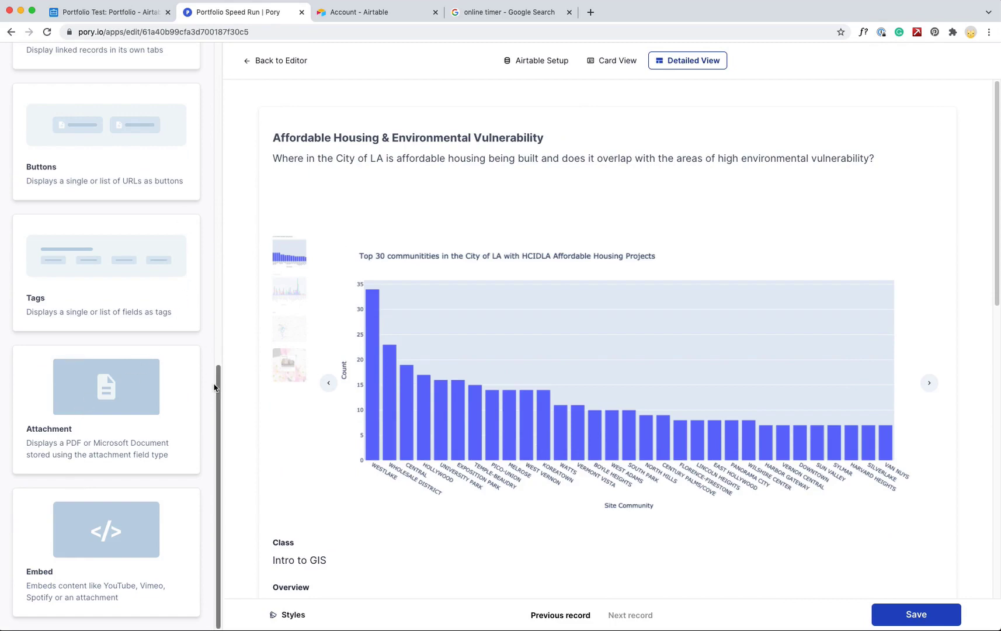
drag(217, 380, 220, 315)
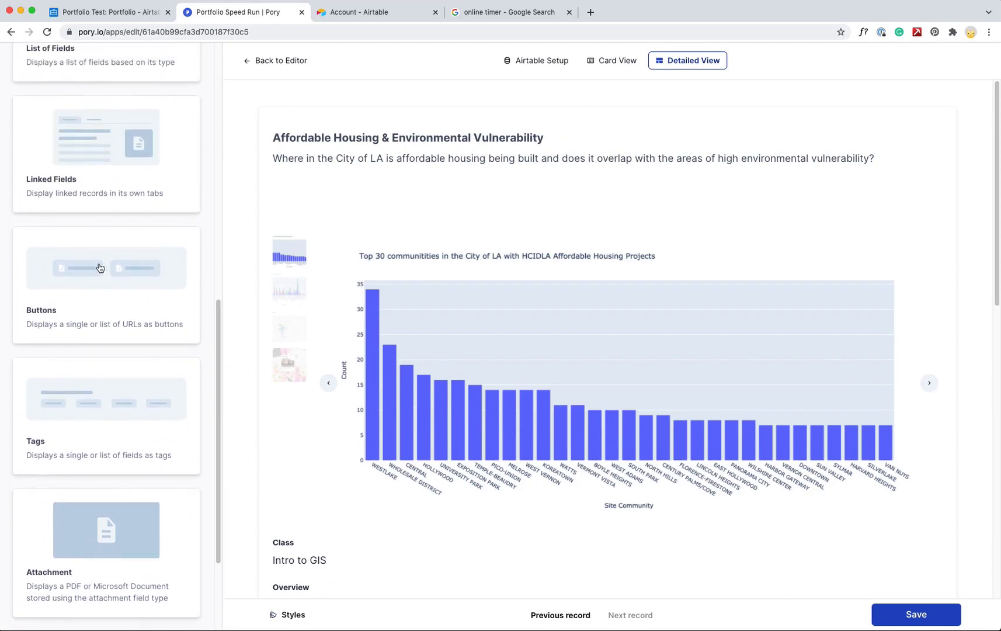
click(95, 270)
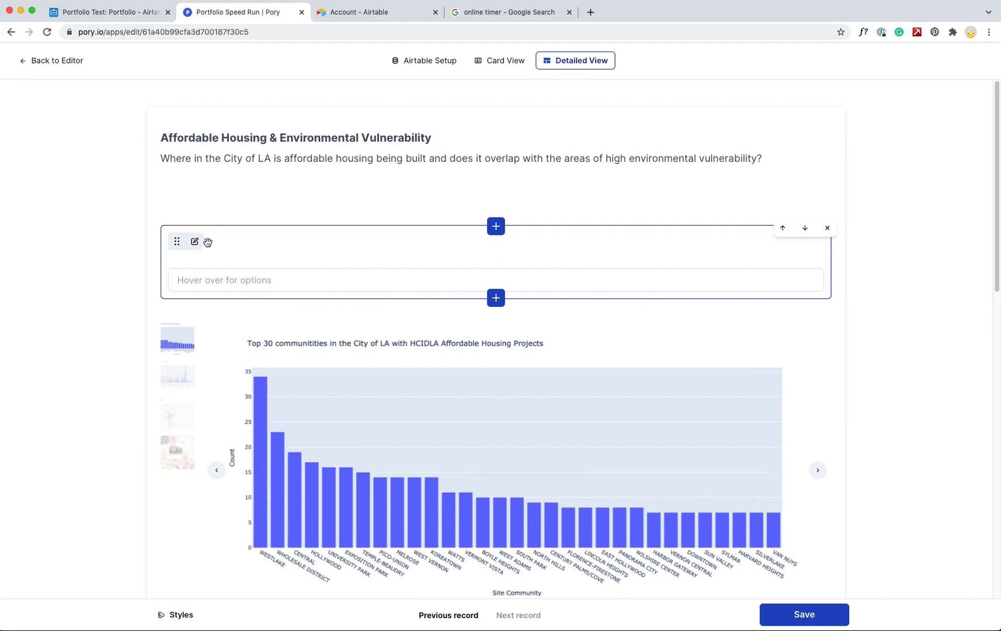
click(203, 242)
Link the button to External Link, label it 'View Project Site', and save
click(167, 175)
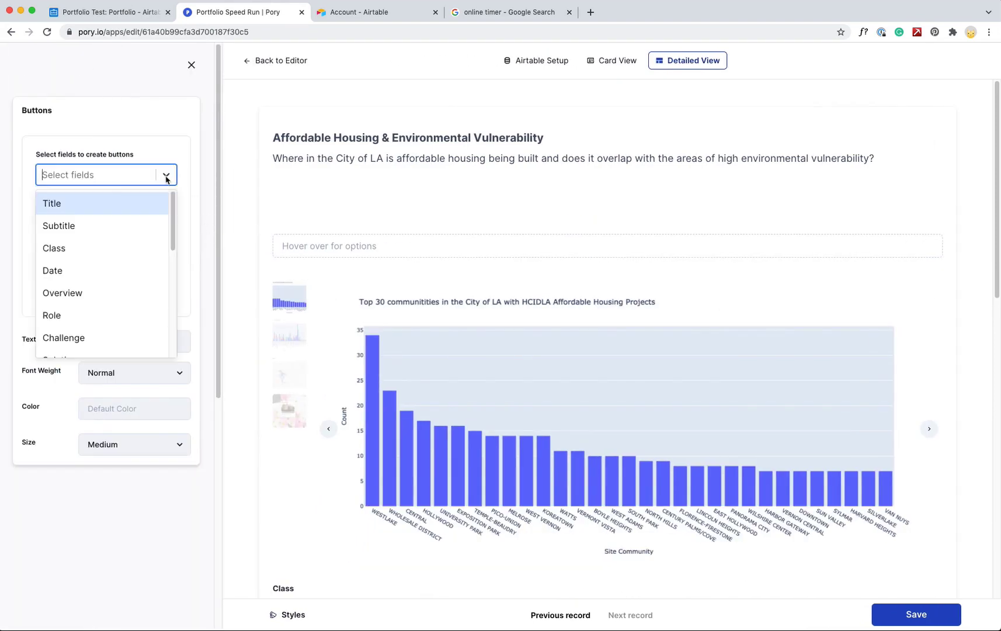
drag(173, 222, 161, 340)
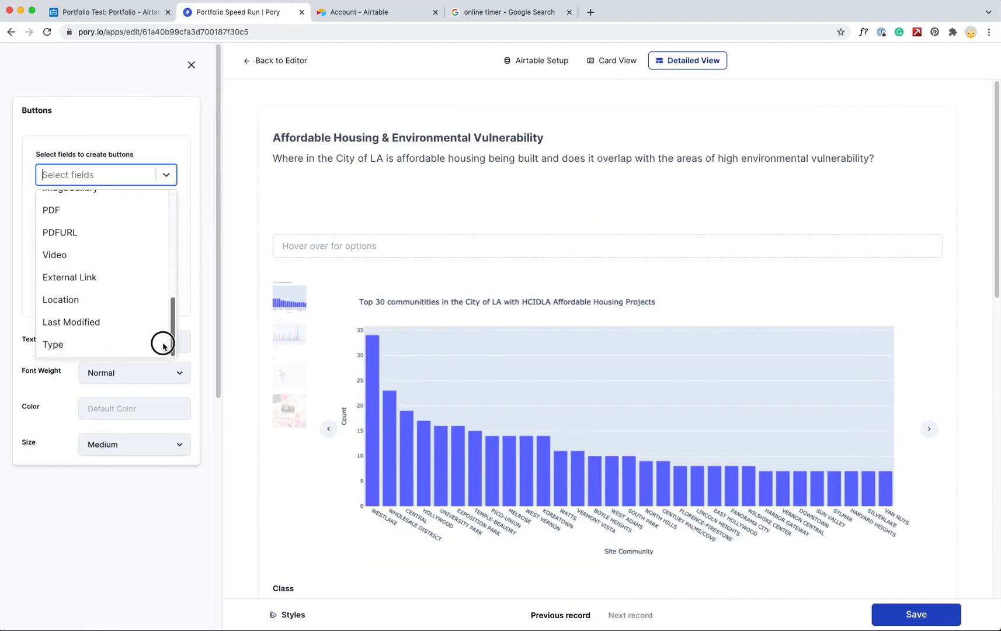
click(83, 277)
click(92, 232)
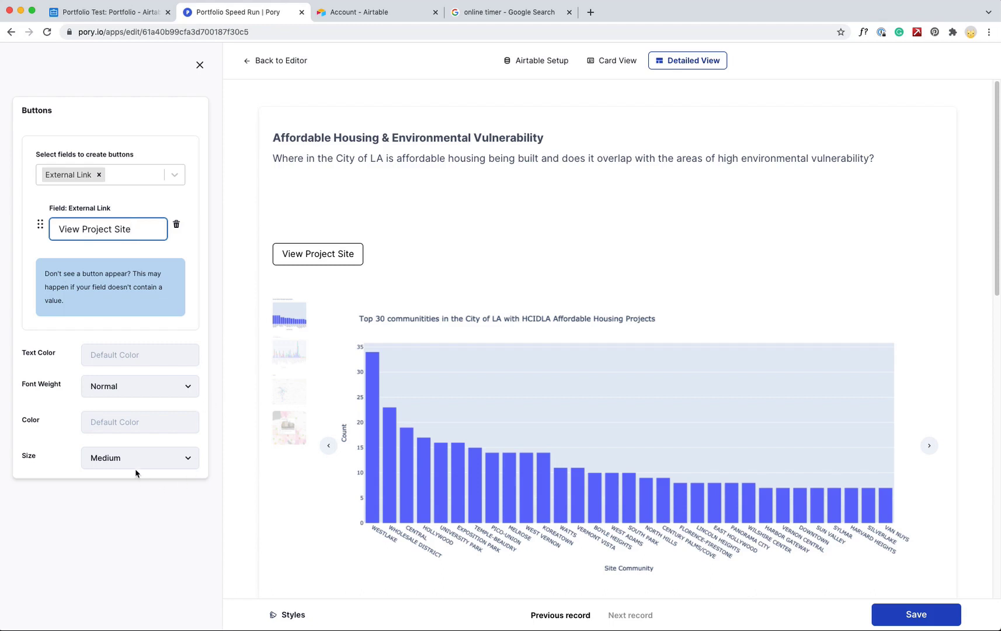
click(893, 613)
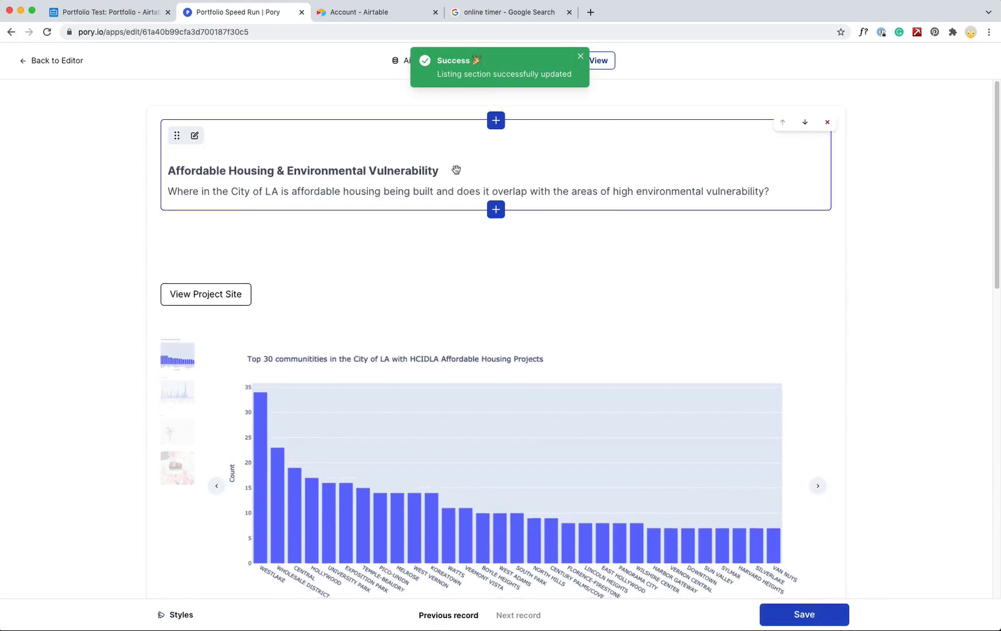
Return from the single project record to the home page editor
scroll(450, 186, down, 8)
scroll(451, 186, up, 8)
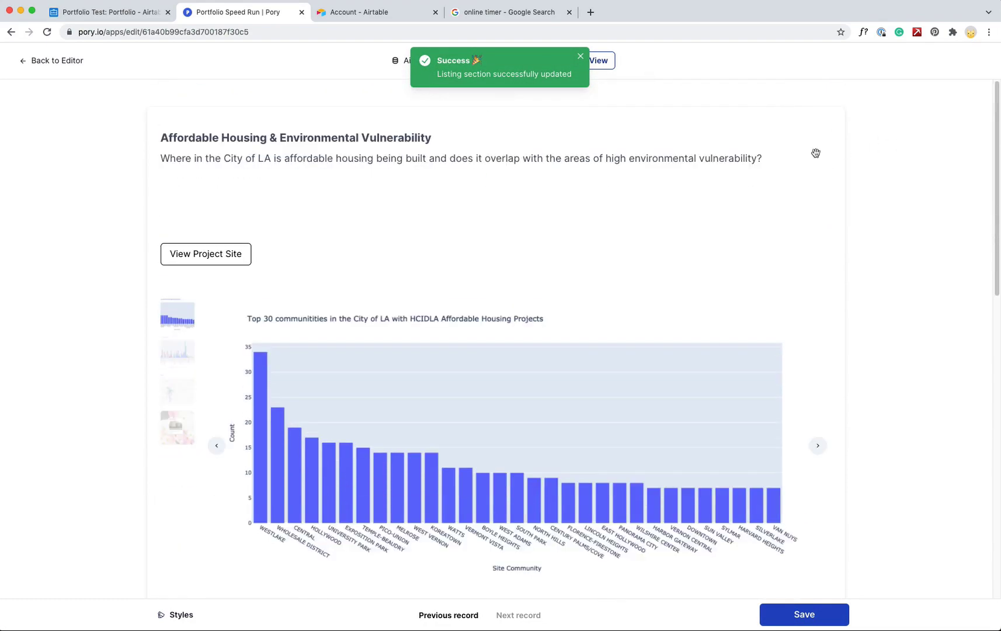
click(76, 61)
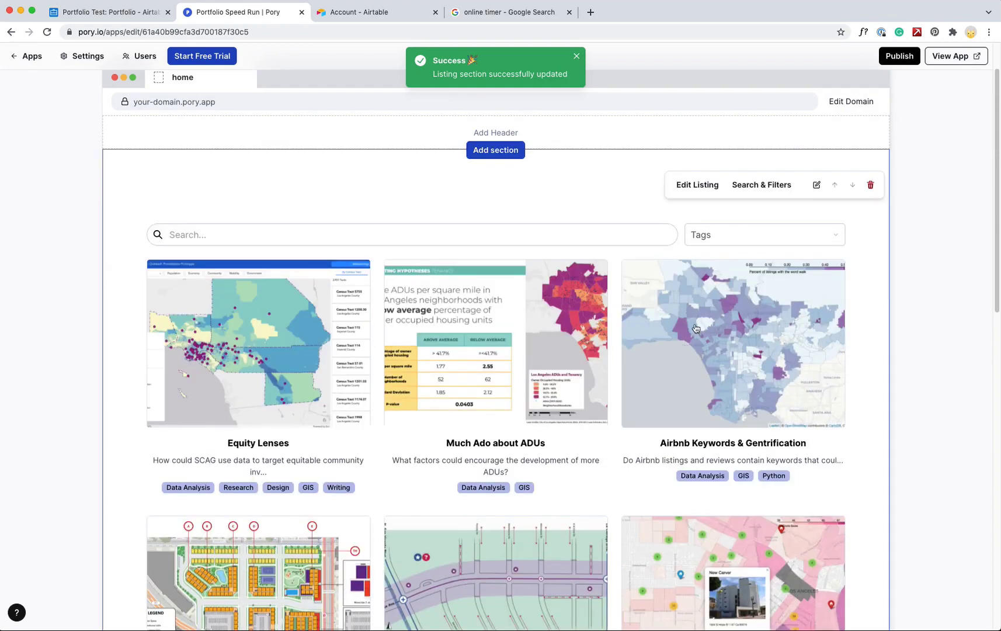
scroll(603, 368, down, 5)
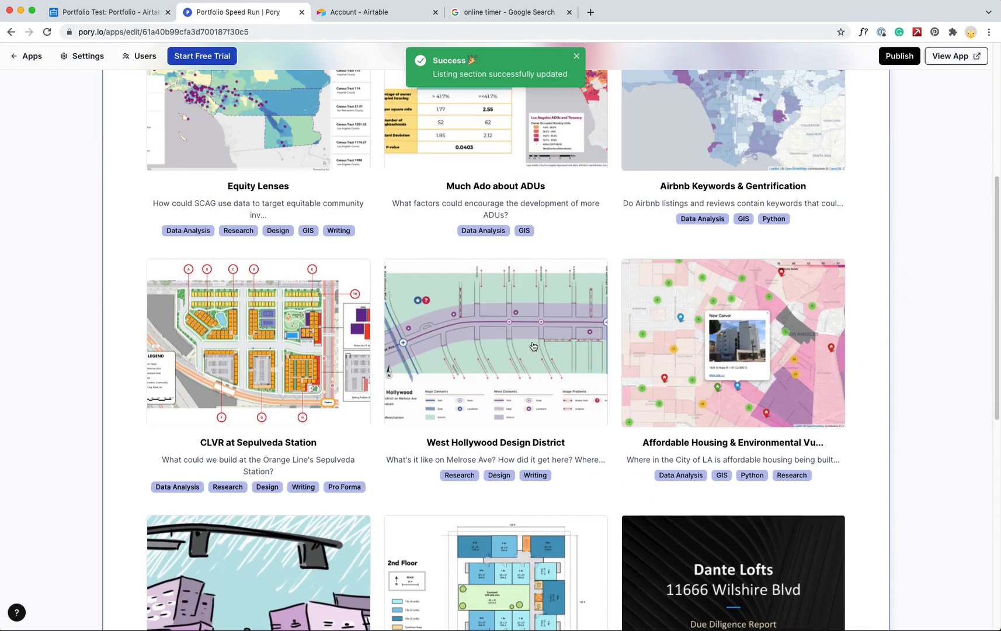
scroll(533, 345, up, 1)
Check the Equity Lenses and Affordable Housing detail popups for the video and button
click(321, 188)
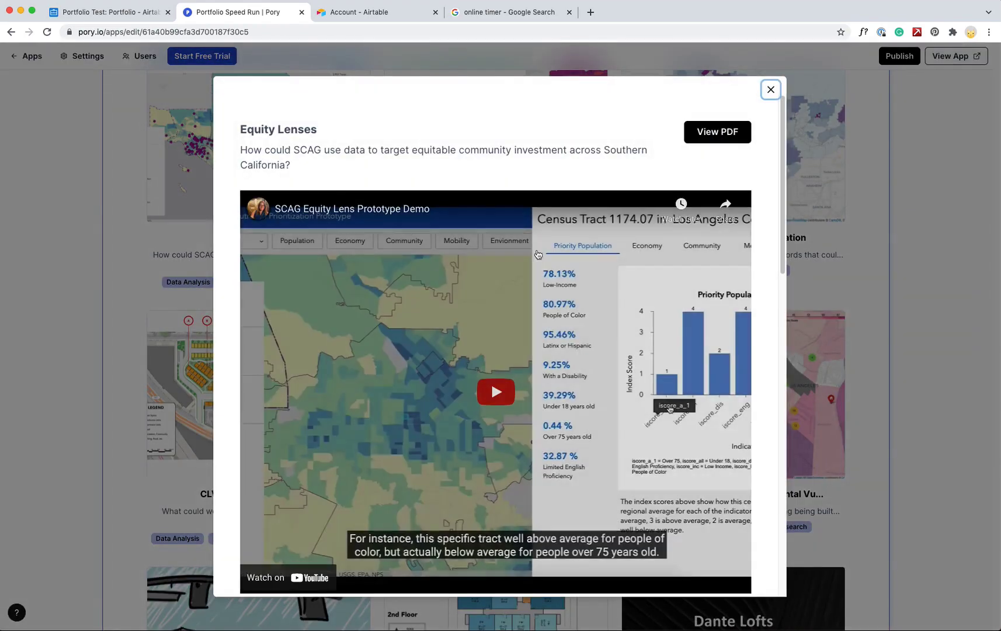
drag(780, 217, 773, 117)
click(770, 89)
scroll(981, 198, down, 2)
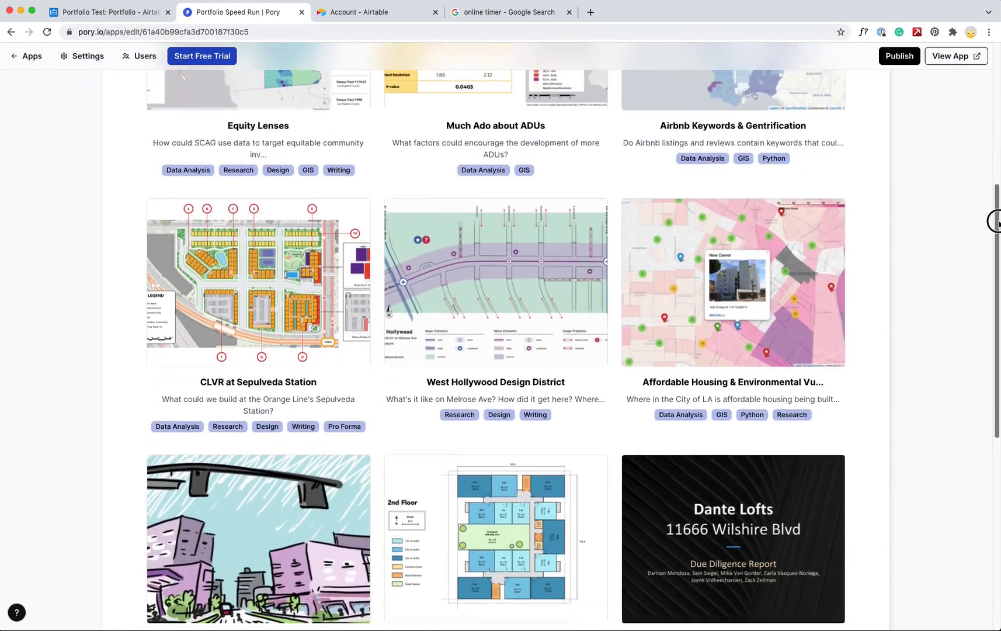
drag(994, 221, 996, 442)
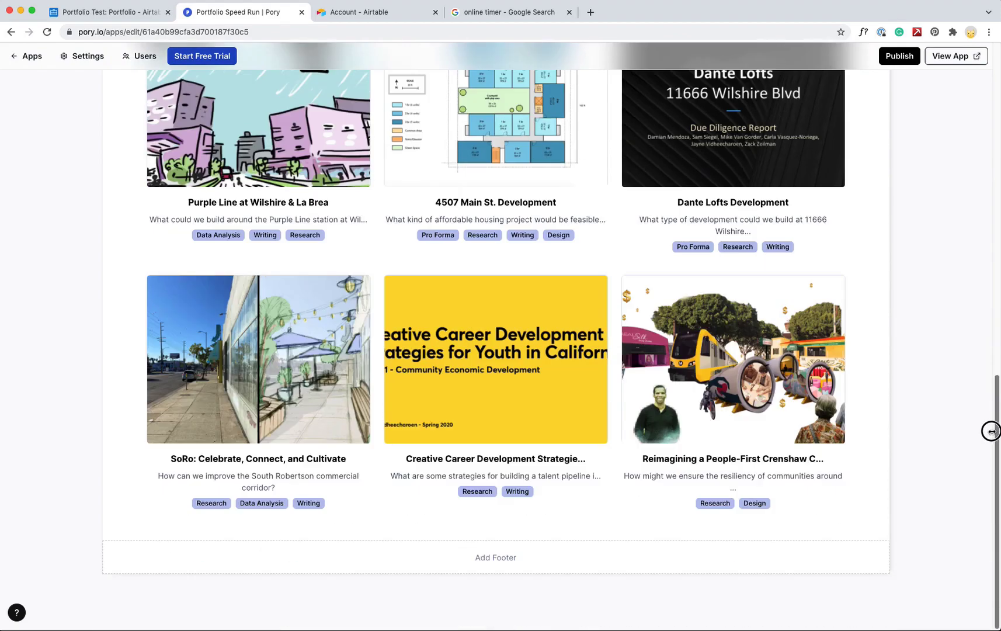
drag(989, 429, 987, 231)
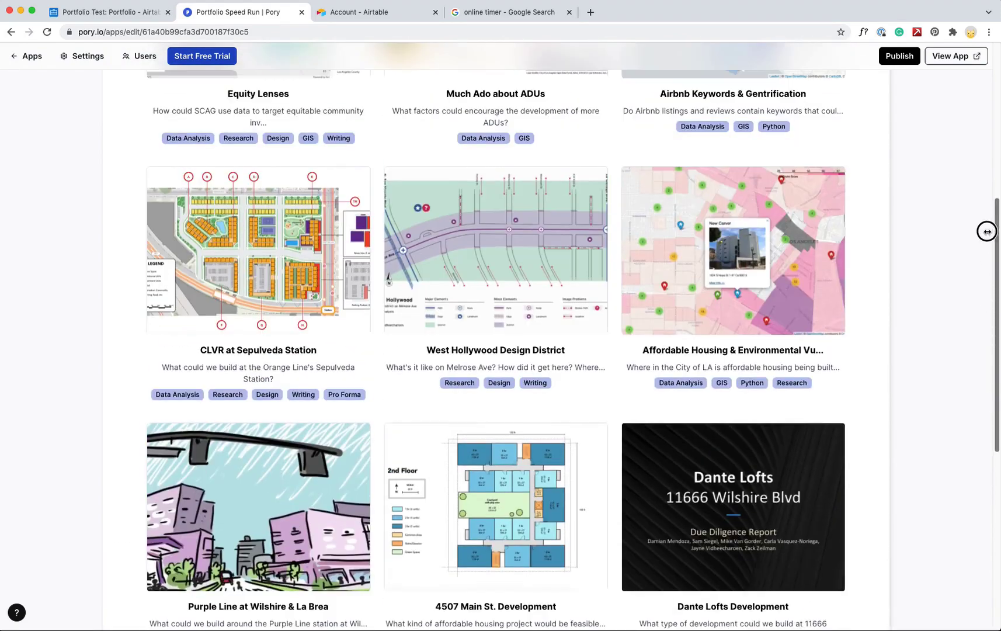
scroll(769, 242, up, 1)
click(769, 242)
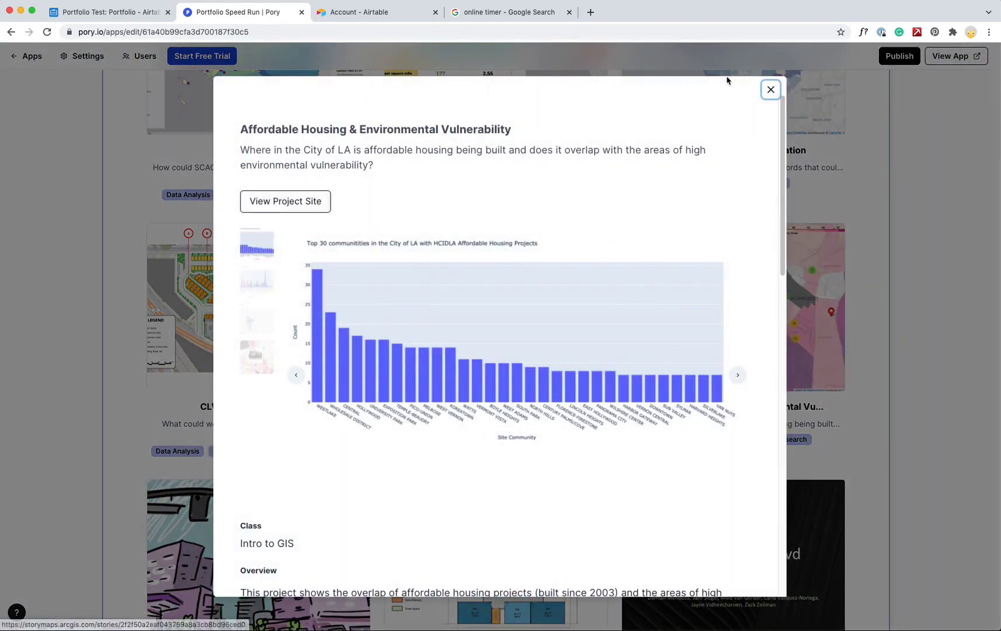
click(771, 90)
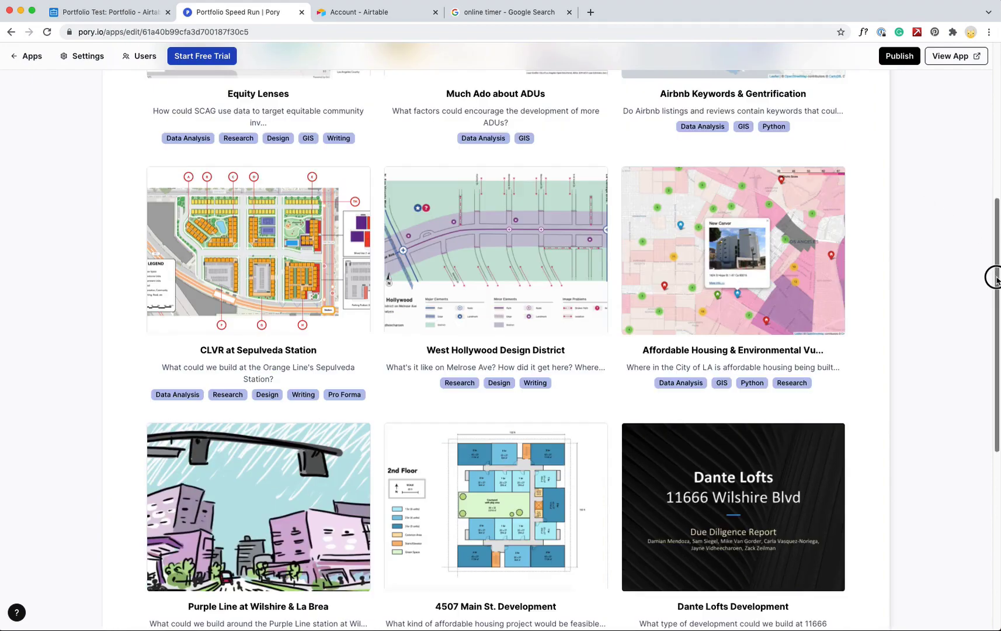
drag(992, 277, 978, 88)
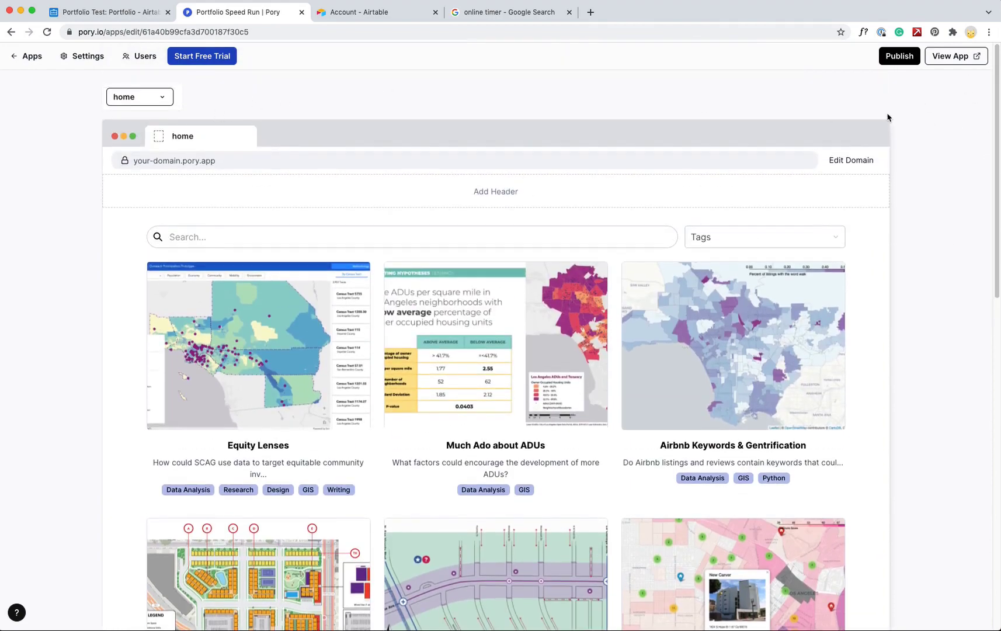
Hide the search bar and use single-select Tags filter buttons with no placeholder heading
mouse_move(431, 265)
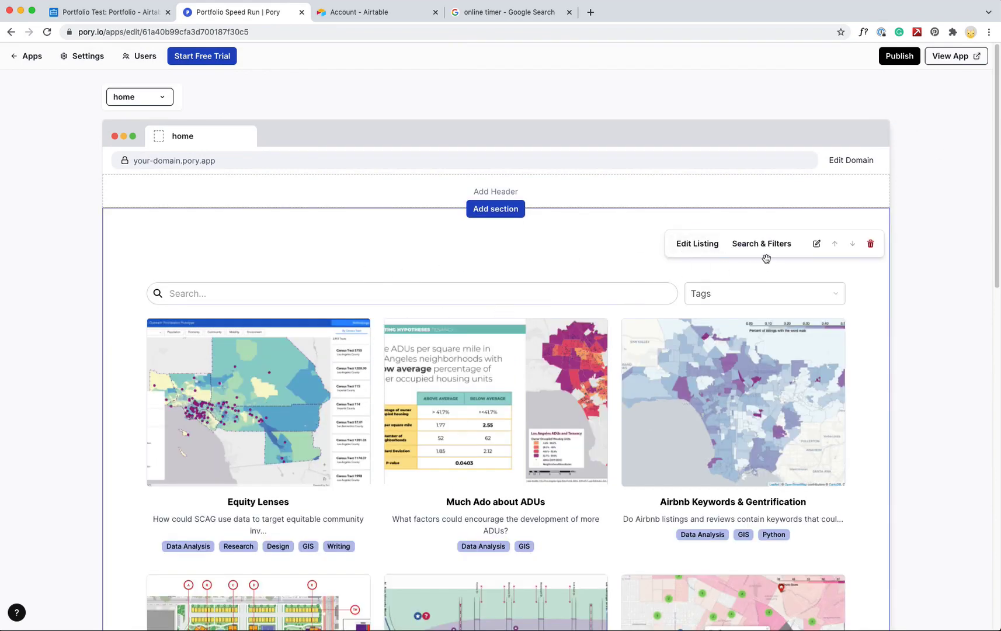
click(748, 244)
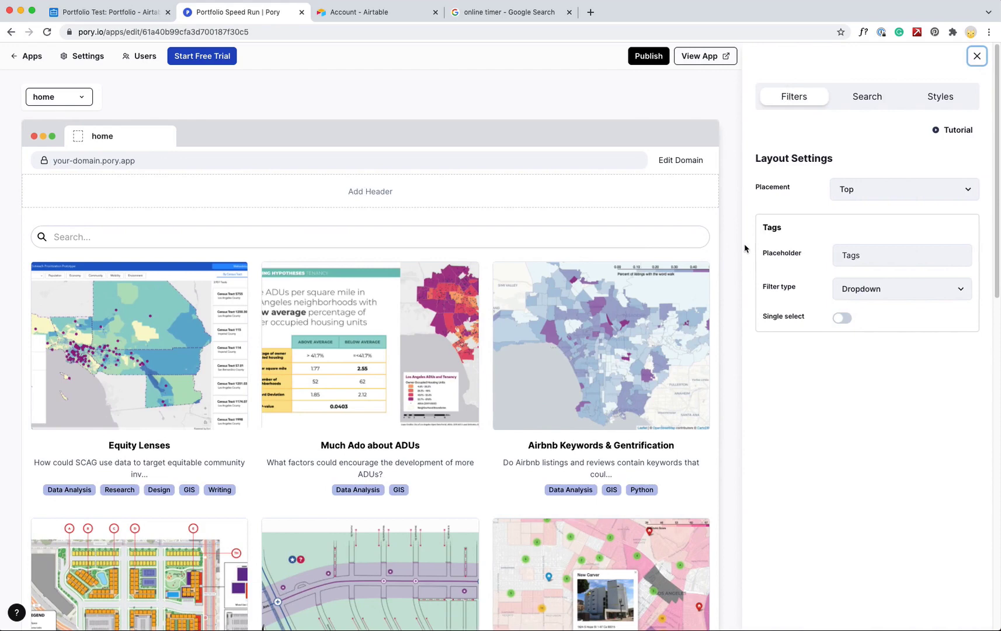
click(871, 94)
click(843, 188)
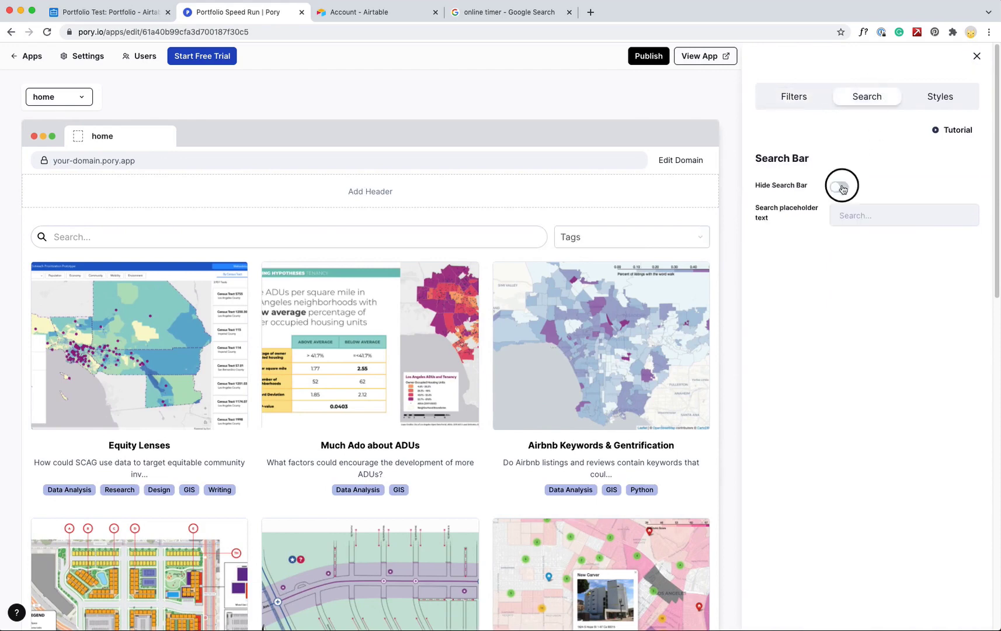
click(798, 97)
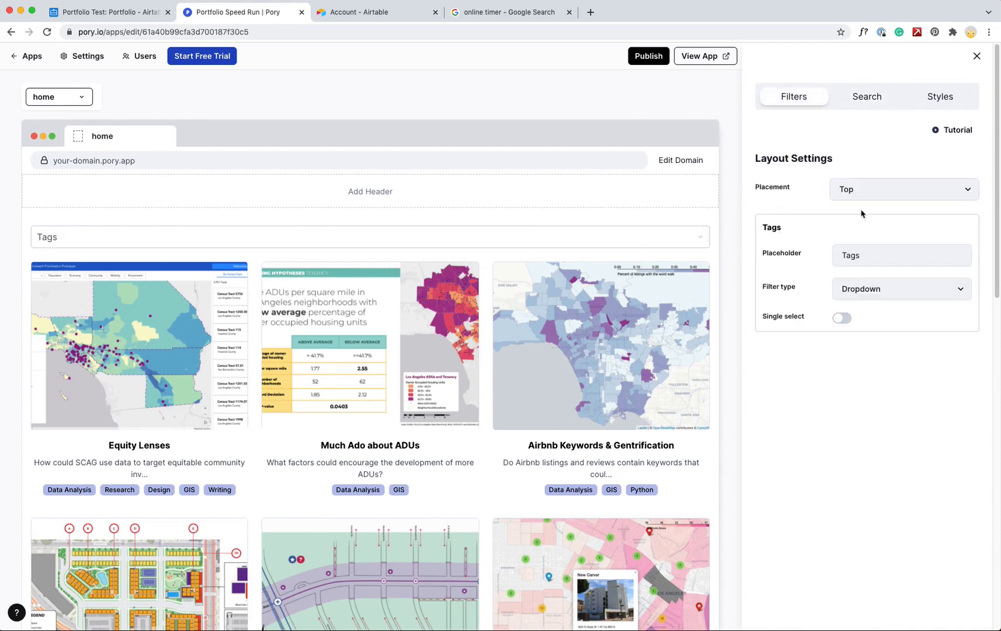
click(894, 292)
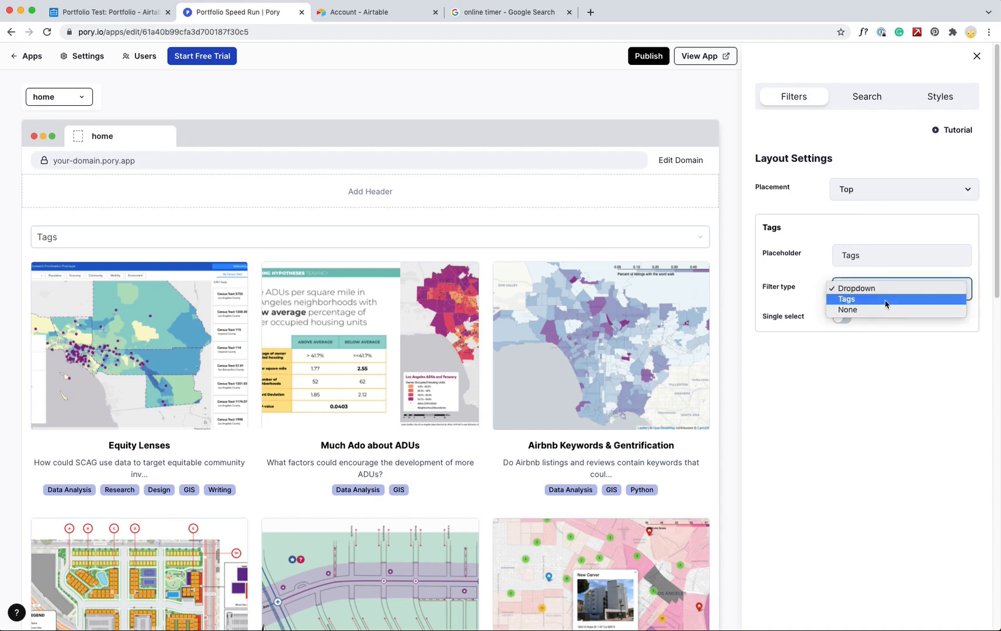
click(885, 299)
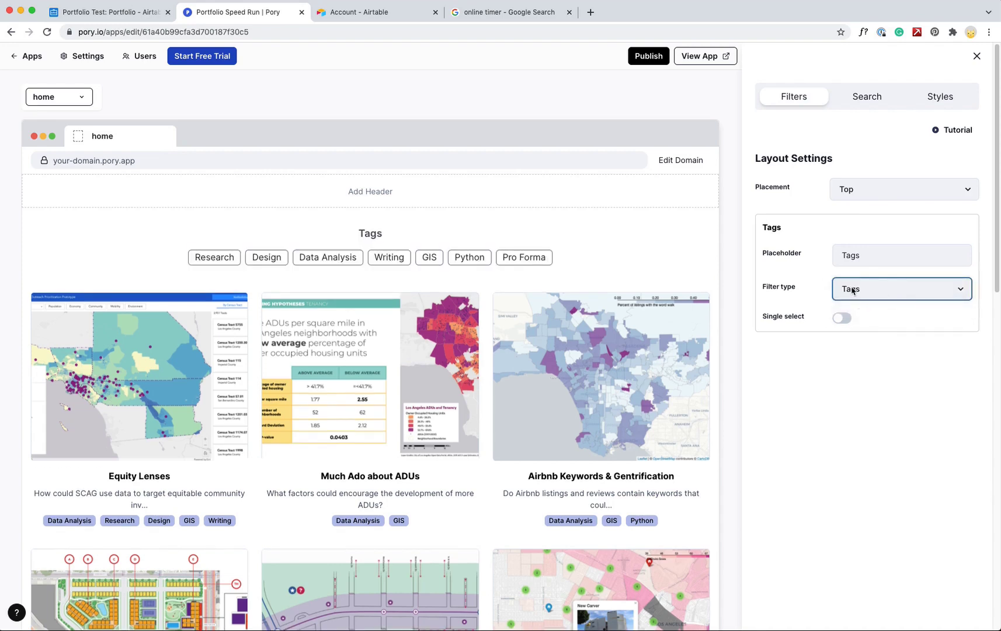
double_click(863, 252)
key(BackSpace)
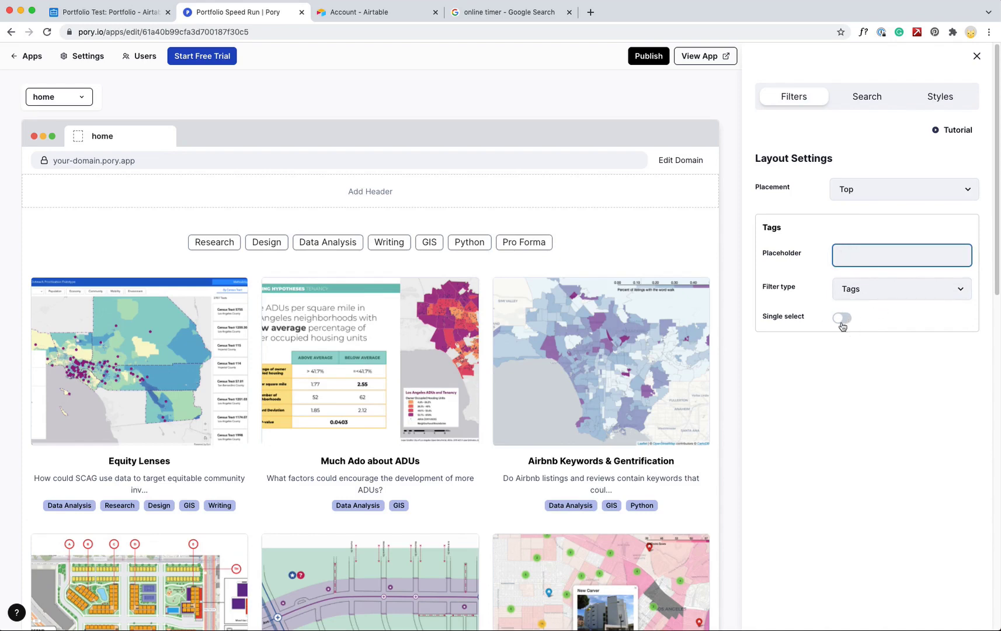
click(841, 319)
Style the tag buttons Solid with selected colour #F4DFEB
click(945, 97)
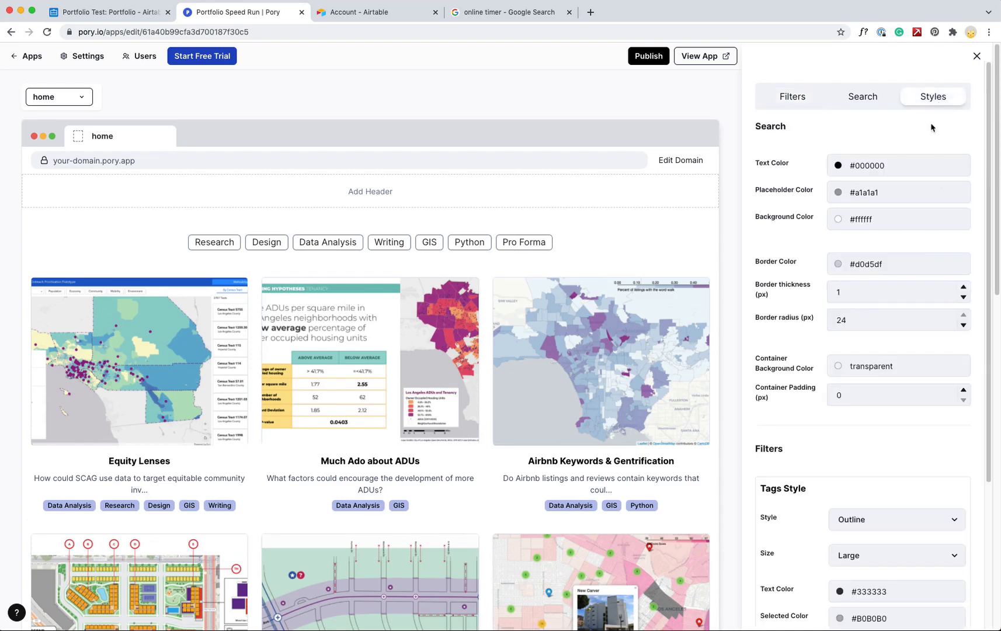
drag(986, 187, 987, 319)
click(876, 329)
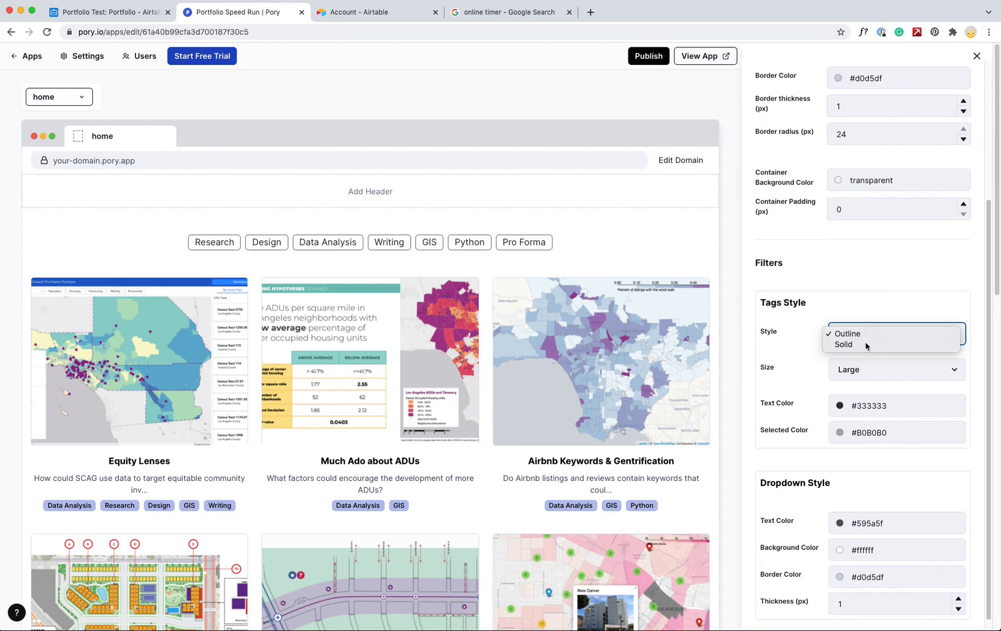
click(866, 346)
click(839, 432)
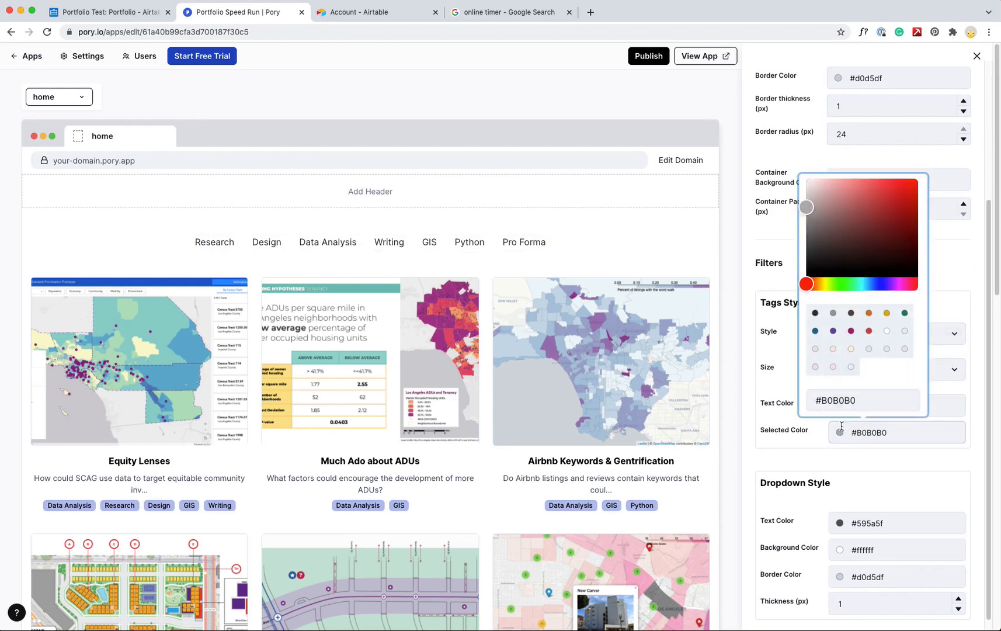
click(815, 367)
click(976, 366)
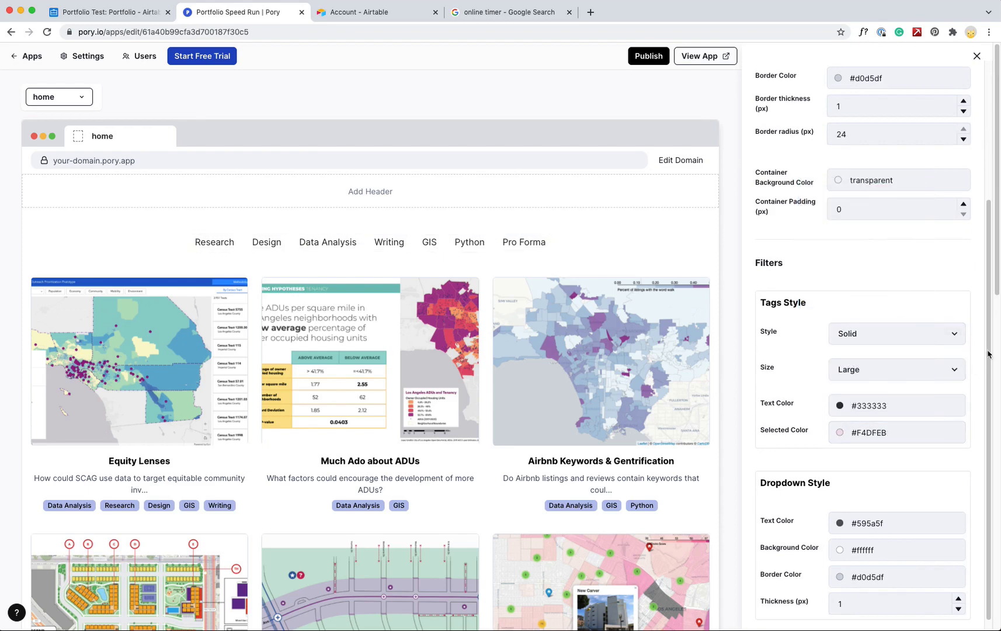
Review the search and filter settings, then publish the home page
drag(996, 289, 954, 70)
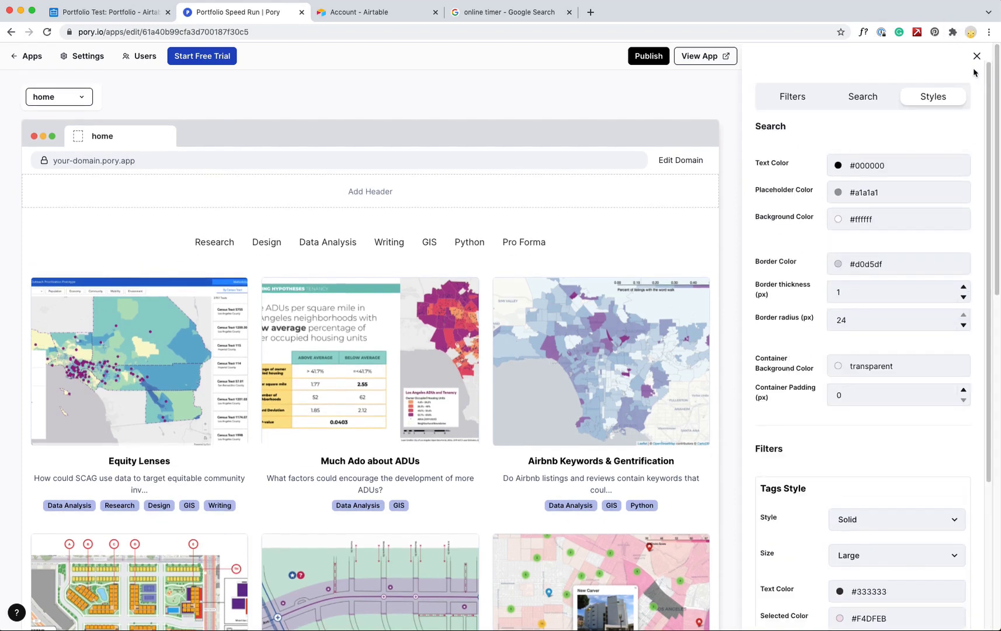
click(864, 98)
click(806, 99)
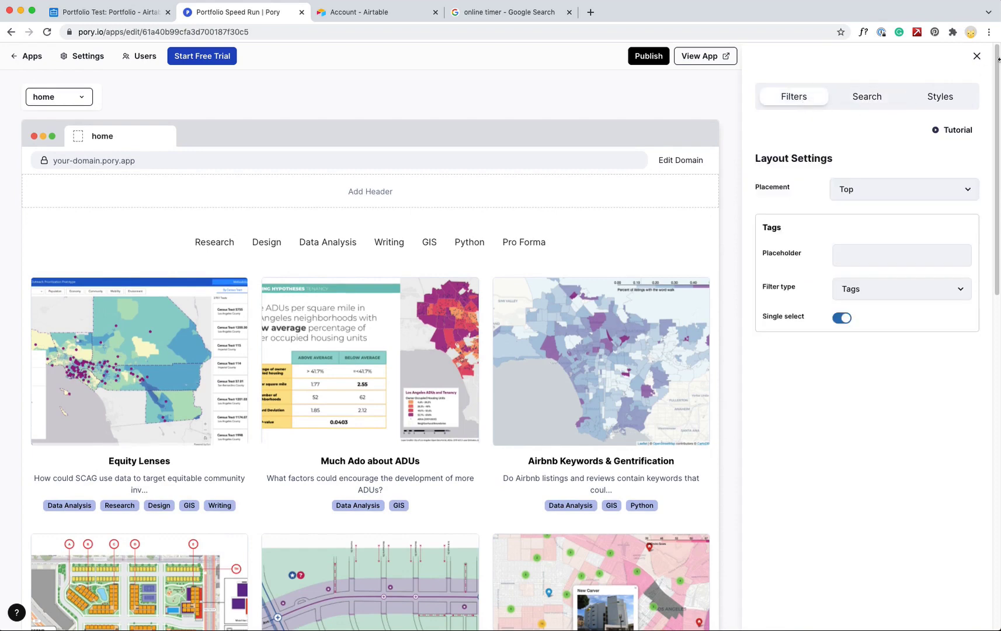
click(976, 56)
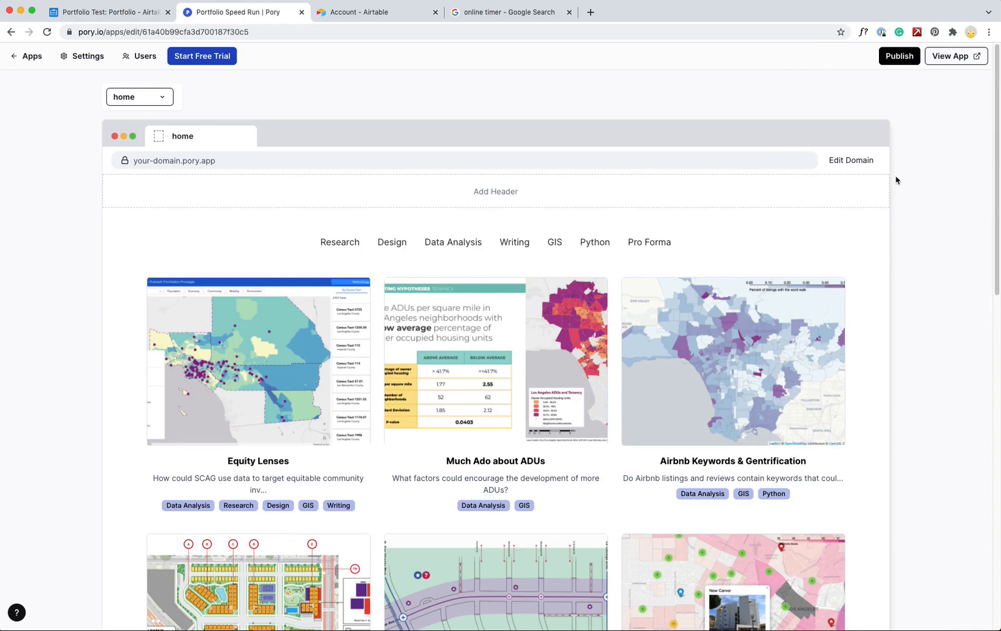
click(890, 59)
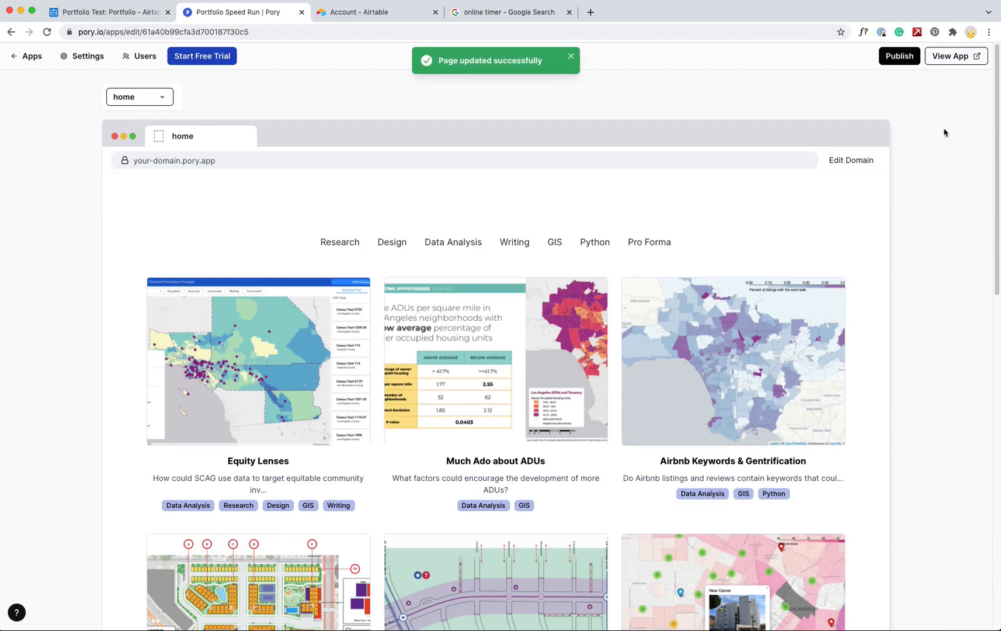
drag(993, 202, 955, 185)
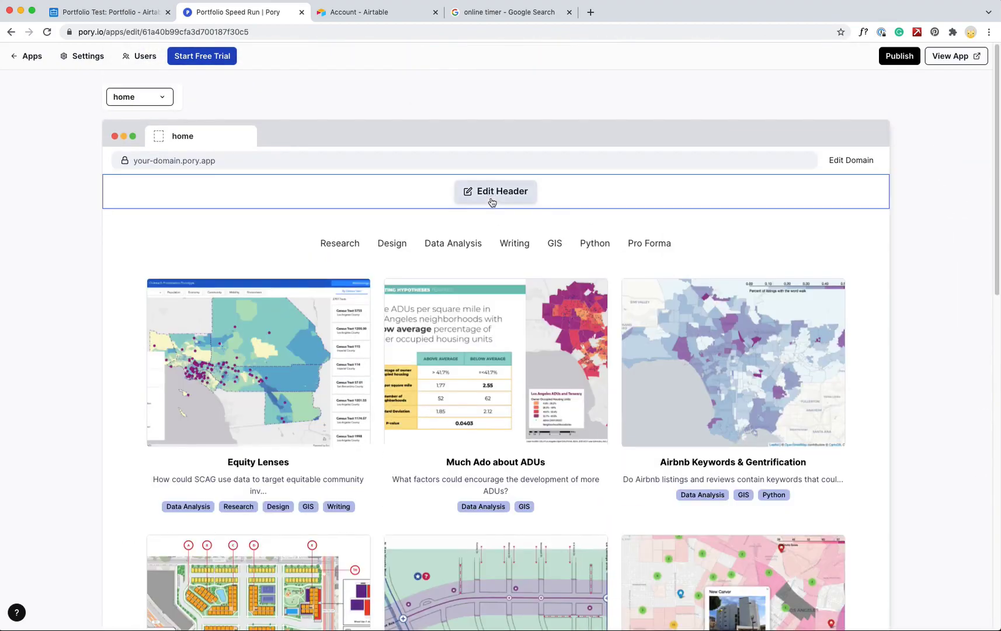
Add the round-profile-photo Hero section with title, tagline and Learn more button below the header
click(489, 211)
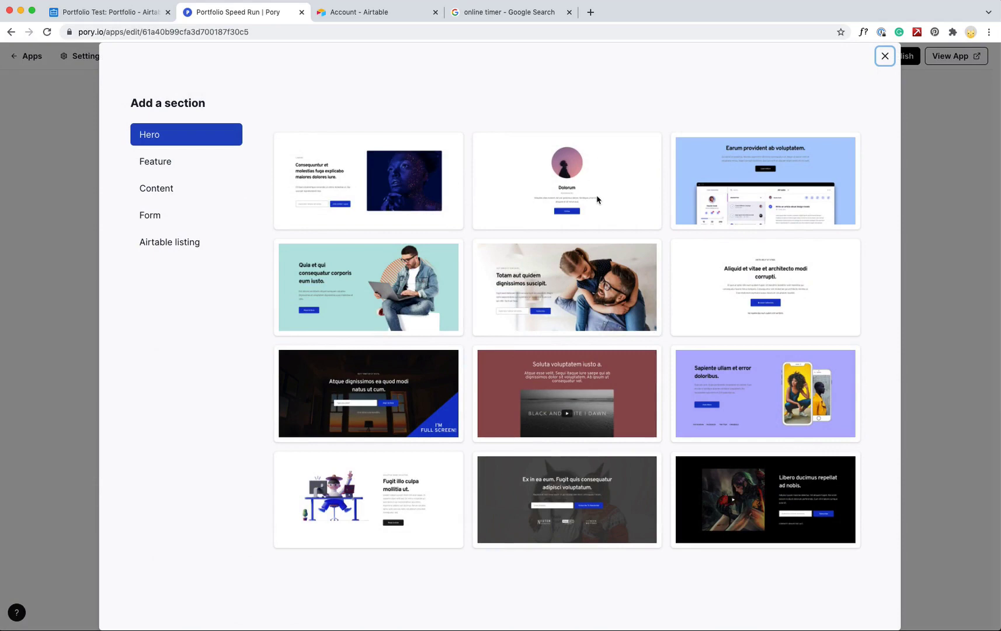
key(Escape)
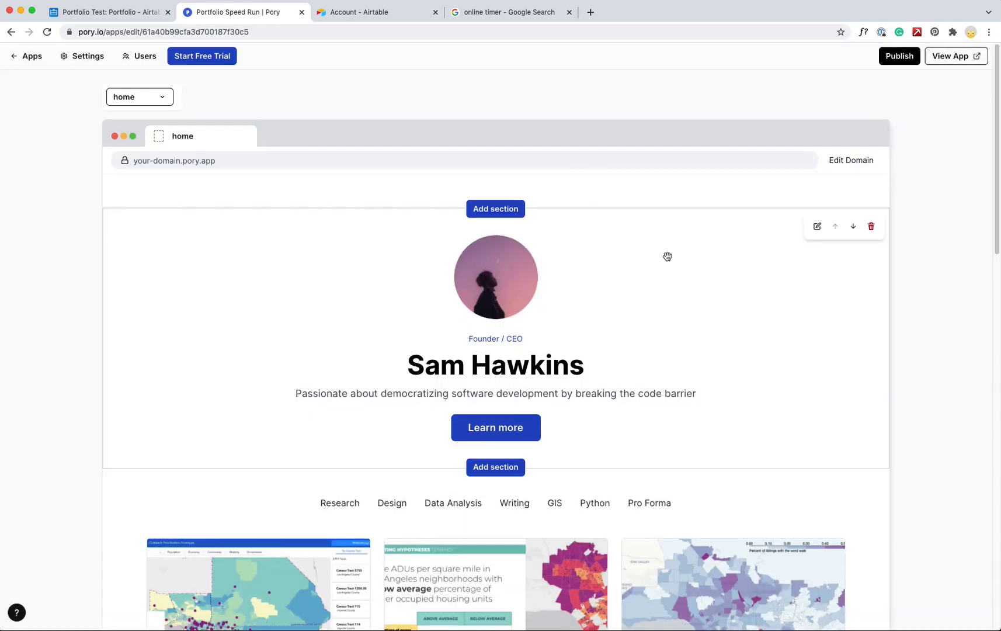
scroll(928, 337, down, 2)
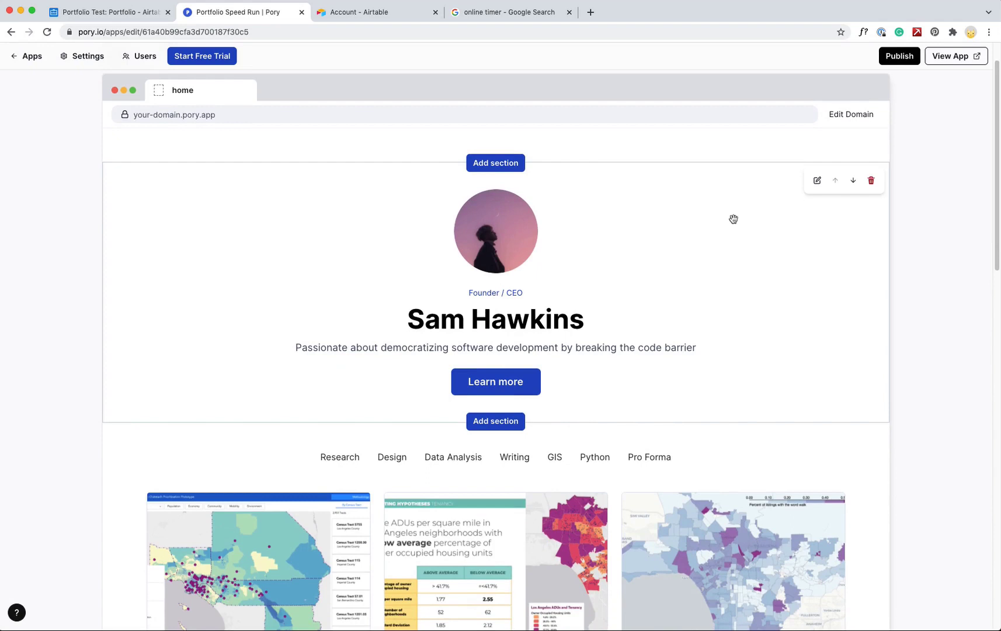
Change the hero strapline to 'Urban Planner / Product Designer' in magenta #AD1A72
click(817, 181)
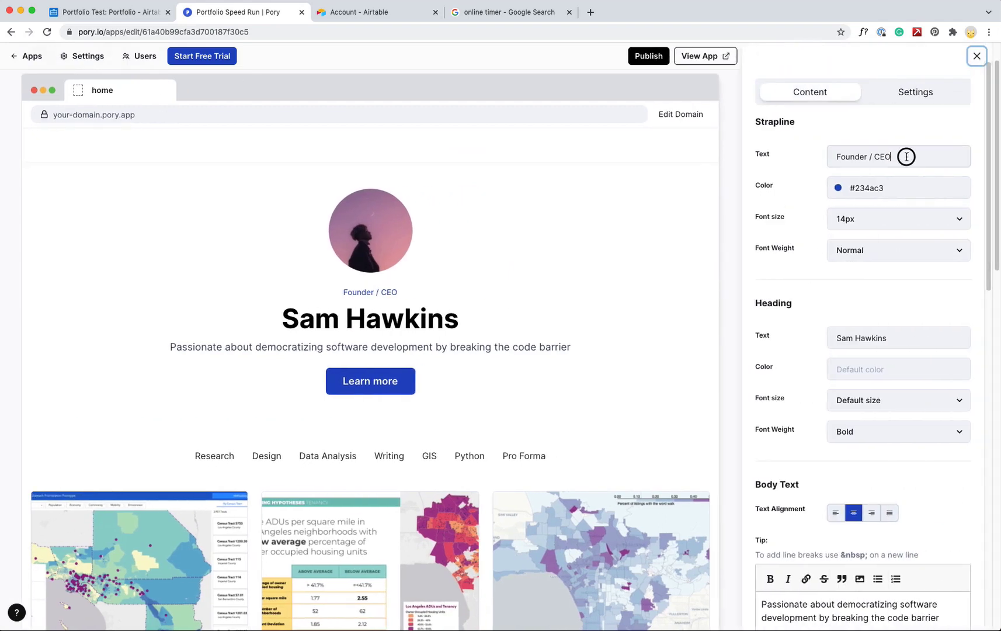
triple_click(907, 155)
text(Urban P)
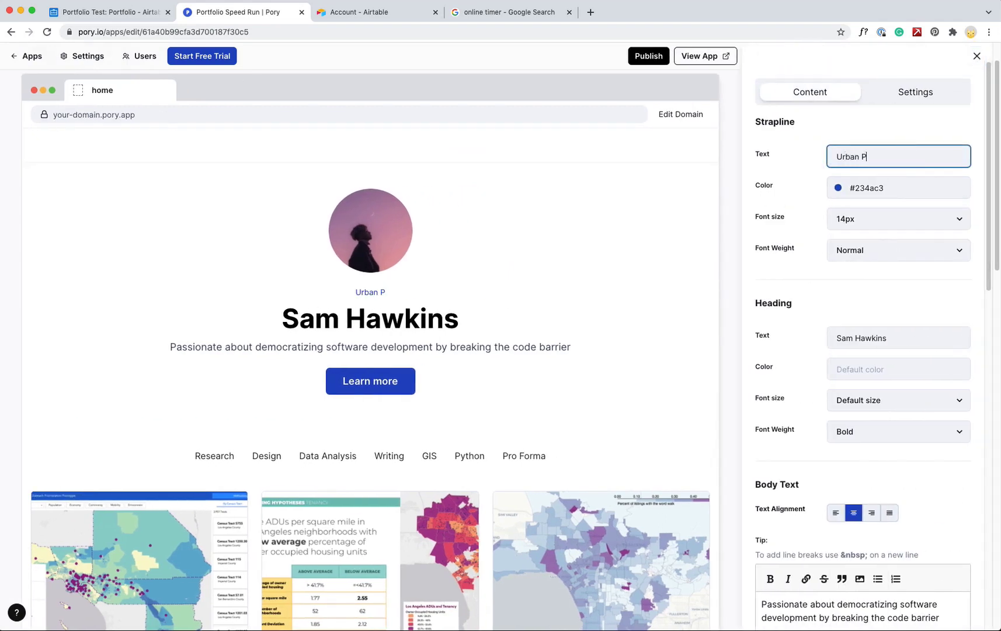
text(lanner / Product)
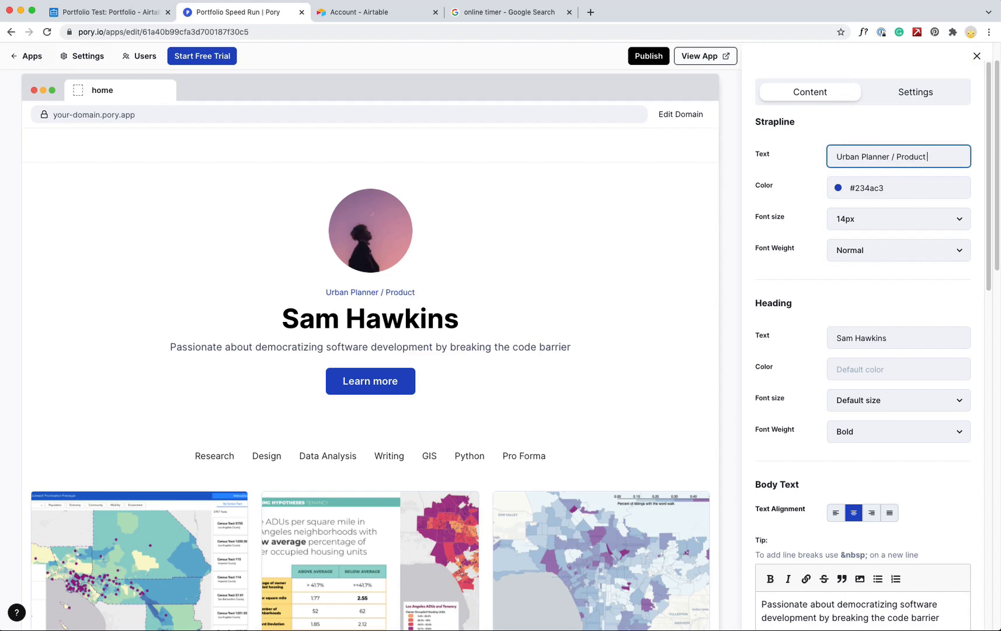
text( Designer)
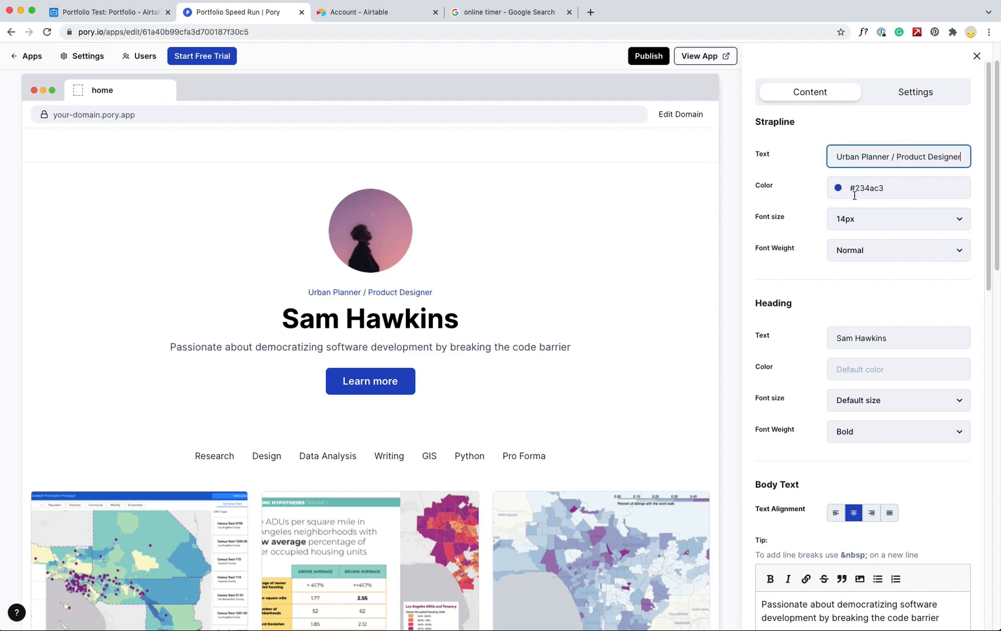
click(838, 189)
click(850, 360)
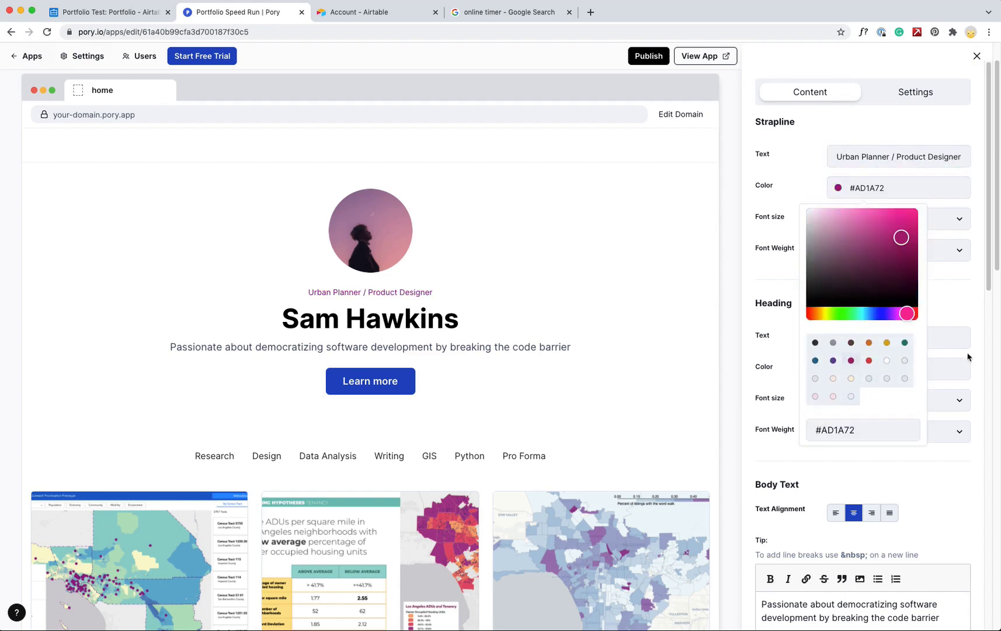
click(983, 247)
drag(985, 221, 984, 283)
Replace the hero heading with the owner's full name in Normal font weight
triple_click(902, 189)
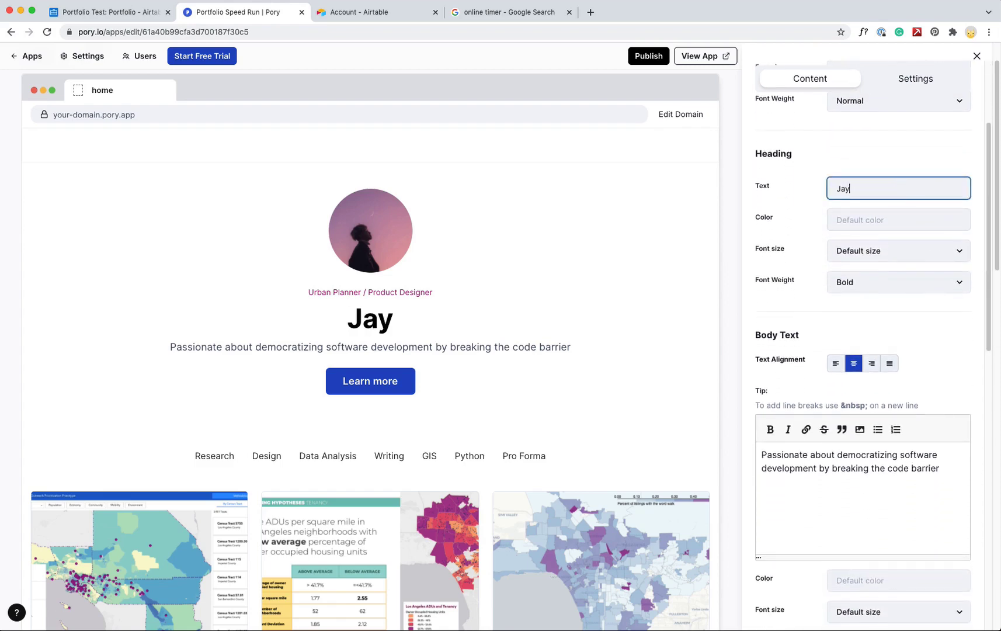
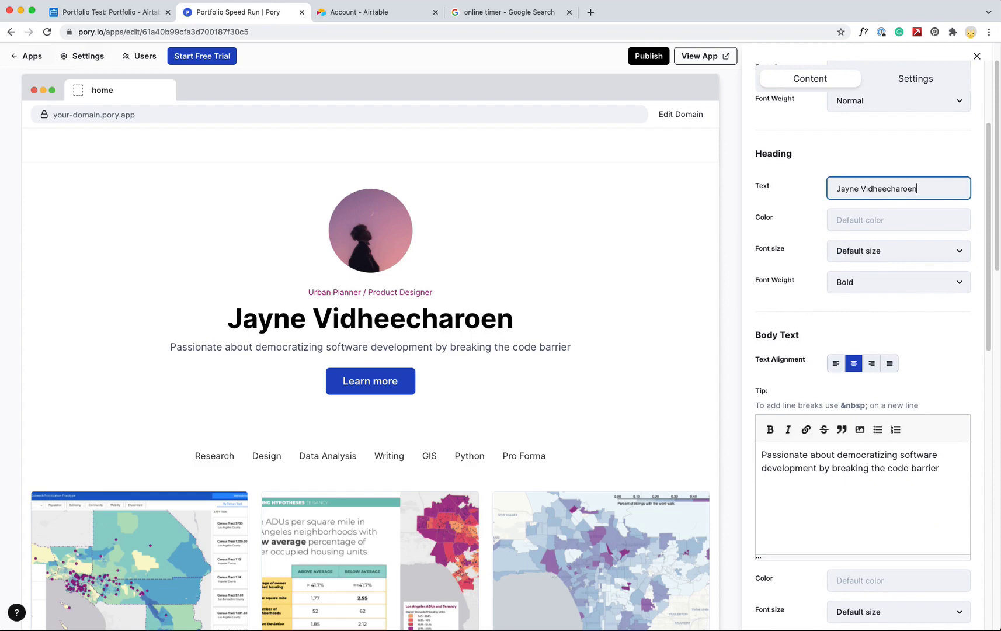
click(880, 280)
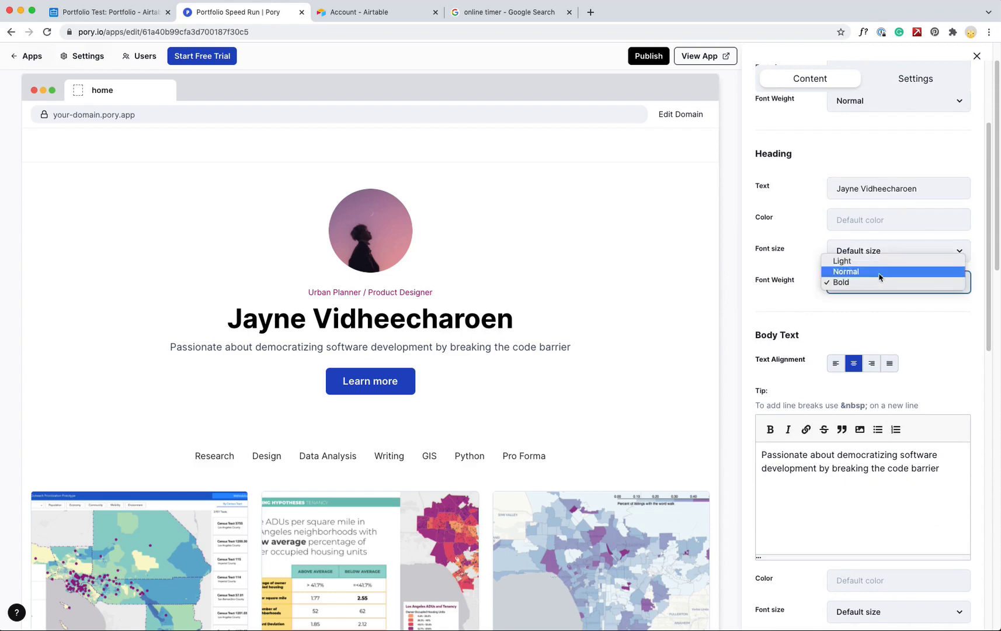
click(877, 263)
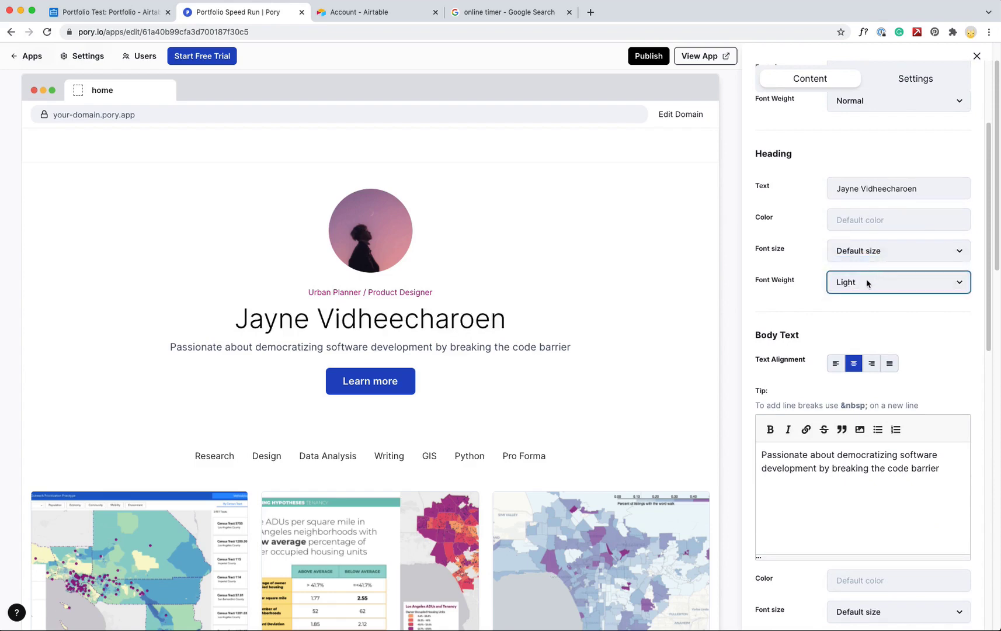
click(867, 282)
click(873, 292)
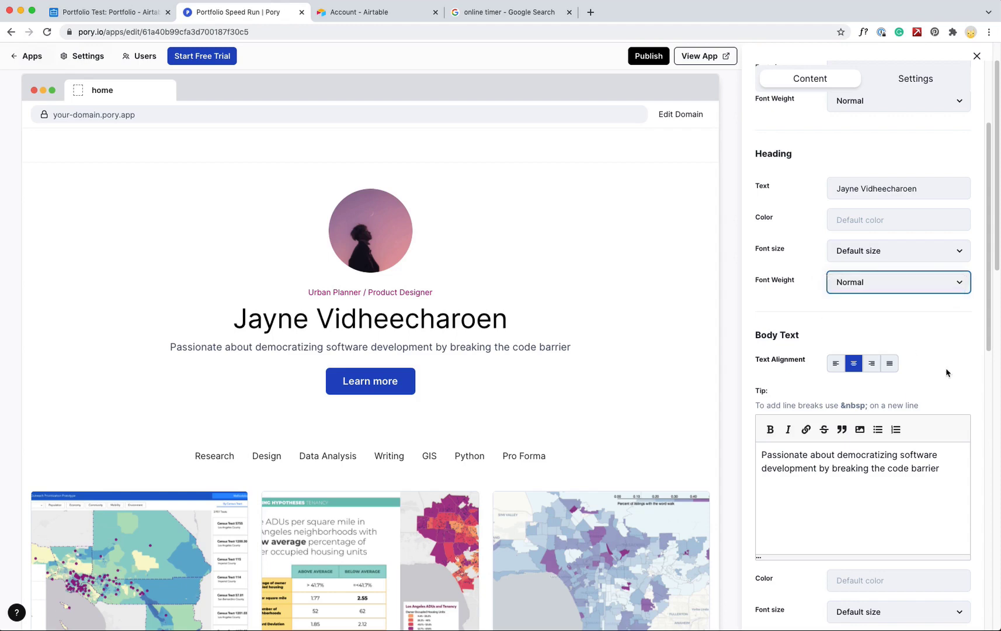
Replace the paragraph with a bio on design, technology and housing, citing MURP at UCLA (2019-2021)
triple_click(846, 467)
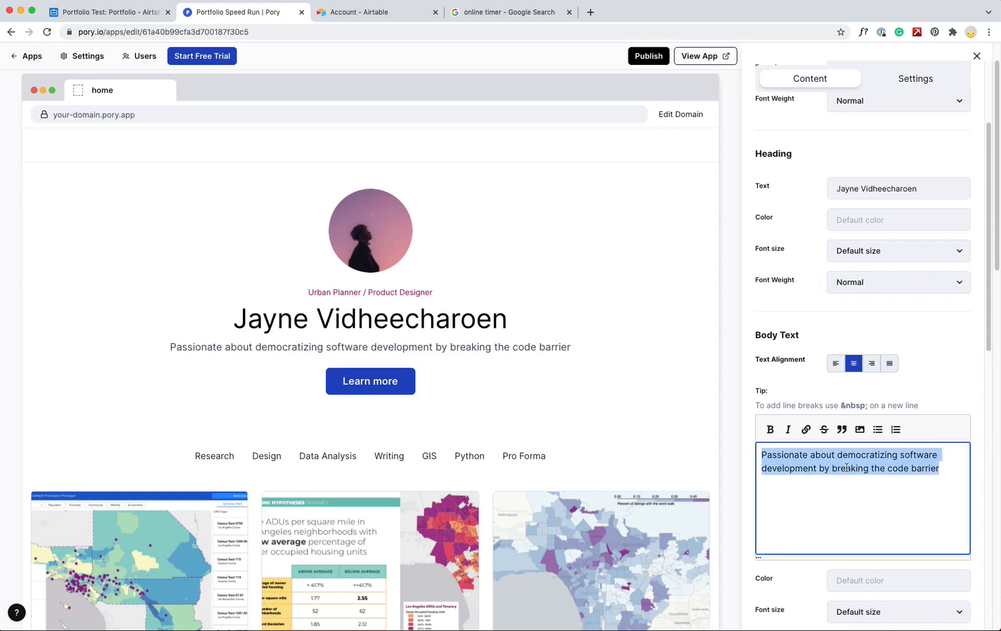
text(Hi! T)
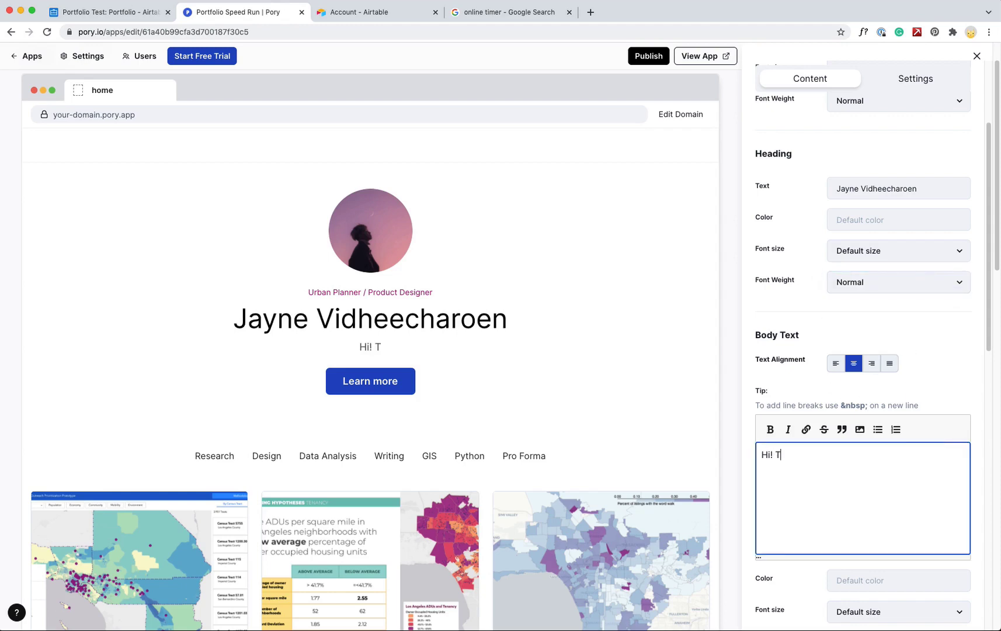
key(BackSpace)
text(I'm an urban planner )
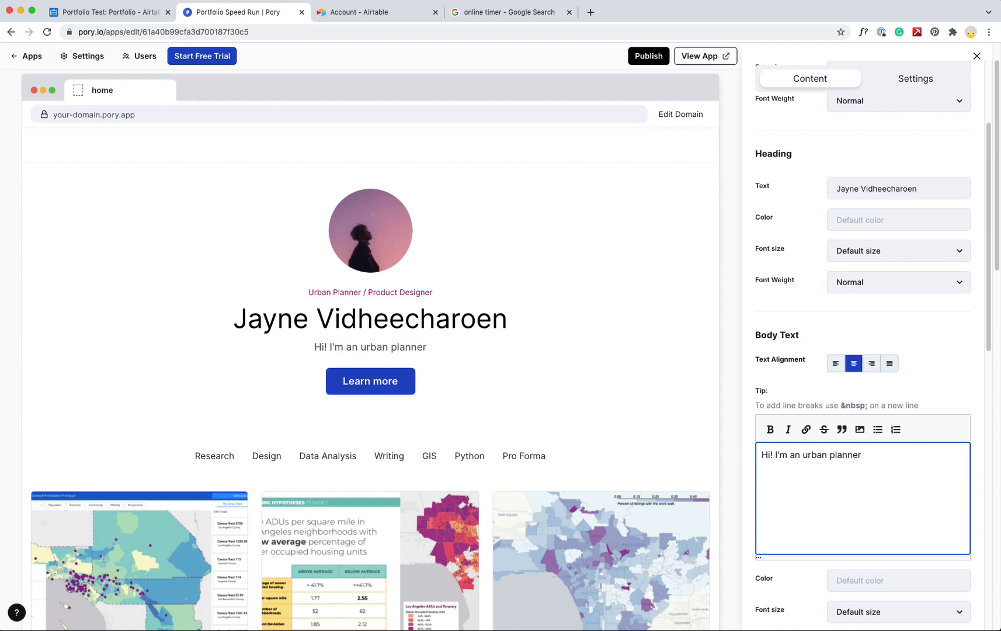
text(wi)
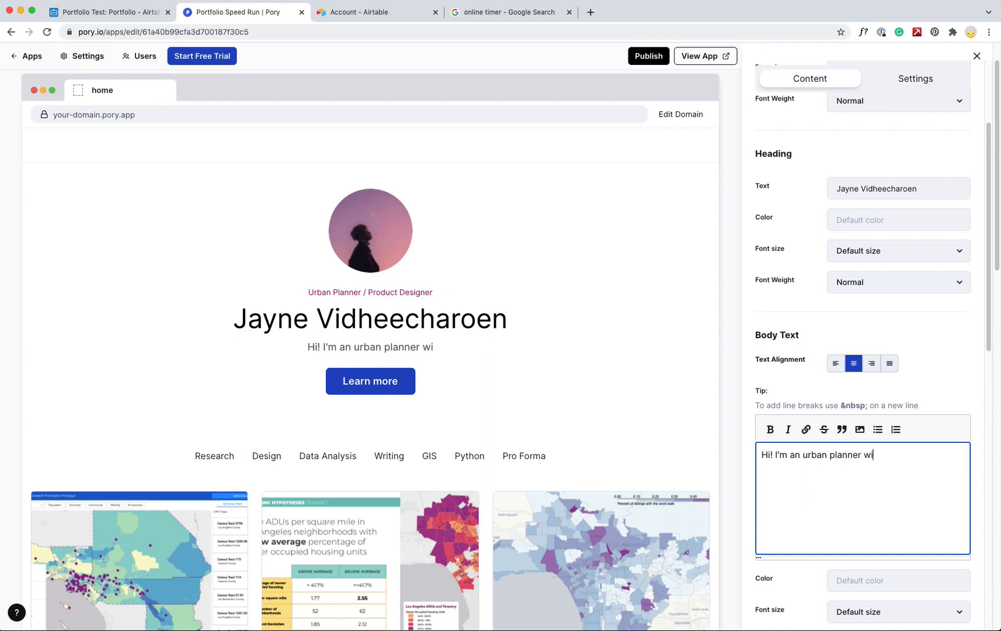
key(BackSpace)
key(BackSpace)
text(interes)
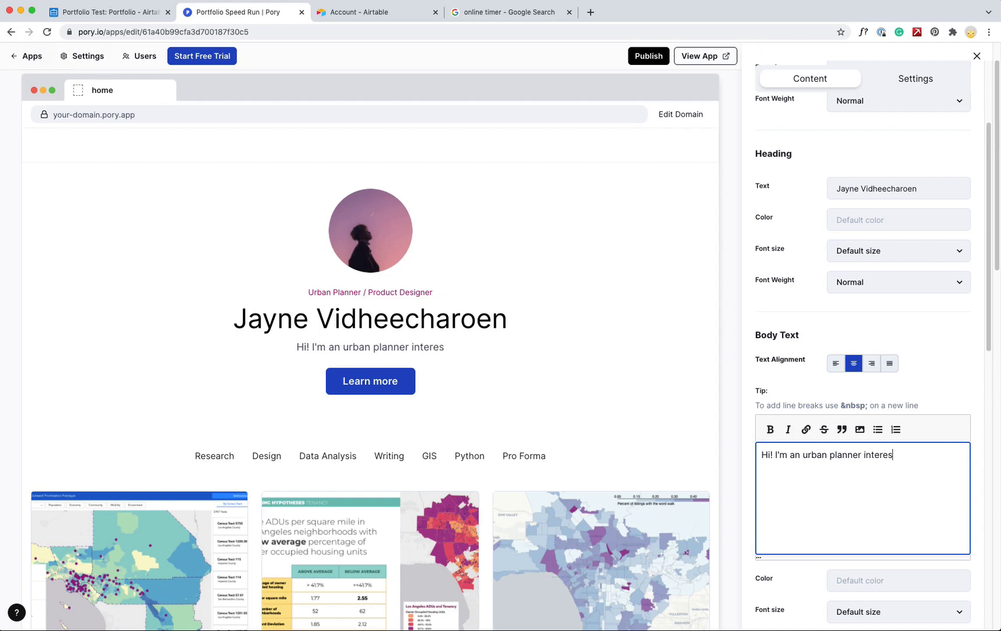
text(ted in design)
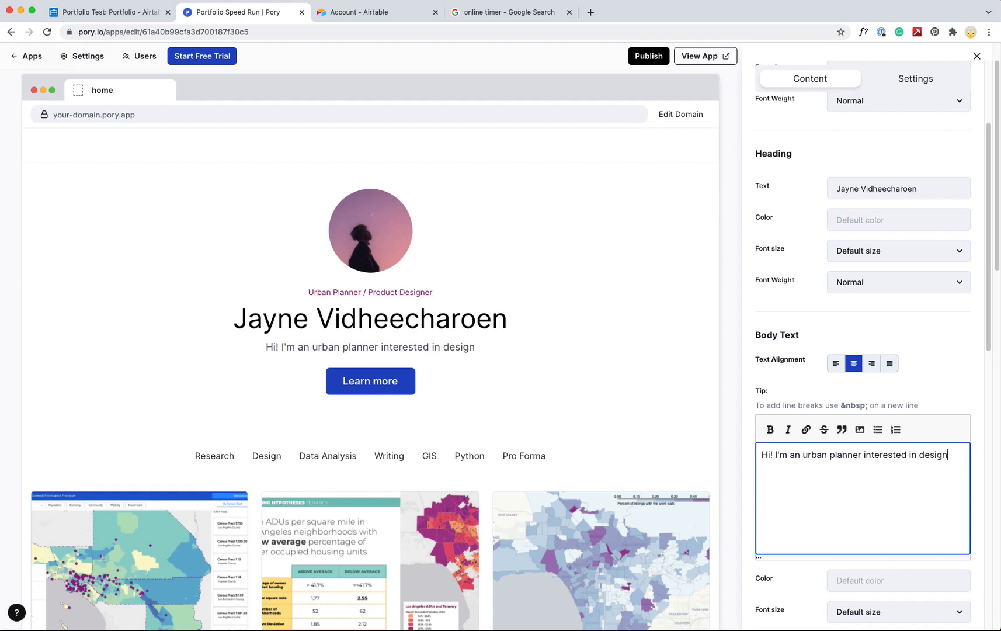
text(. technolog)
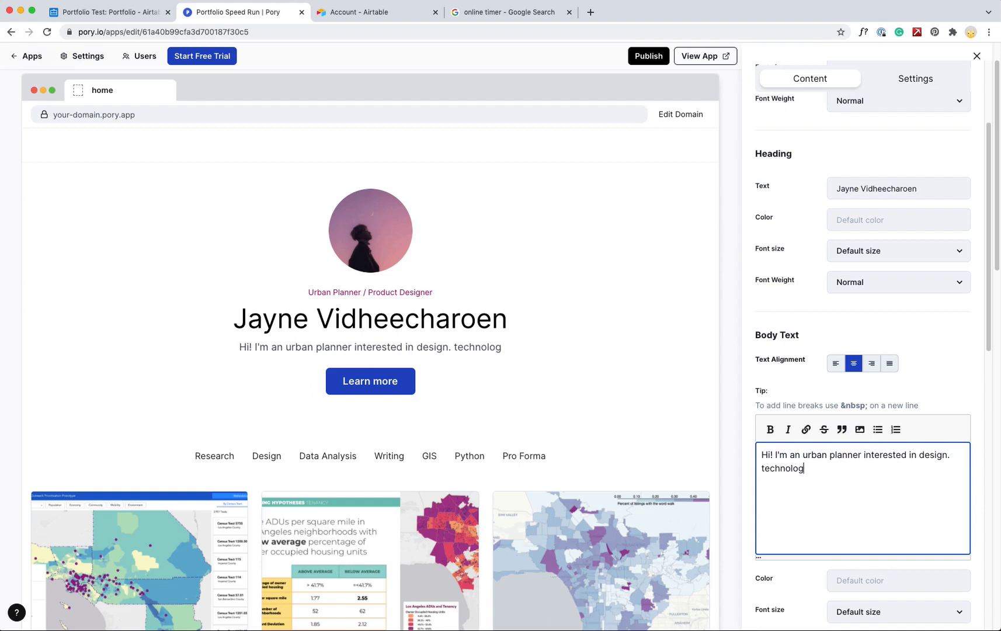
text(y, and housing.)
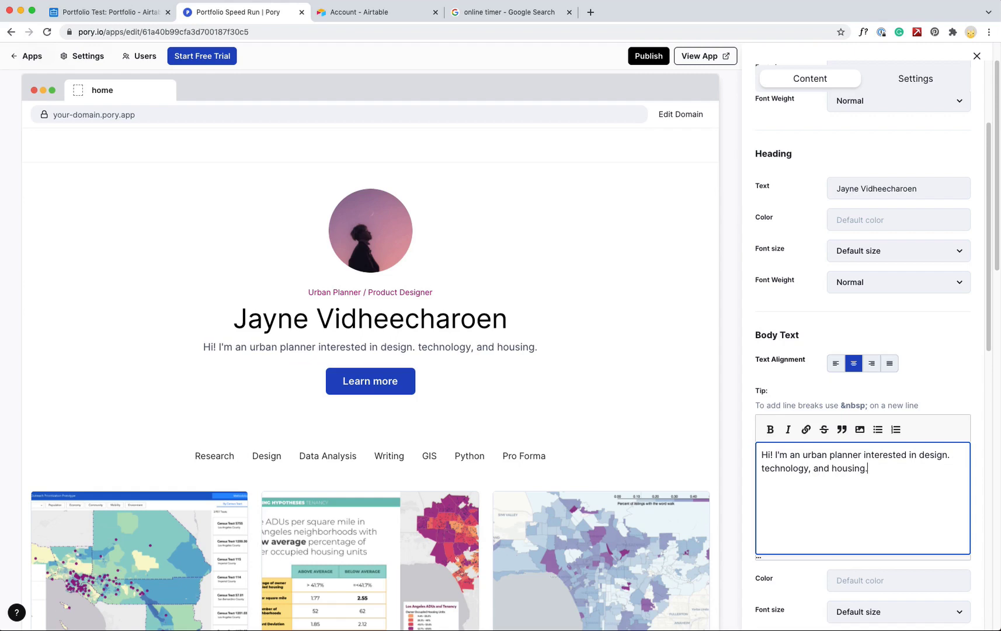
text( these a)
key(BackSpace)
key(BackSpace)
key(BackSpace)
key(BackSpace)
key(BackSpace)
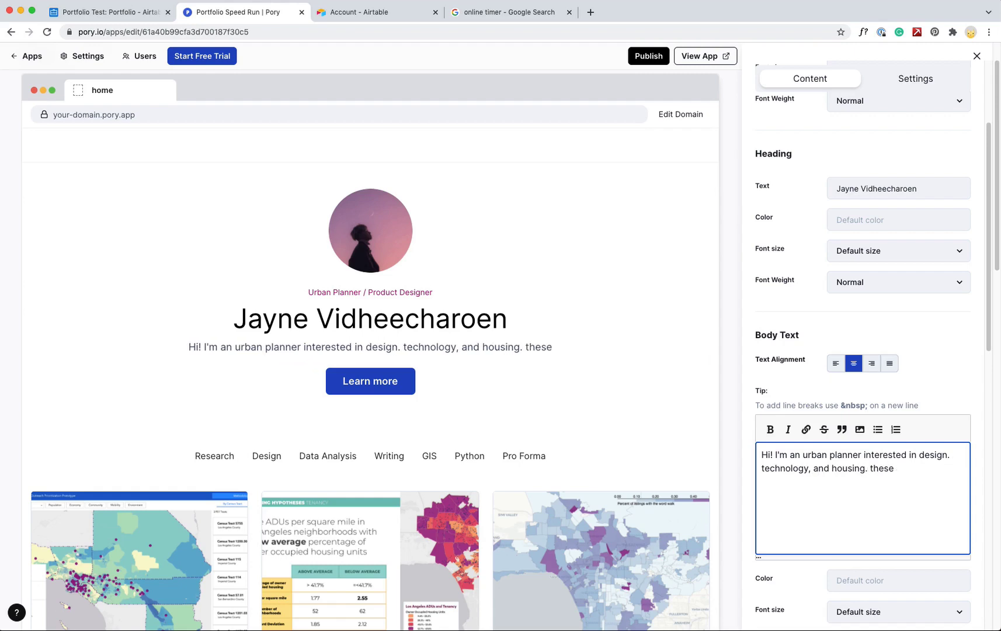
key(BackSpace)
key(BackSpace)
text(These are )
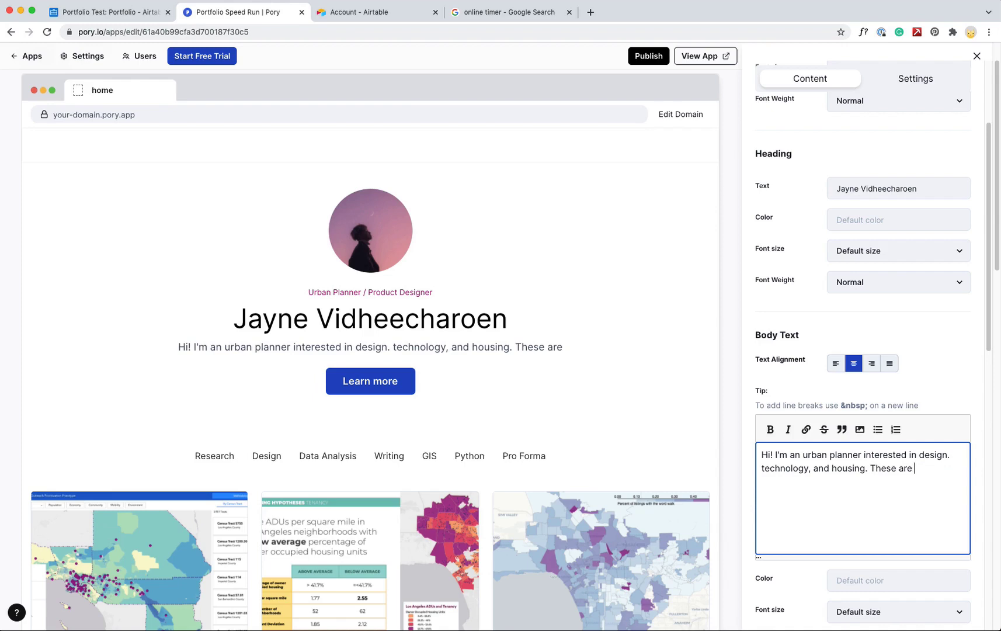
text(some projects fro)
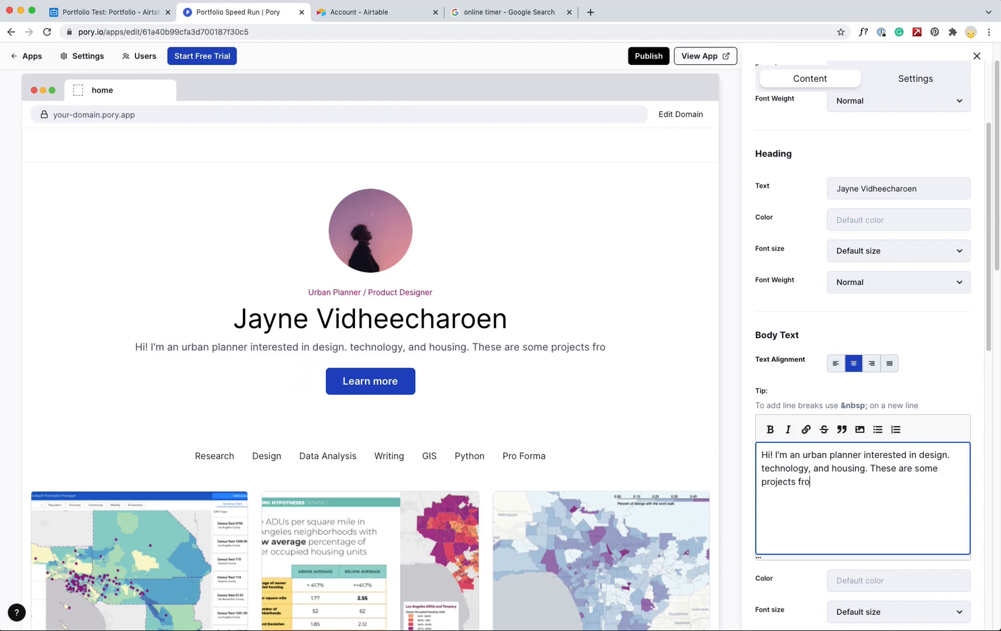
text(m my)
key(BackSpace)
key(BackSpace)
key(BackSpace)
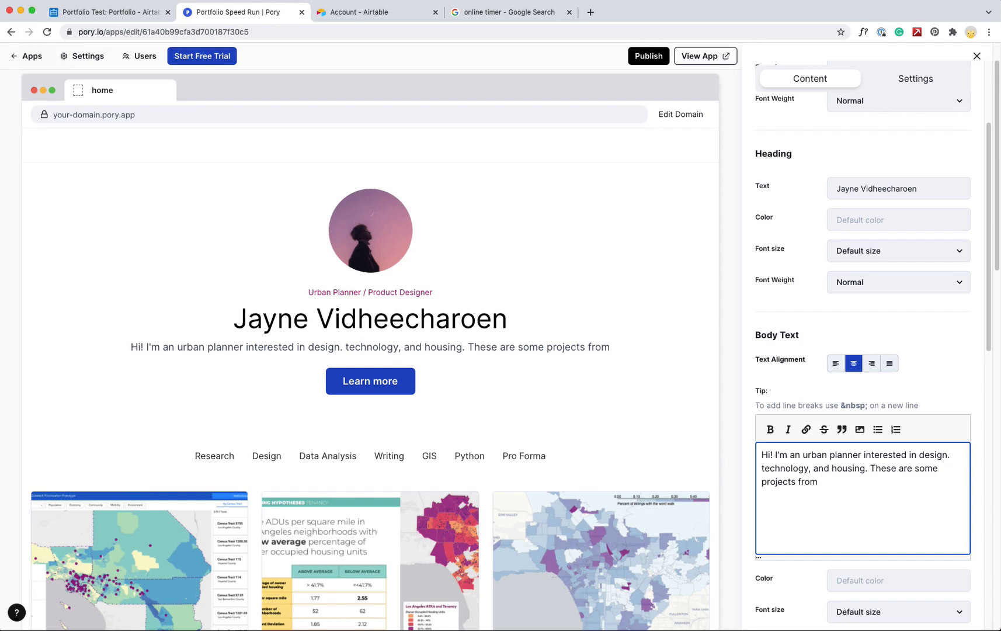
text(my MURP)
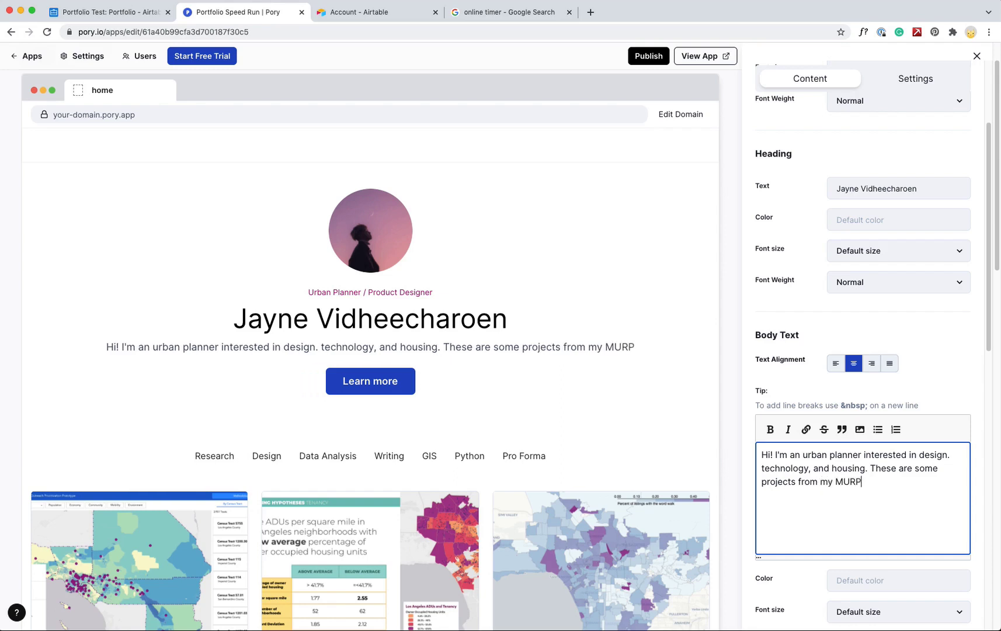
text( program at UCLA)
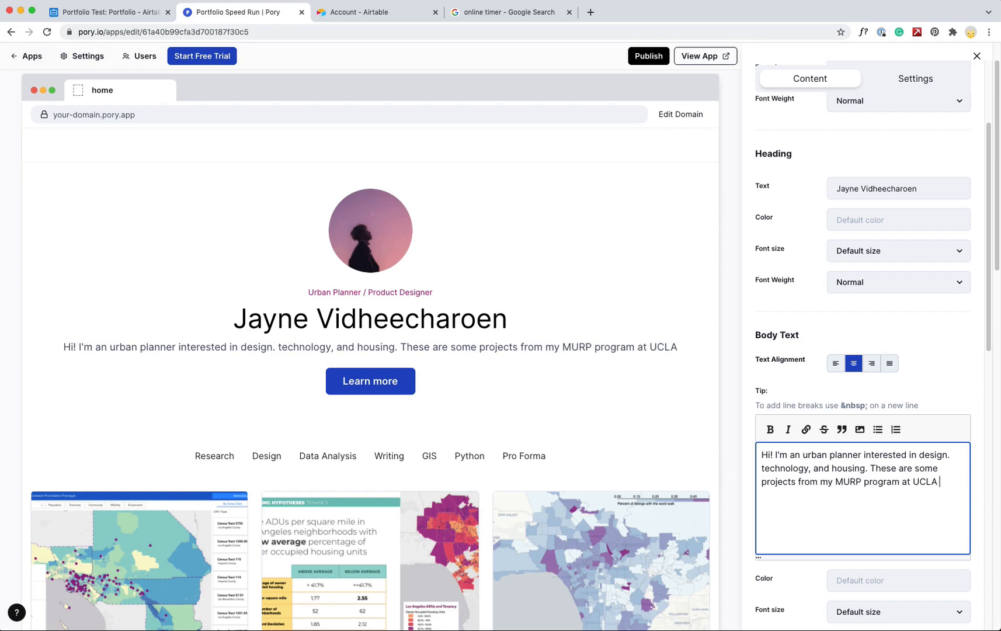
text( (2019-2)
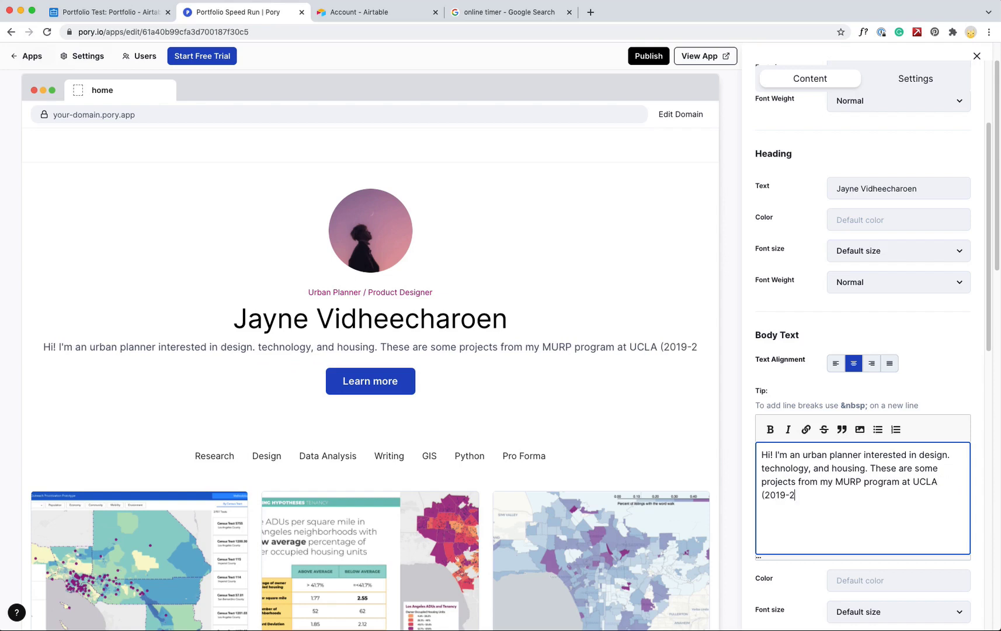
text(021))
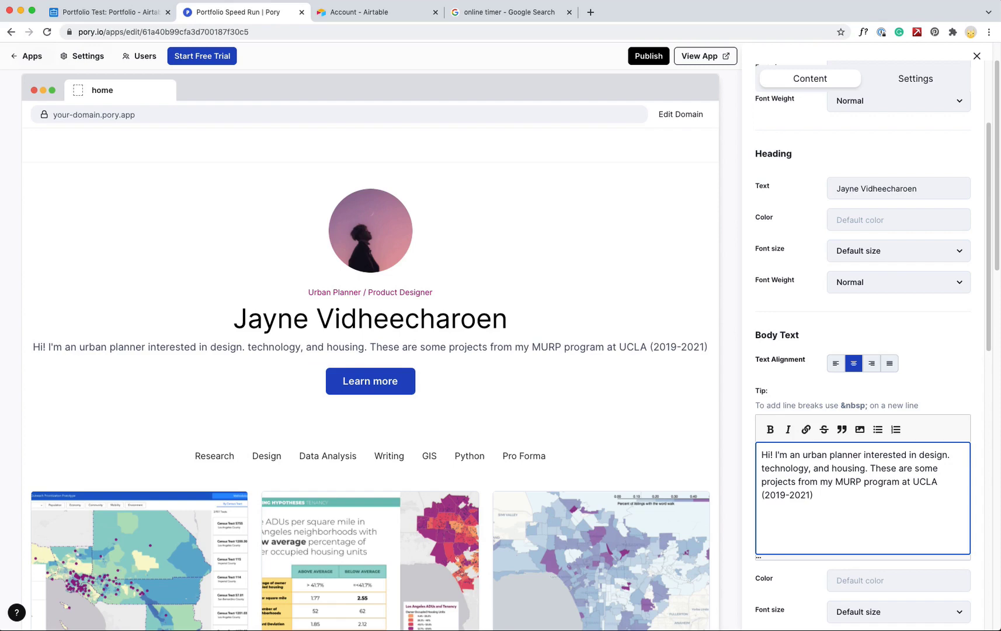
Set the paragraph to Normal weight at 20px font size
drag(988, 357, 989, 410)
click(928, 446)
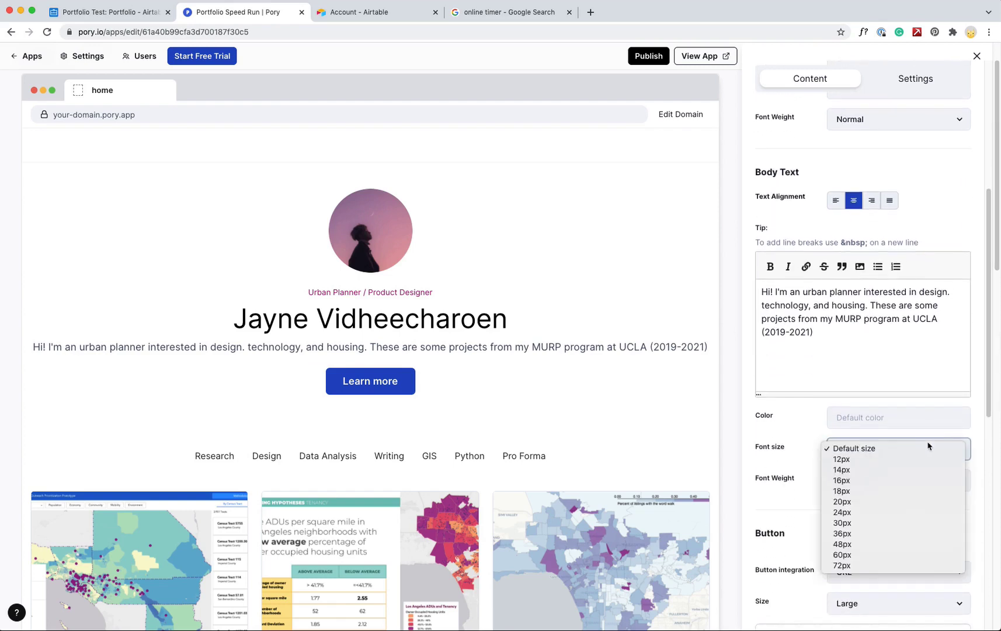
click(871, 512)
click(847, 489)
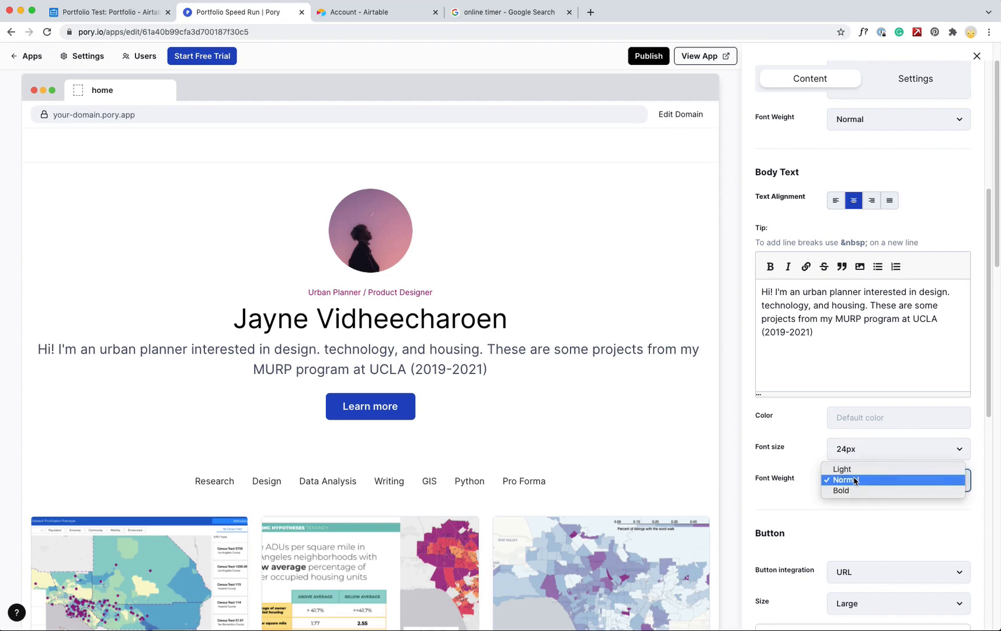
click(847, 478)
click(859, 456)
click(862, 439)
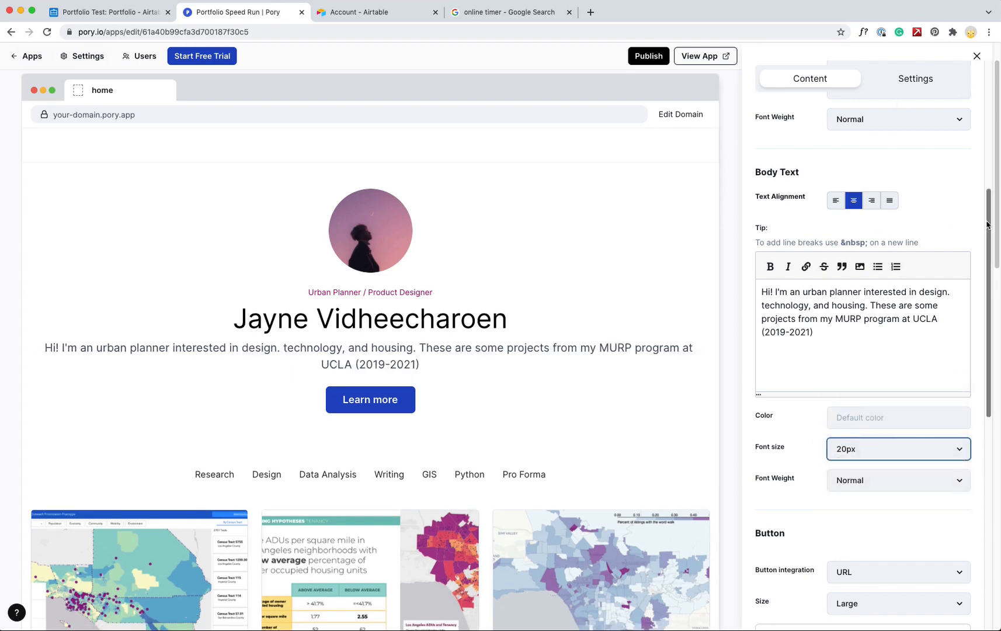
Replace the Learn more button's link with a mailto: link to the owner's e-mail address
drag(989, 228, 996, 344)
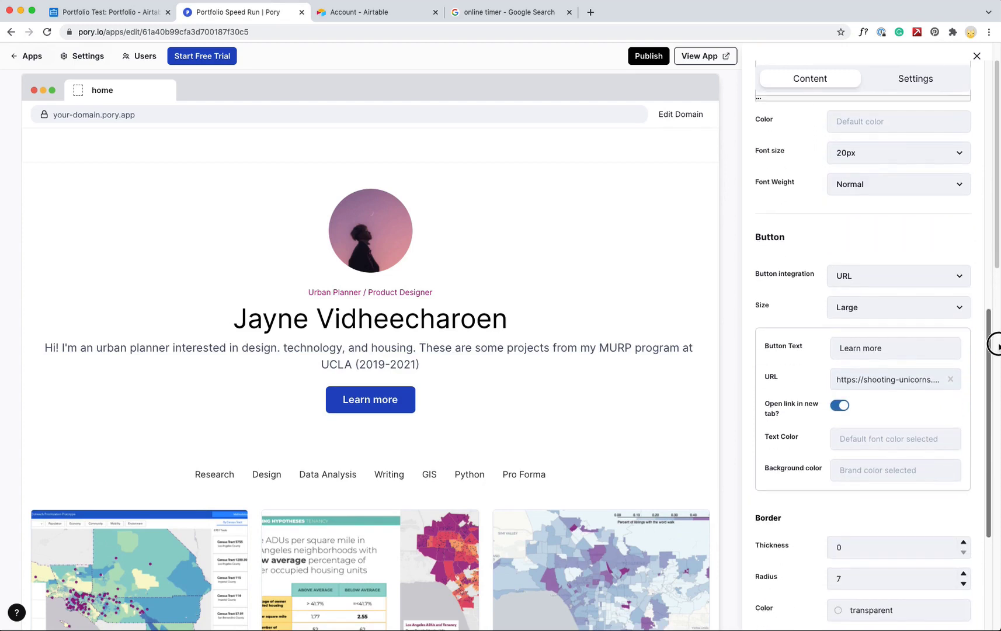
click(901, 380)
click(950, 379)
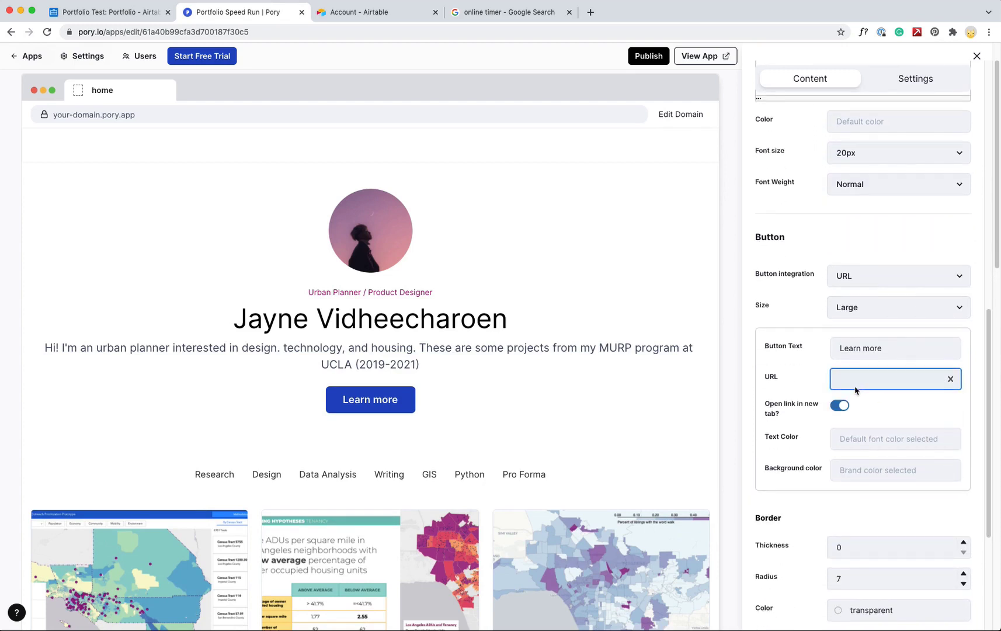
text(mai)
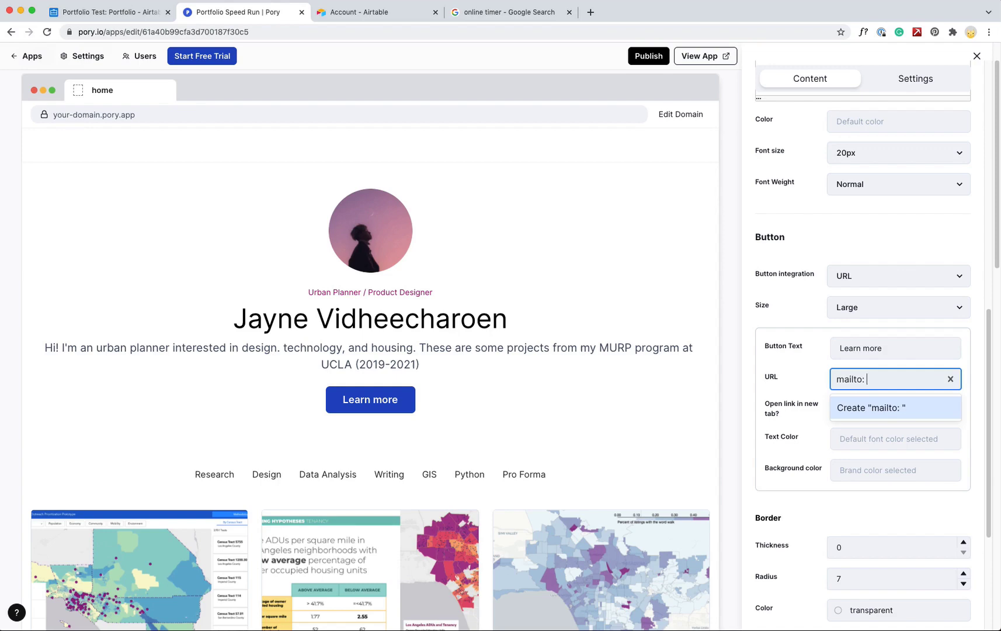
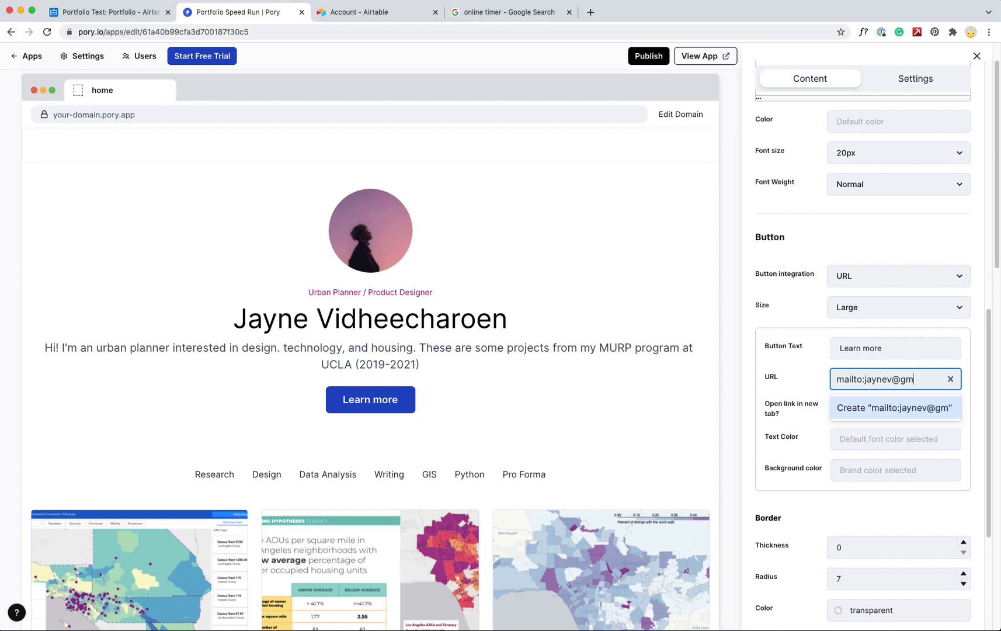
key(Return)
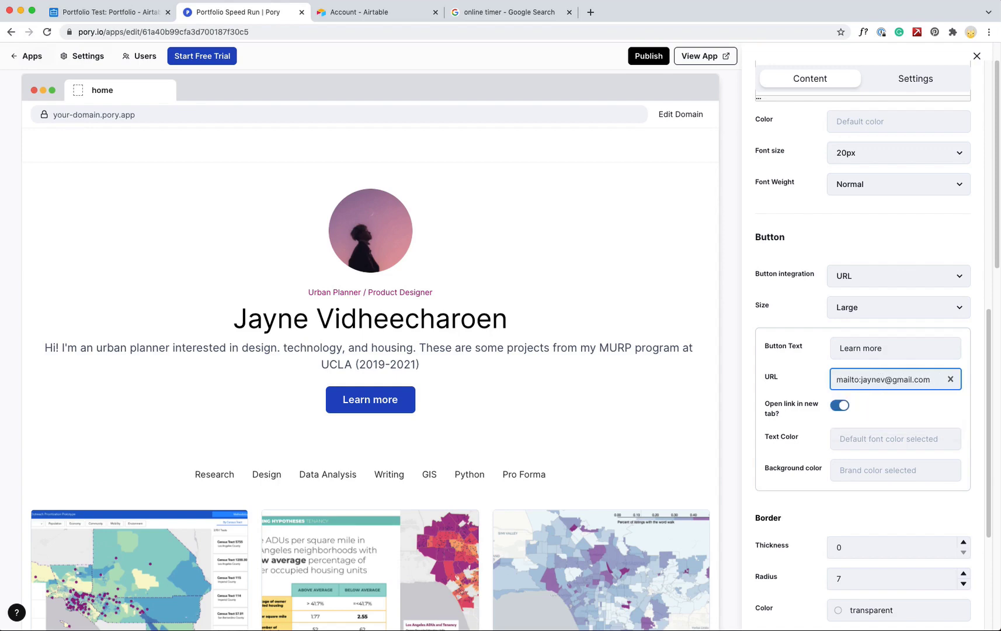
Replace the hero picture with jayne_face.jpeg uploaded from Downloads
drag(990, 407, 992, 485)
click(807, 471)
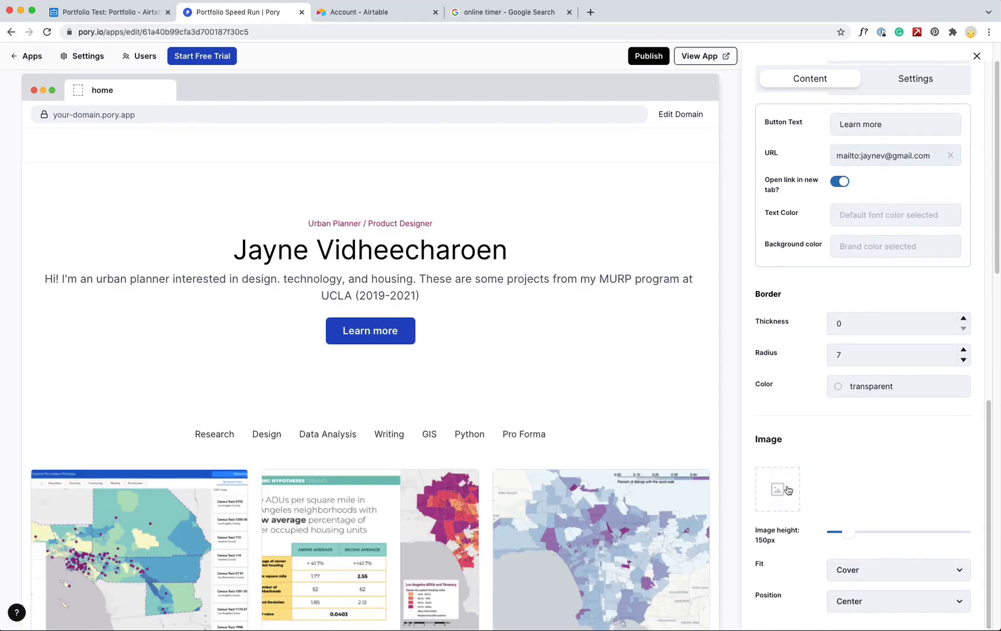
click(401, 85)
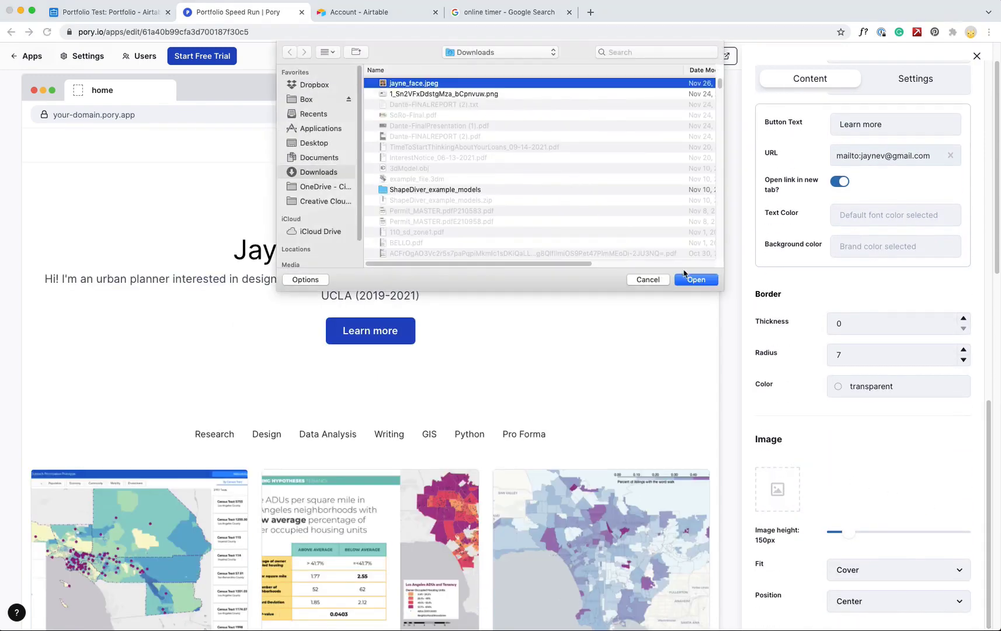
click(695, 279)
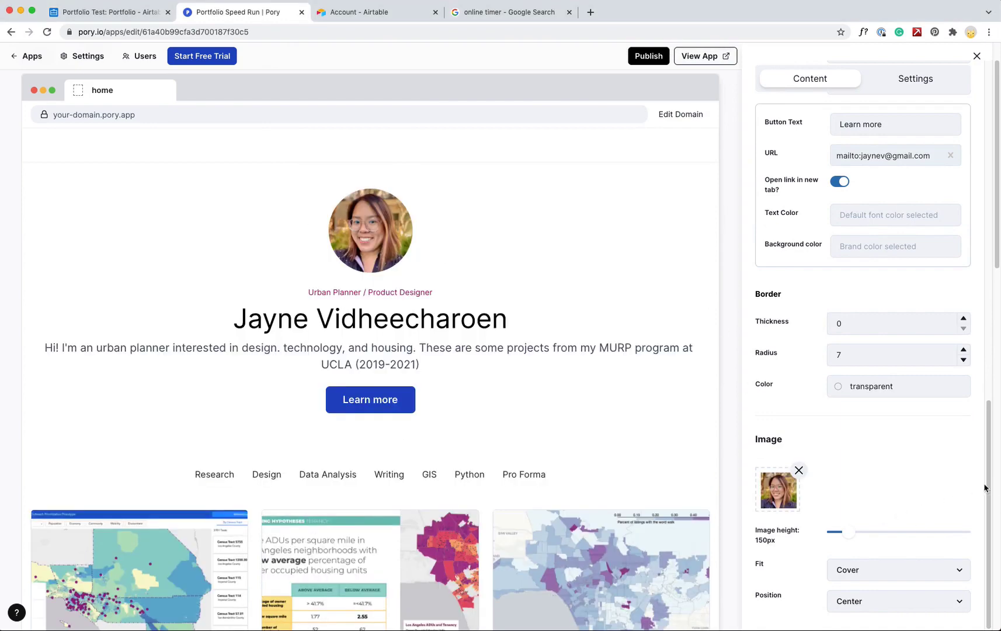
click(990, 511)
click(991, 468)
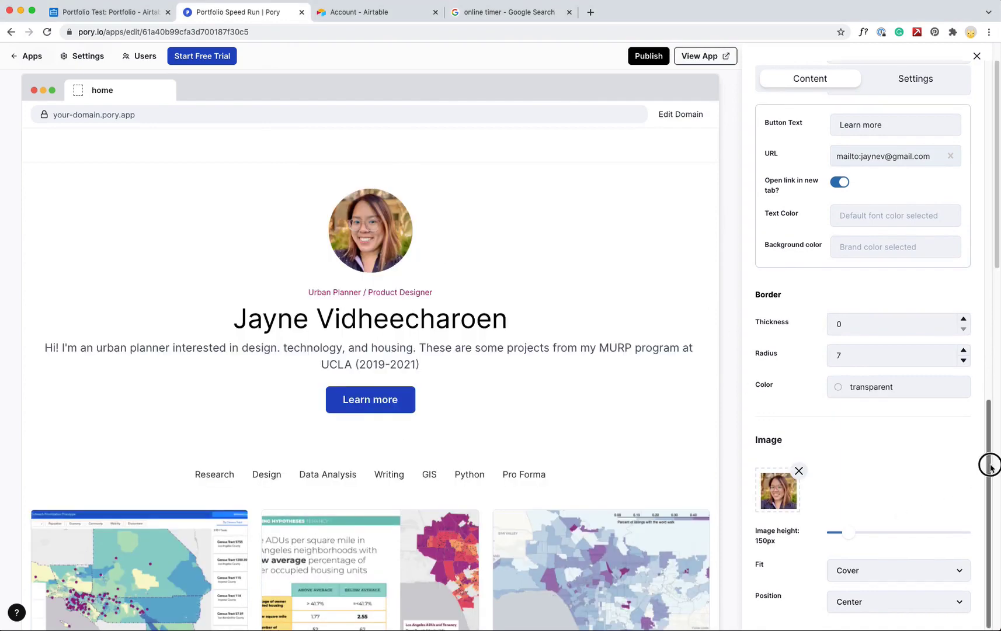
drag(989, 465, 963, 94)
Set the hero section's left and right padding to 100
click(917, 92)
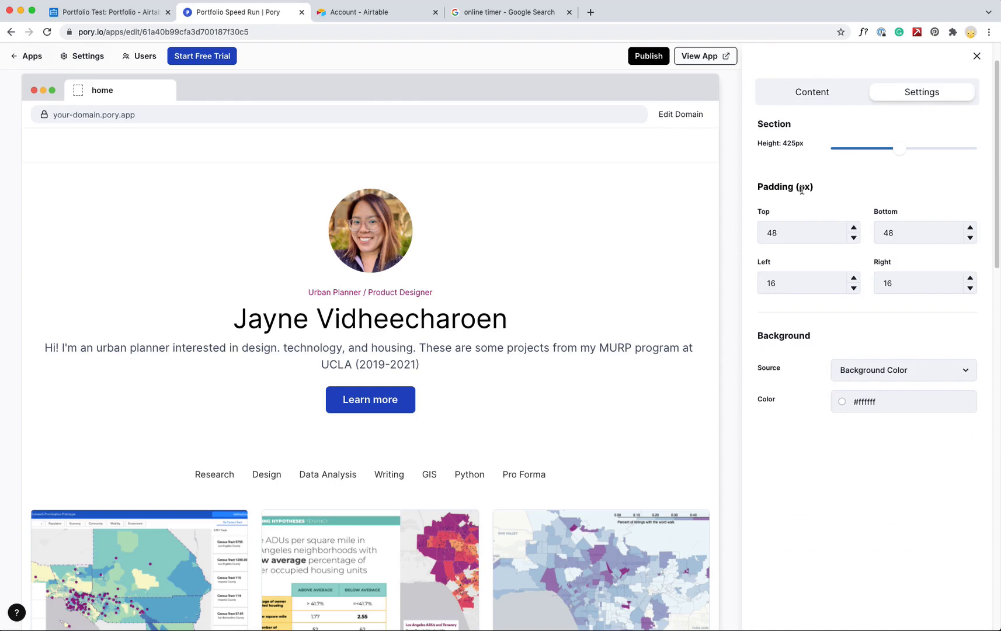
click(802, 290)
double_click(802, 290)
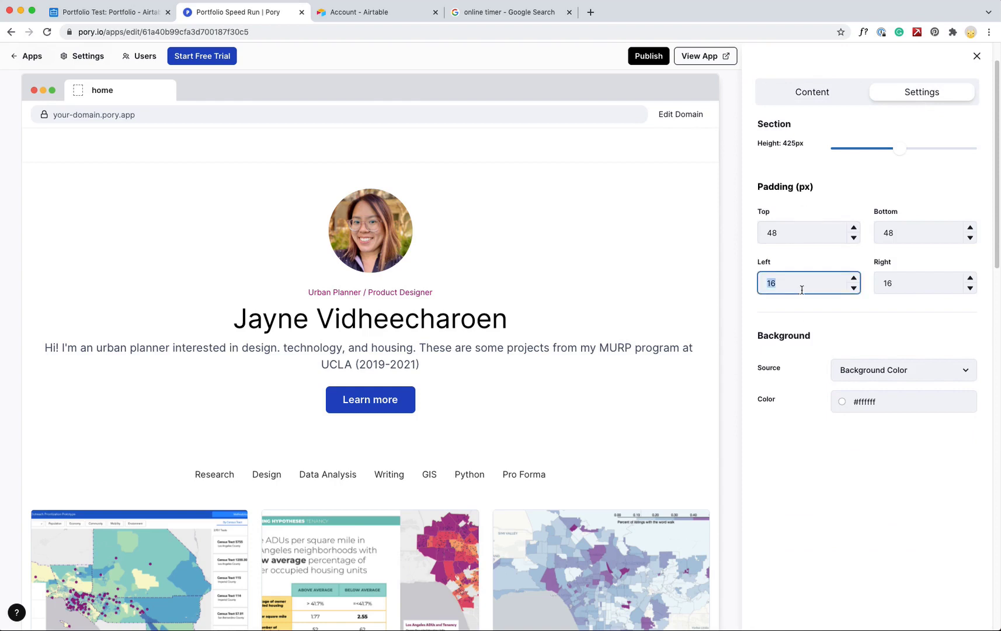
text(100)
key(Tab)
text(100)
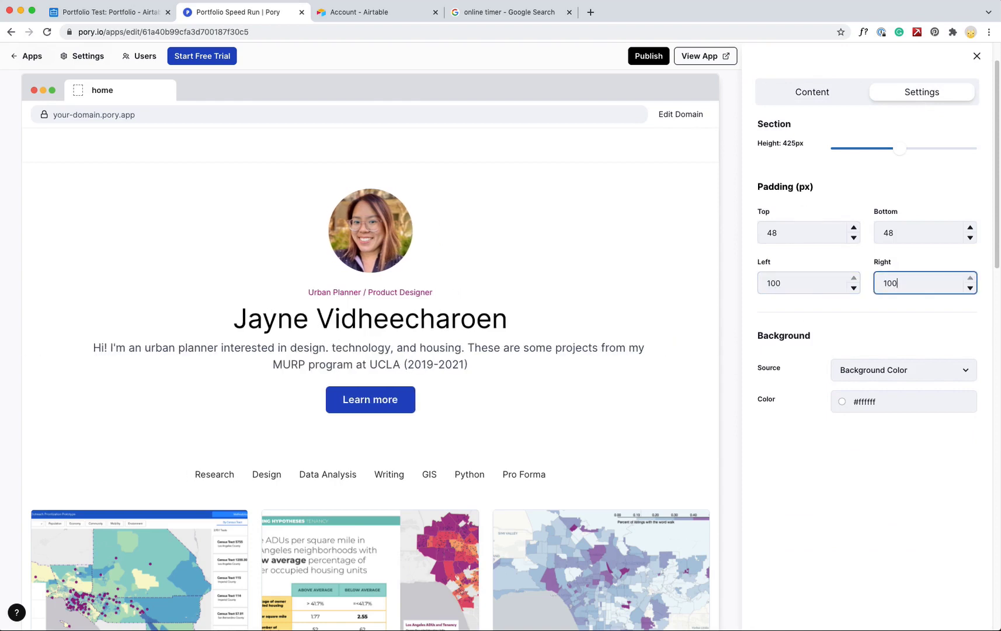
click(815, 476)
Give the hero section a light lavender #EAE4F2 background and close the section editor
click(841, 401)
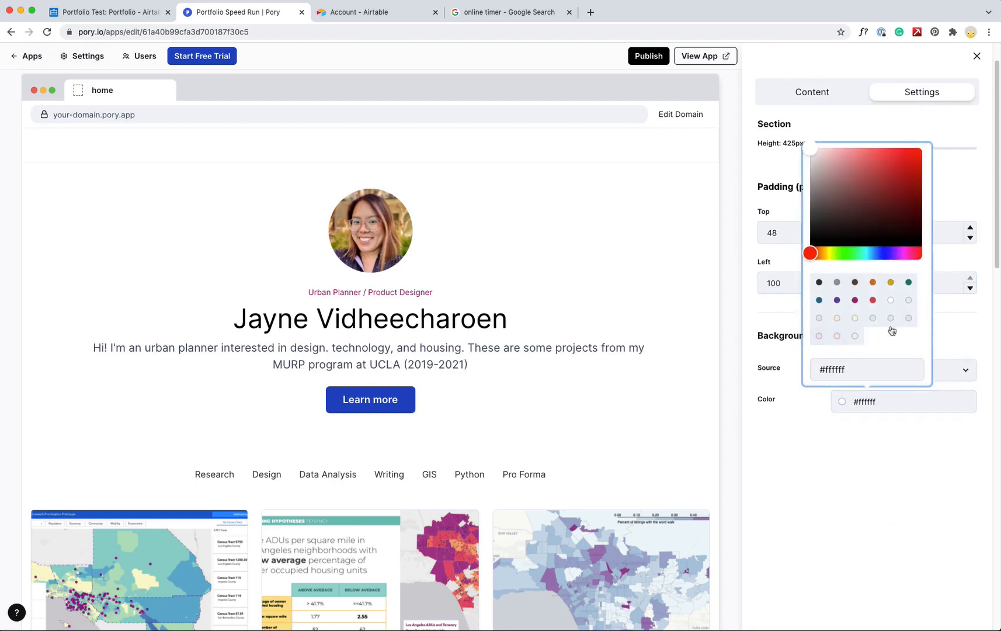
click(907, 319)
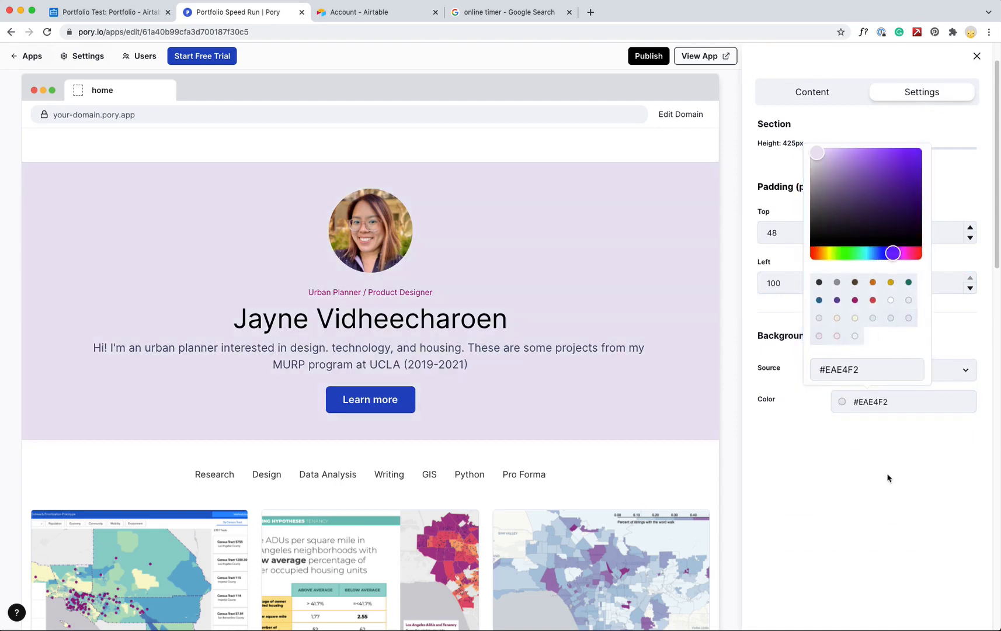
click(900, 465)
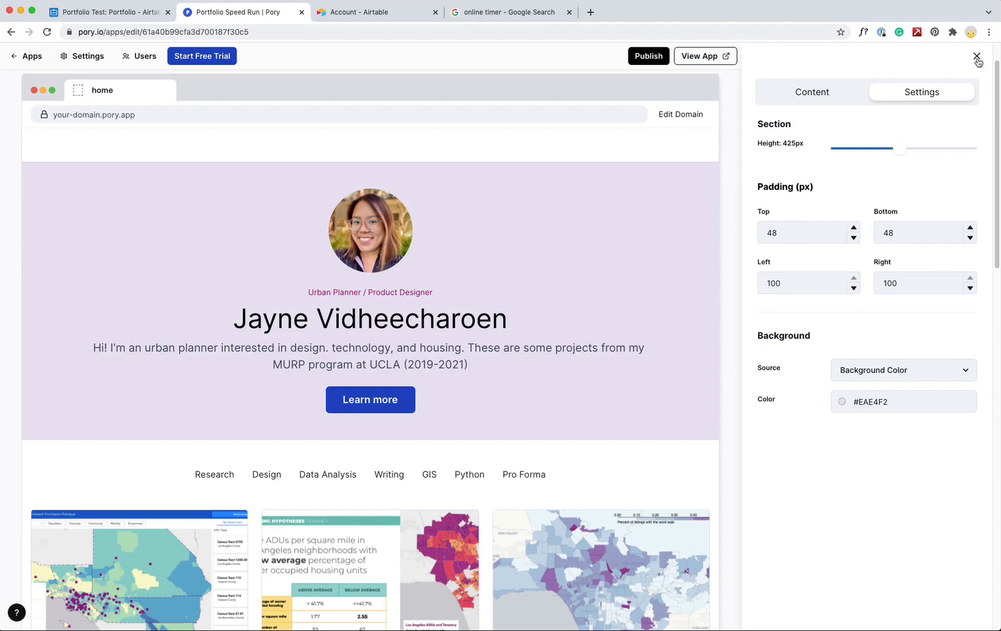
click(841, 96)
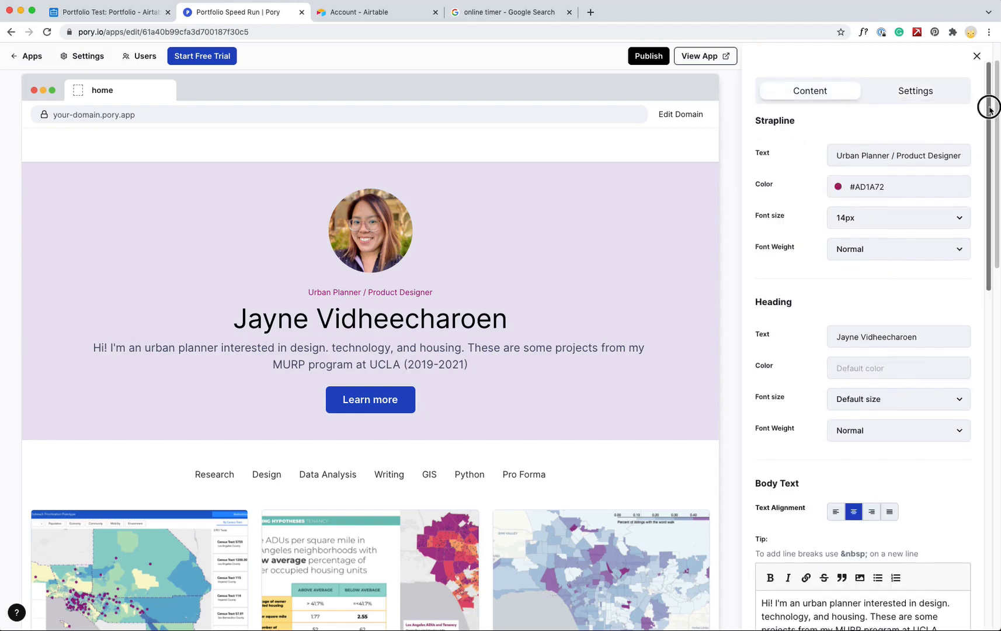
drag(989, 107, 972, 58)
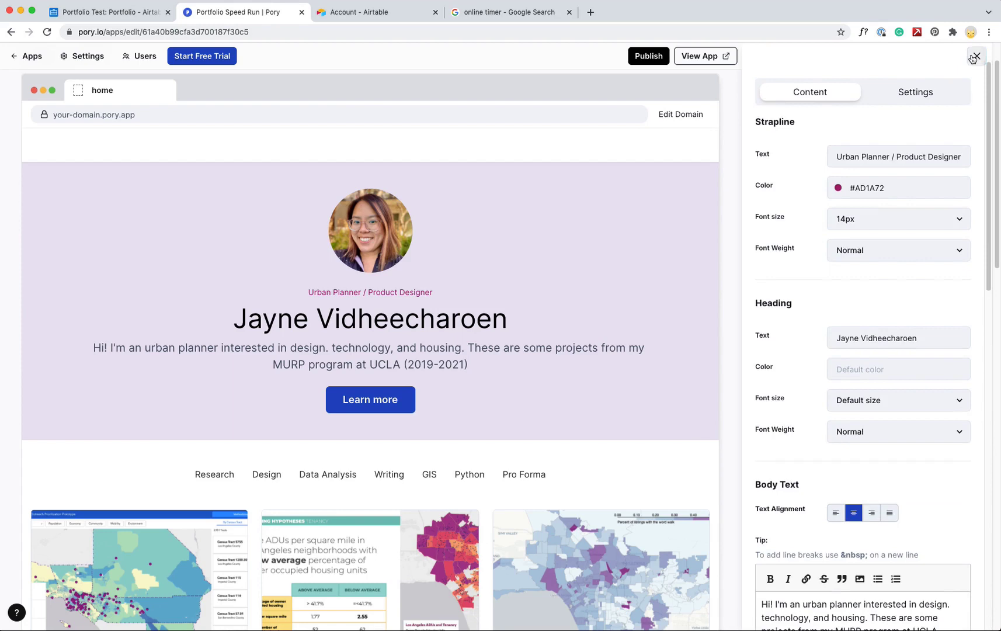
click(974, 57)
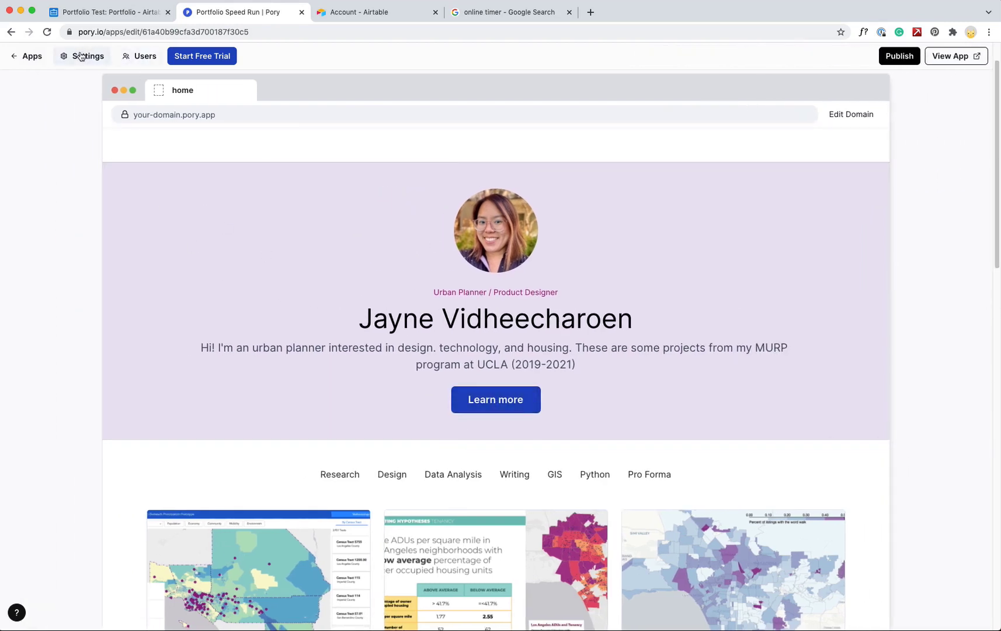
In App Styles, set the brand colour to magenta #AD1A72
click(81, 58)
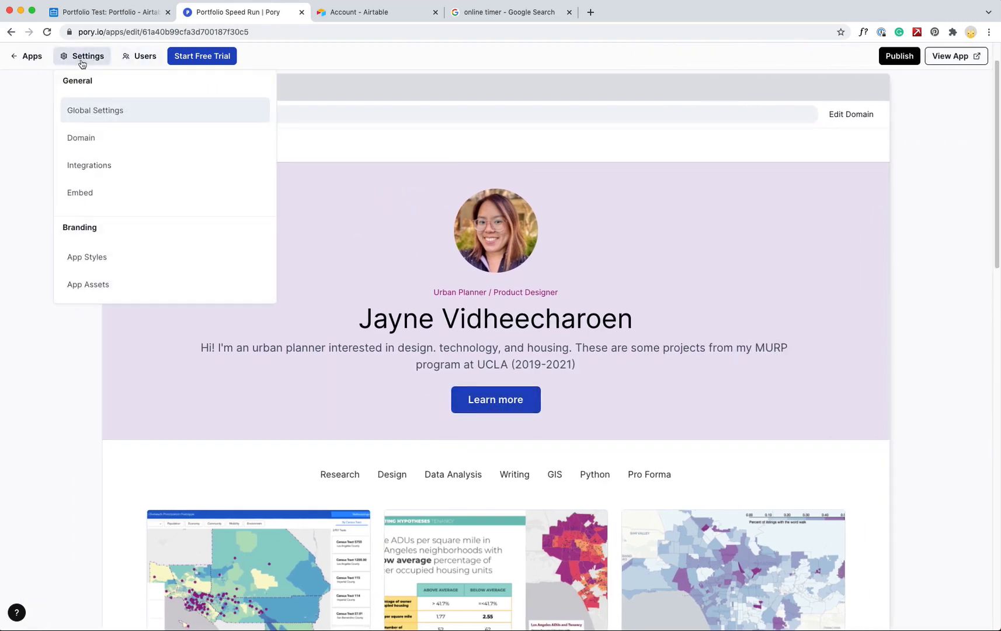
click(106, 264)
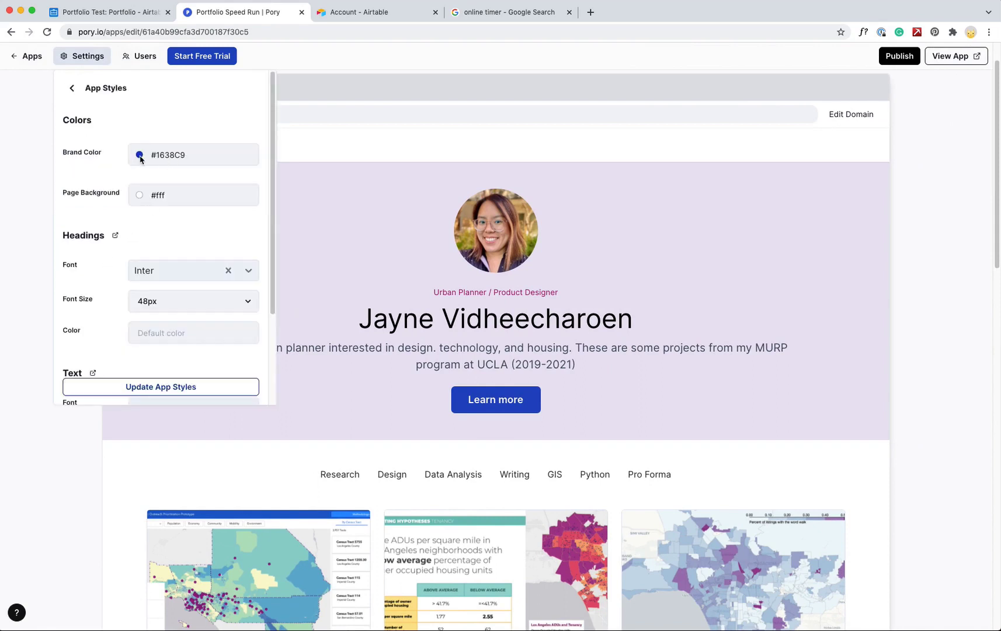
click(160, 158)
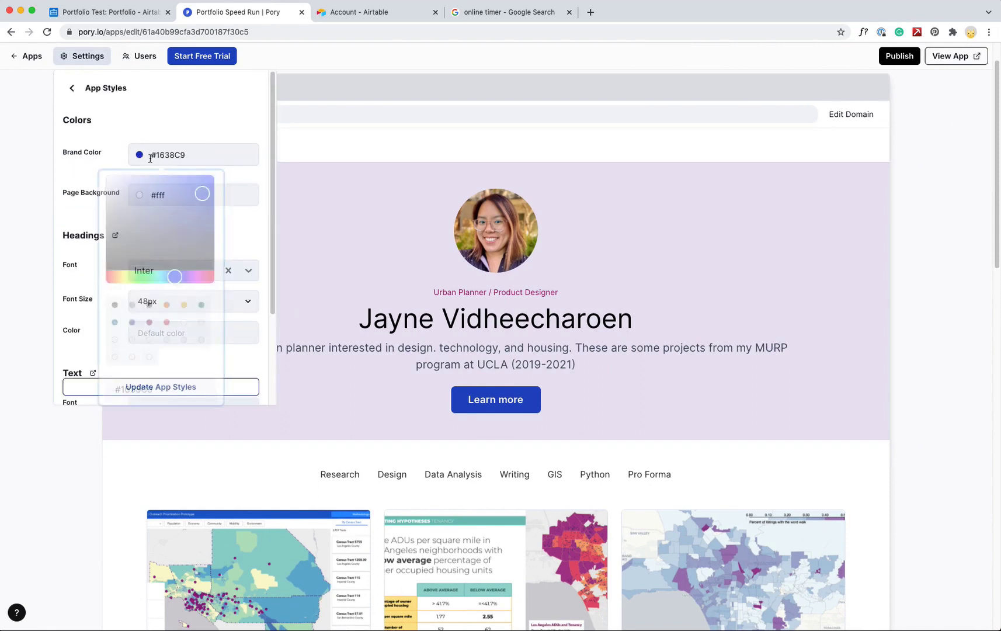
click(169, 157)
click(150, 157)
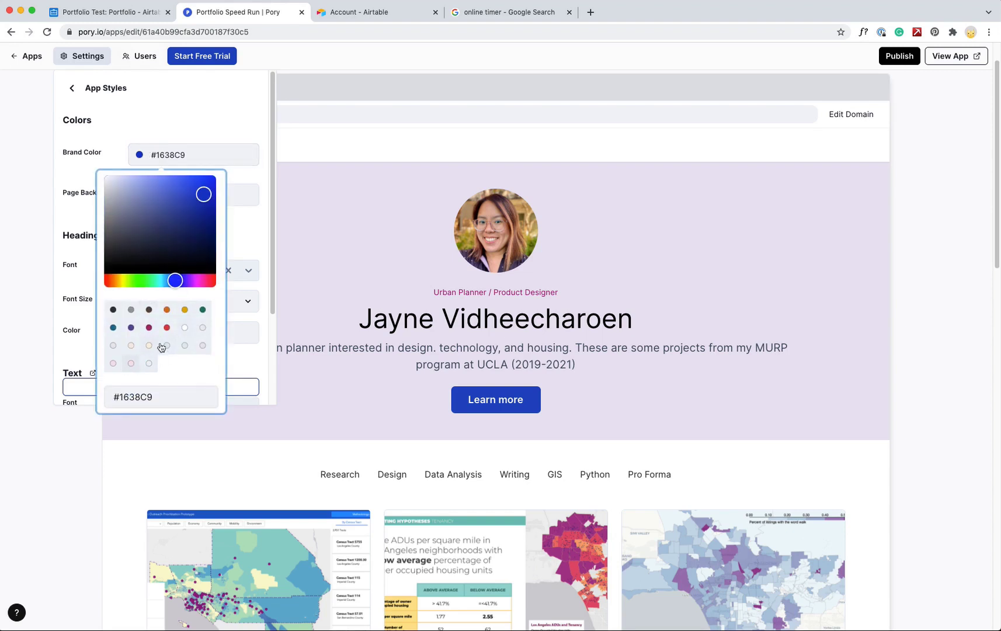
click(149, 327)
click(249, 237)
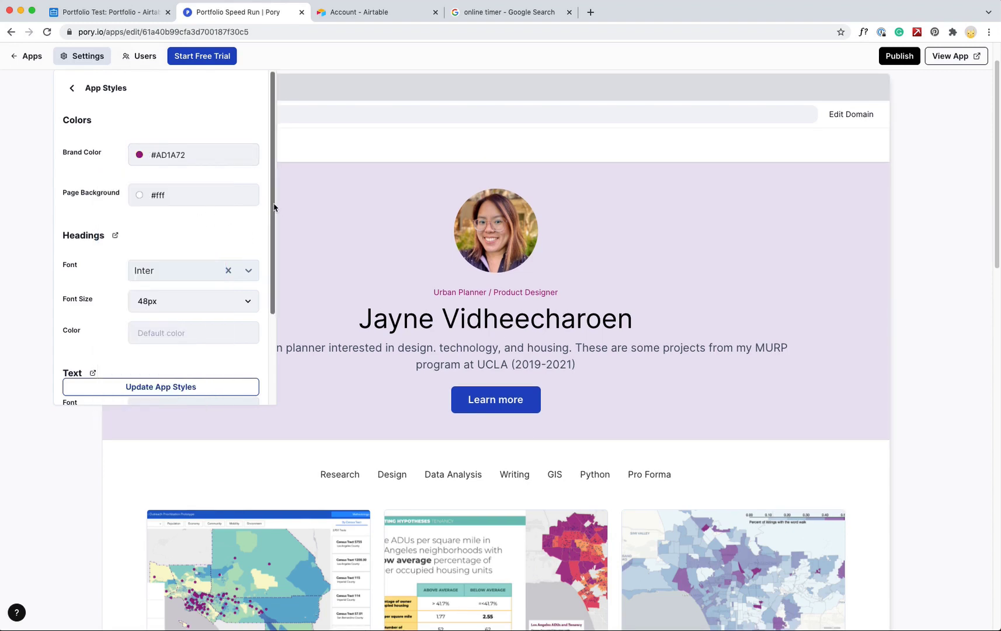
Choose Poppins as the headings font and save the app styles
drag(272, 216, 272, 254)
scroll(272, 255, down, 1)
click(249, 177)
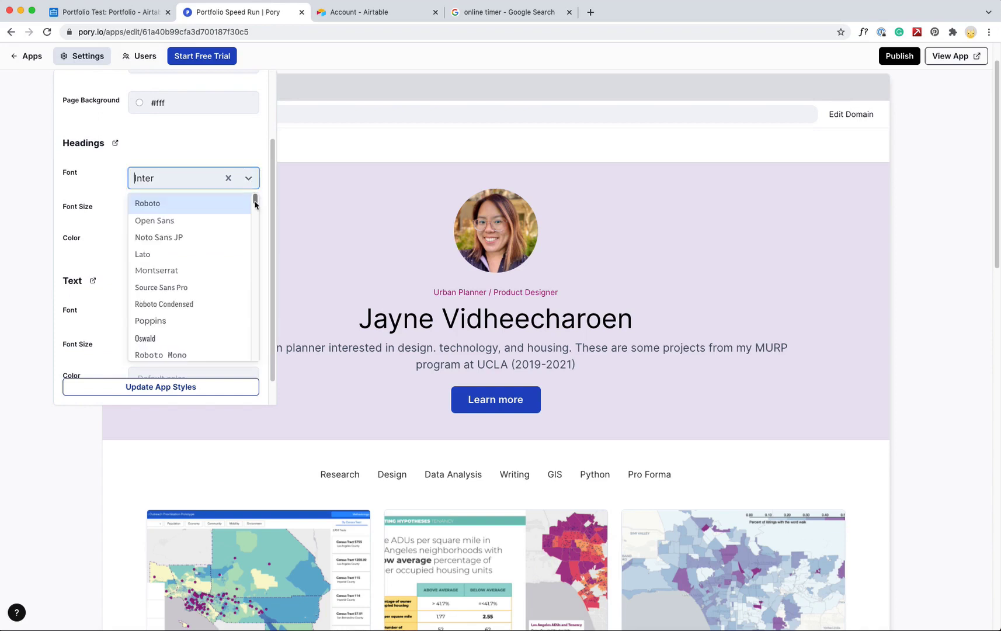
scroll(255, 199, down, 5)
scroll(255, 198, up, 5)
click(169, 321)
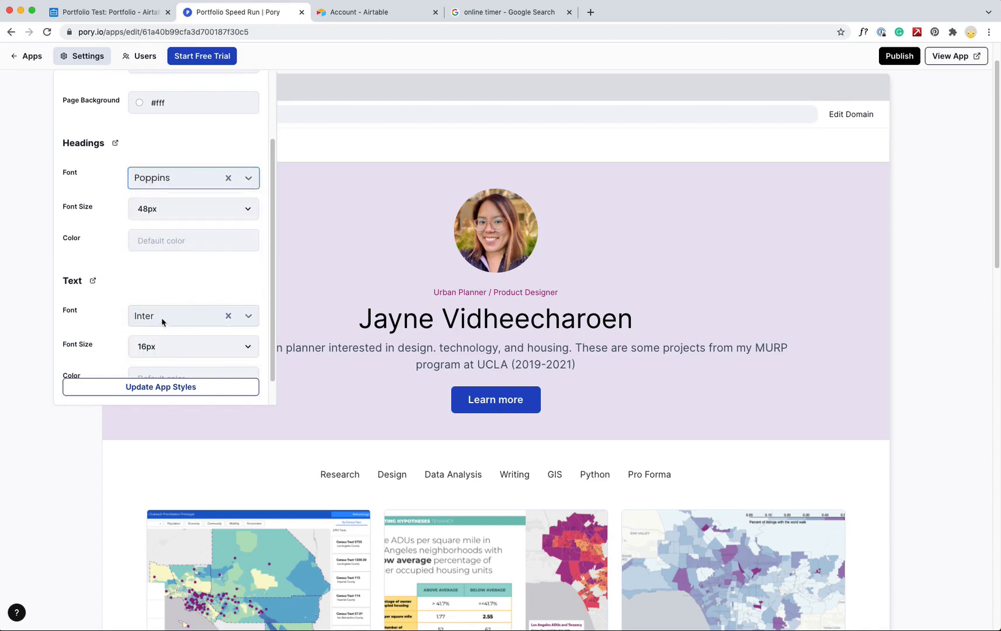
click(149, 390)
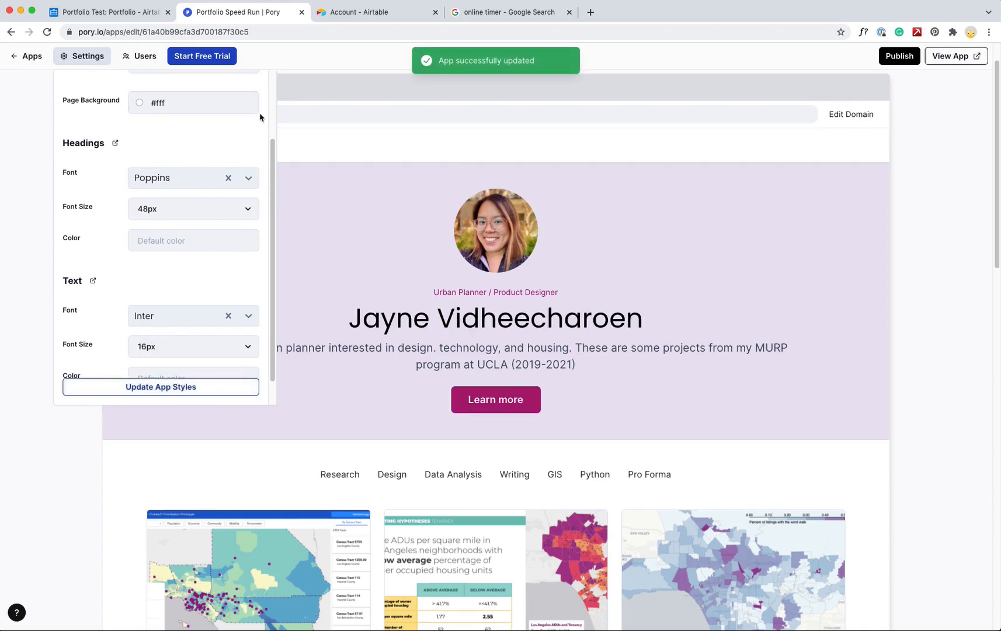
drag(273, 169, 273, 65)
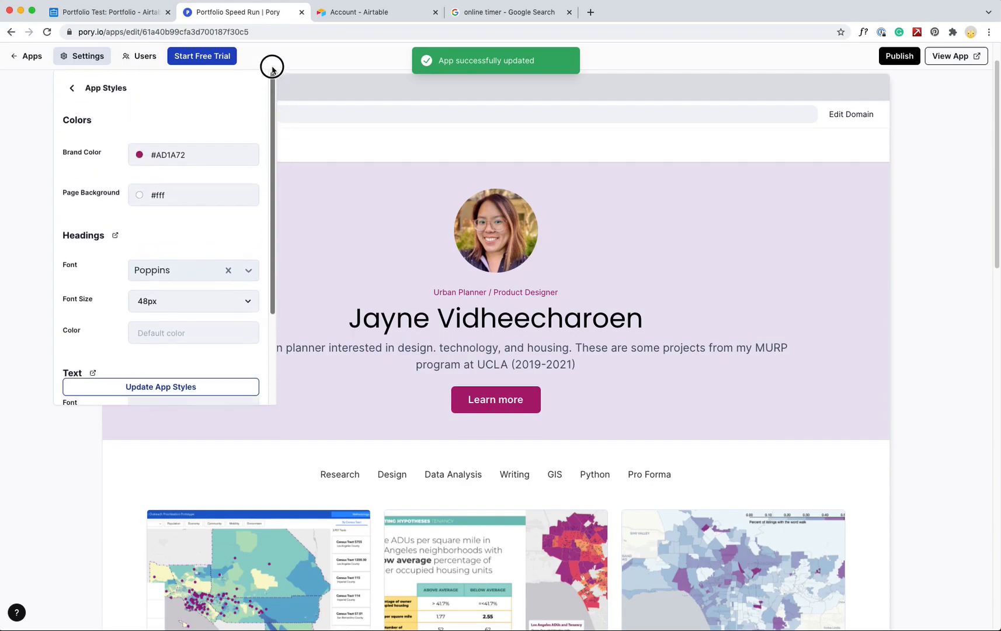
Publish the portfolio site and attempt to view the published app
click(920, 163)
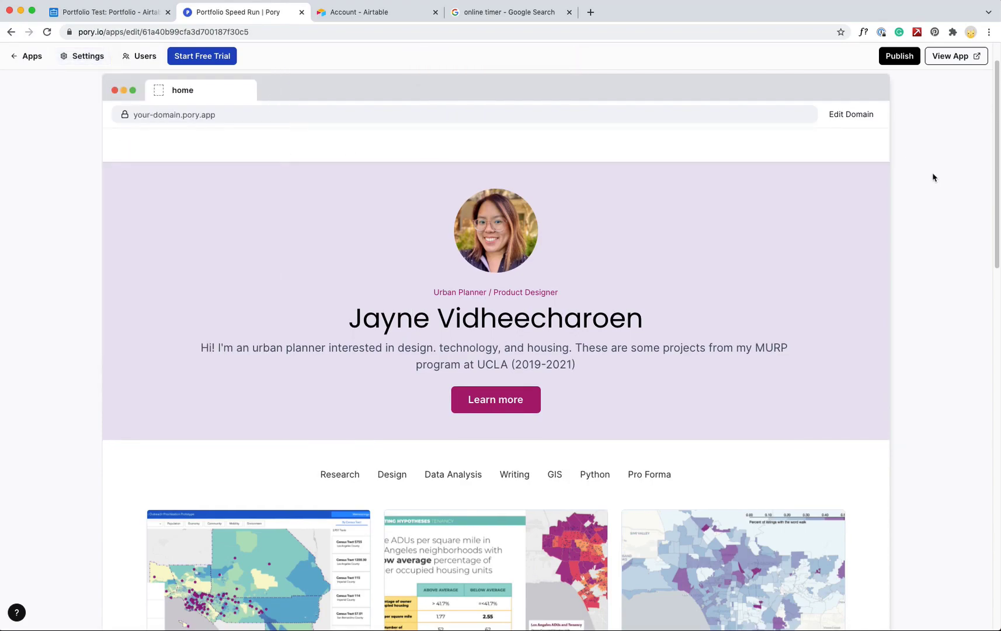
drag(991, 221, 931, 237)
scroll(931, 237, up, 1)
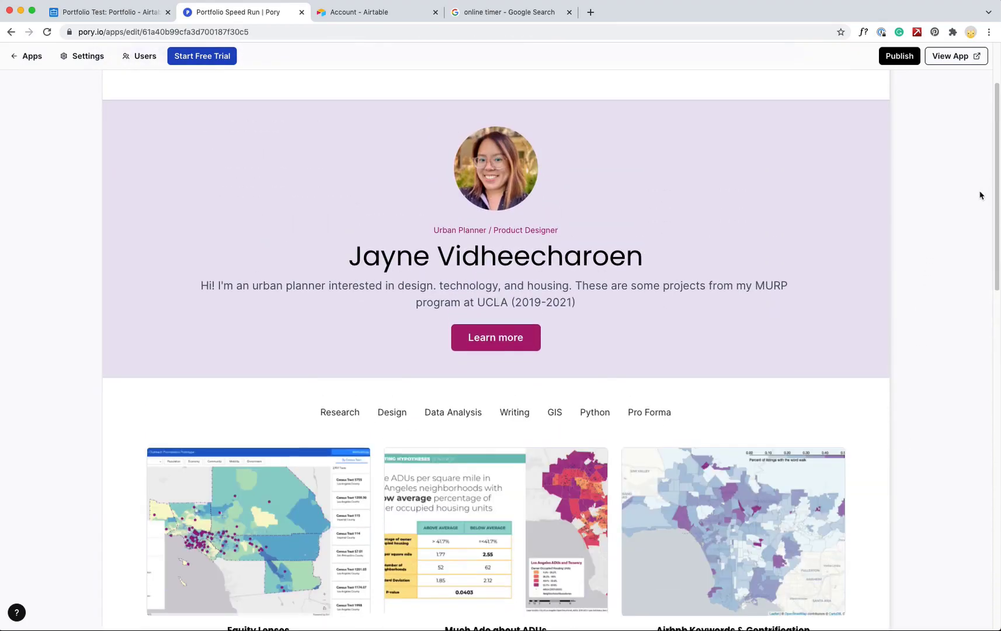
scroll(979, 195, up, 3)
click(909, 63)
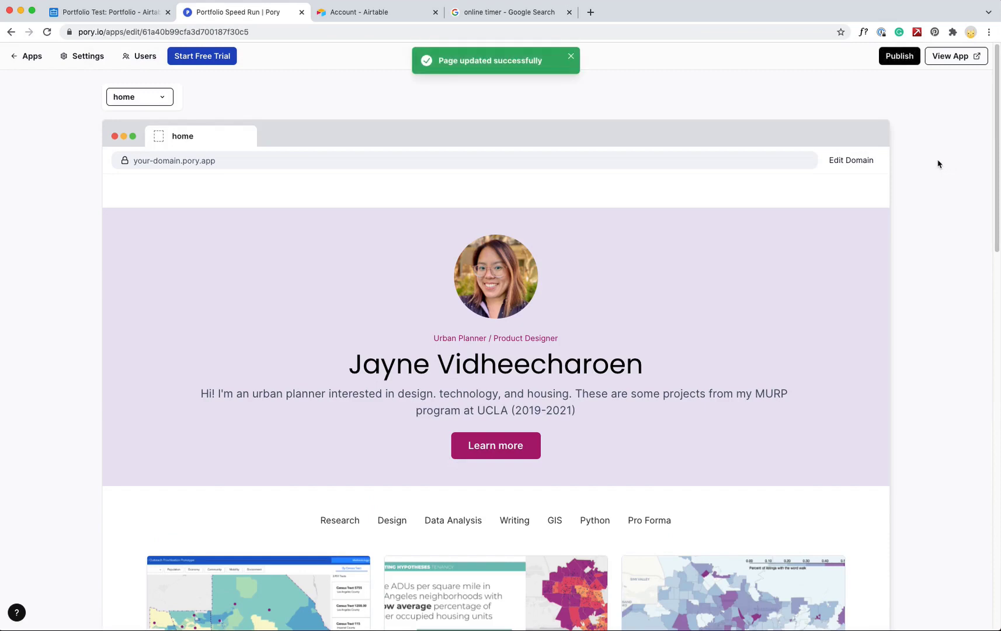
click(962, 59)
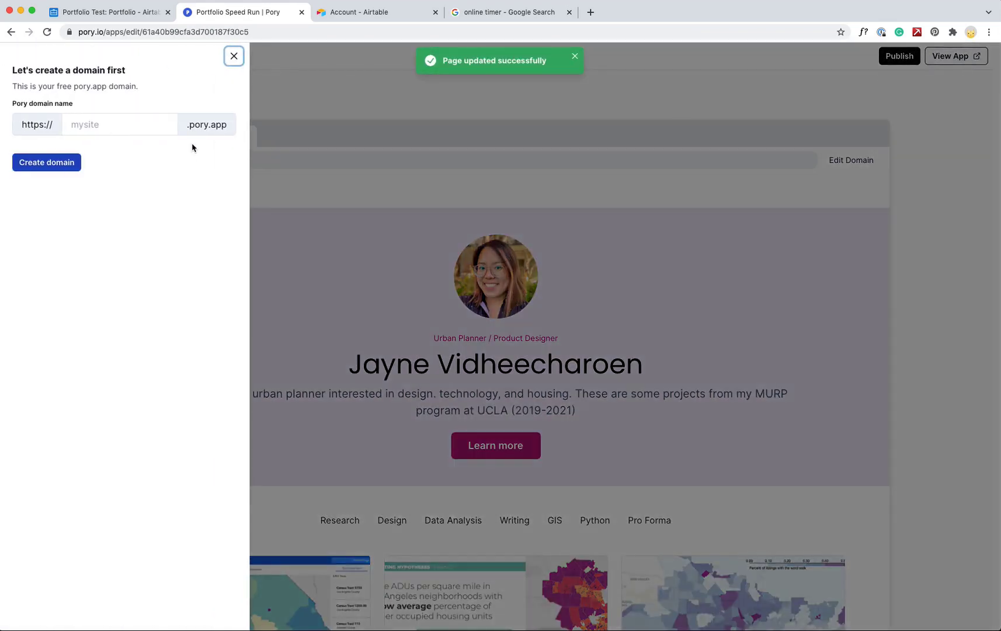
Create a free pory.app subdomain, using 'mur' after 'pjayn' proved taken
click(111, 127)
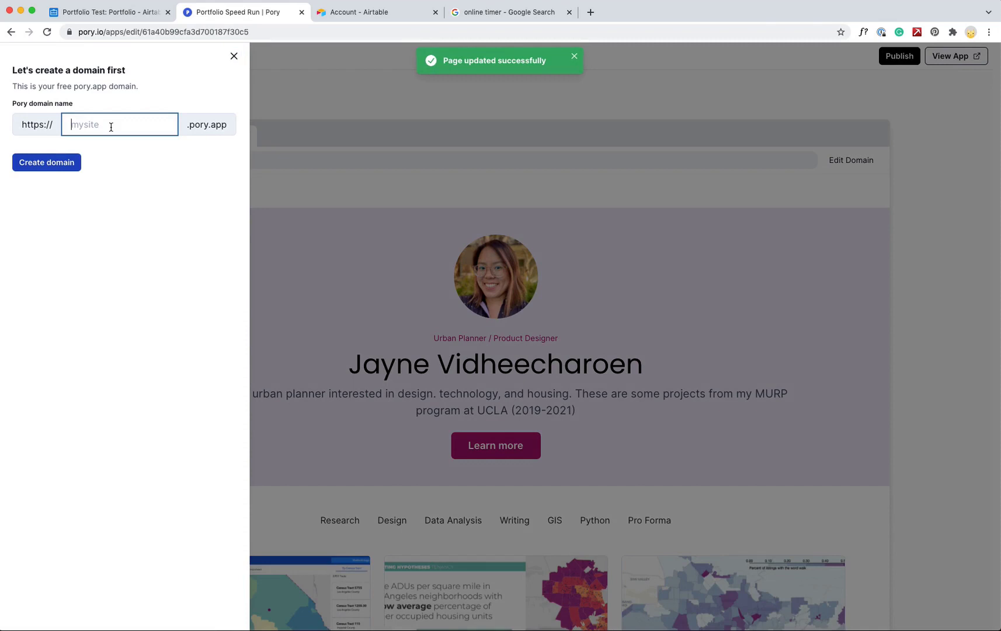
text(p)
text(jayne-mur)
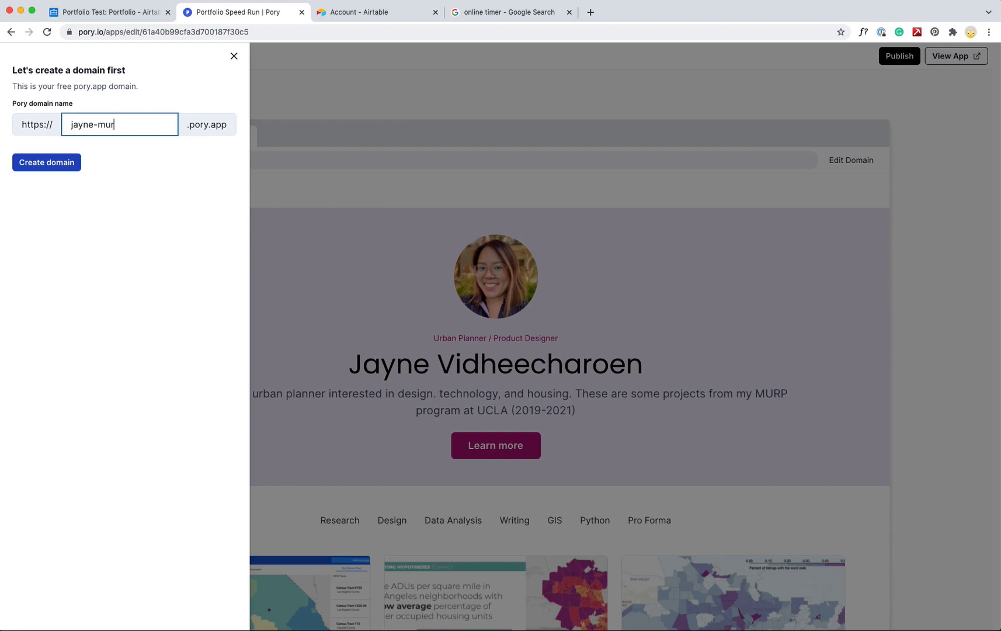
click(54, 166)
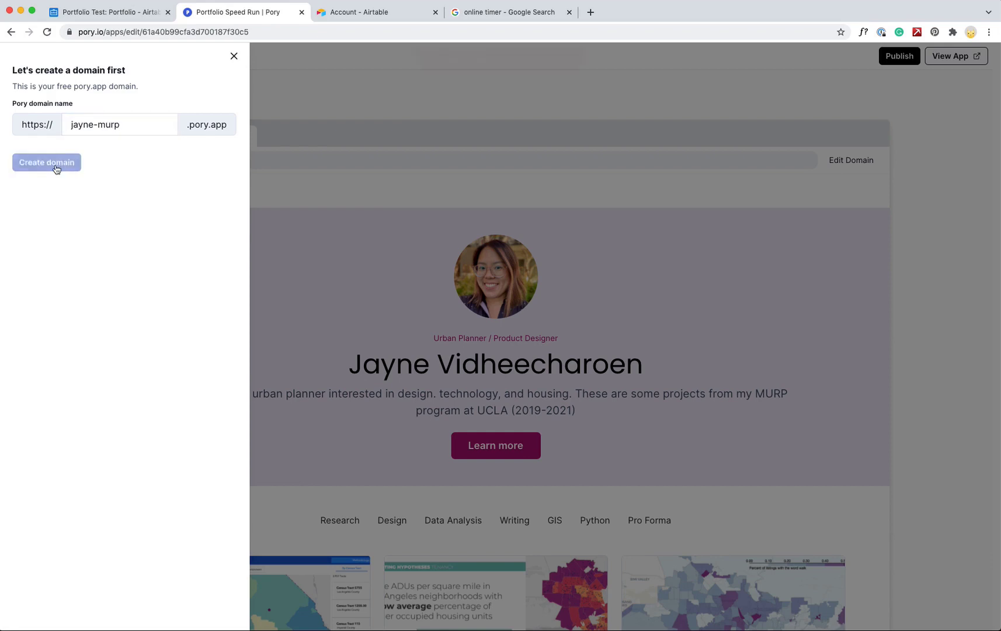
triple_click(97, 124)
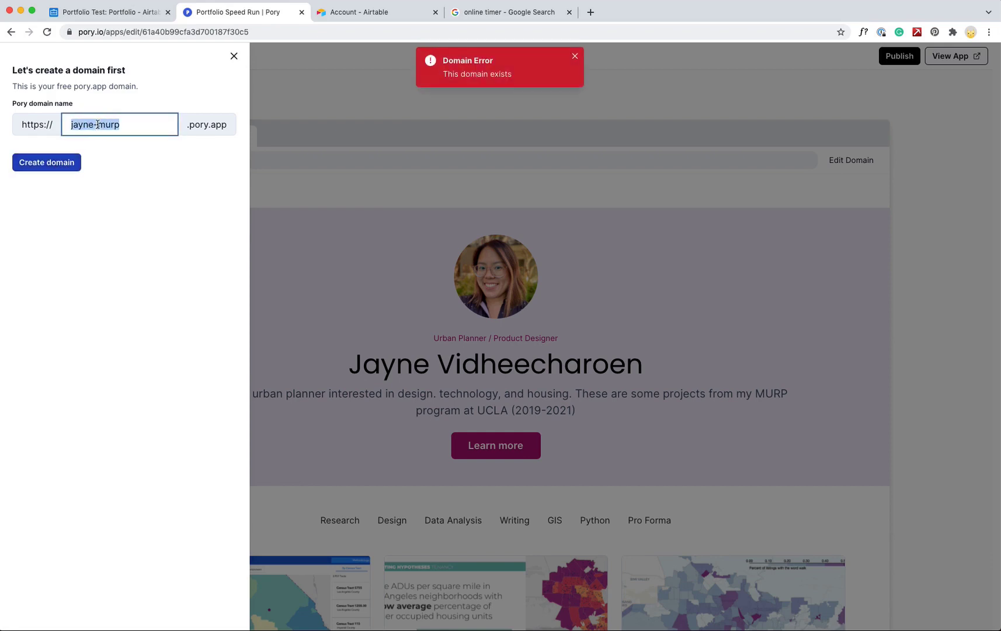
text(murp-)
click(47, 166)
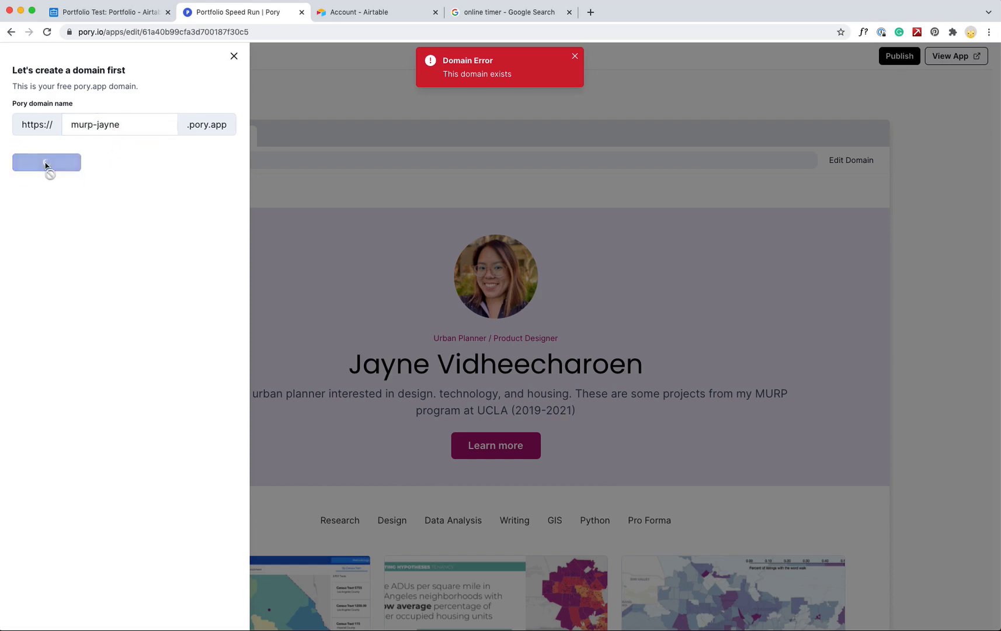
click(233, 58)
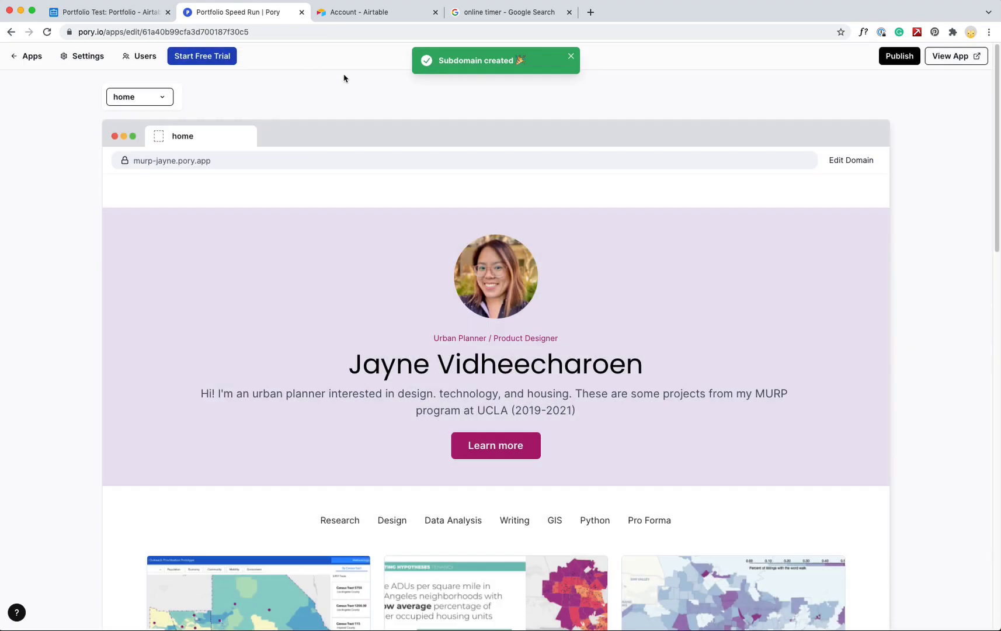
Preview the live site in a new tab, then return to the editor
click(955, 56)
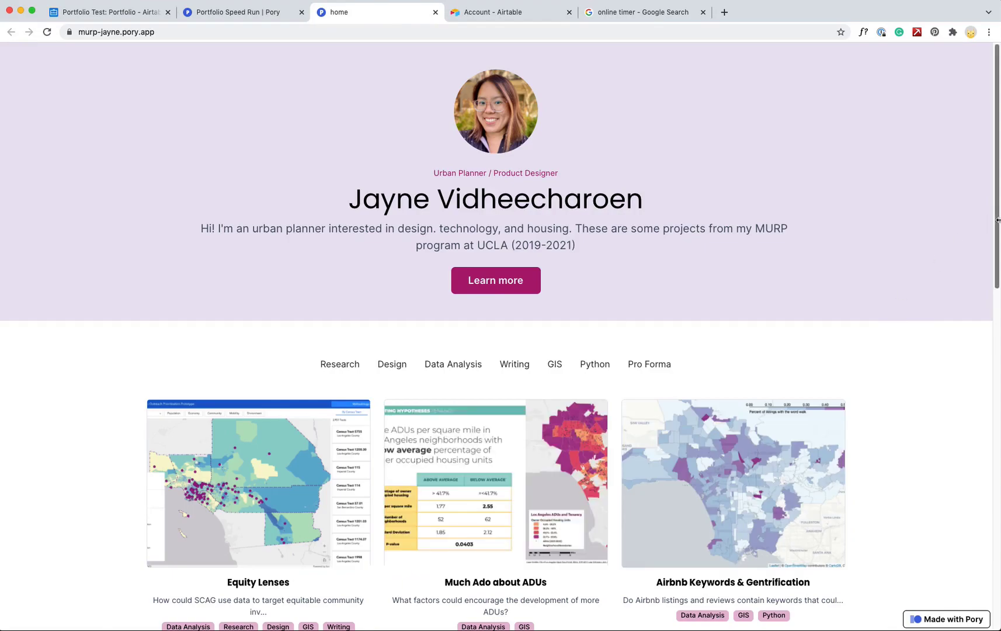
drag(992, 222, 986, 170)
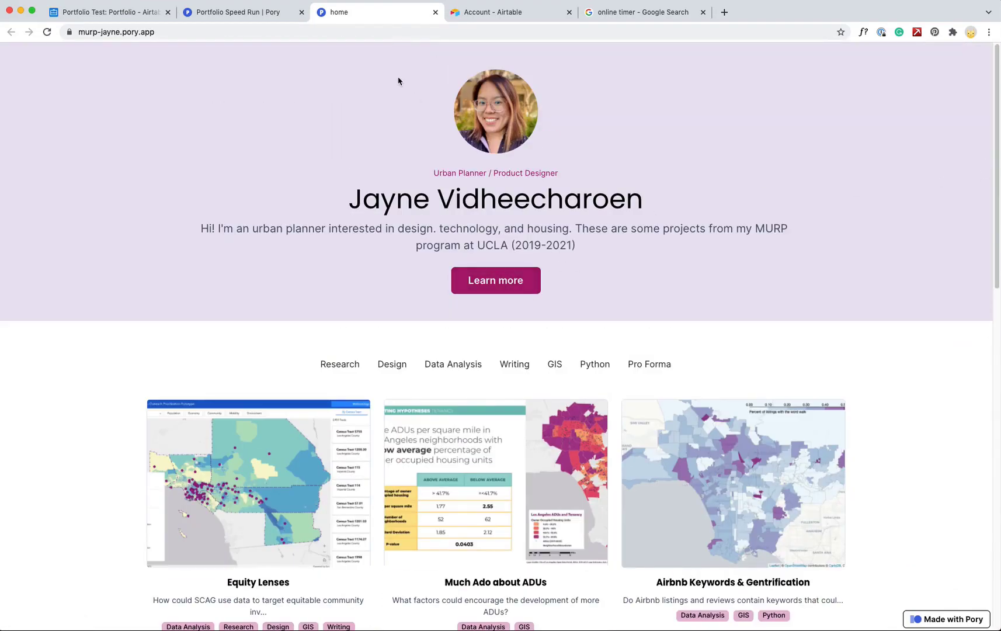
click(231, 11)
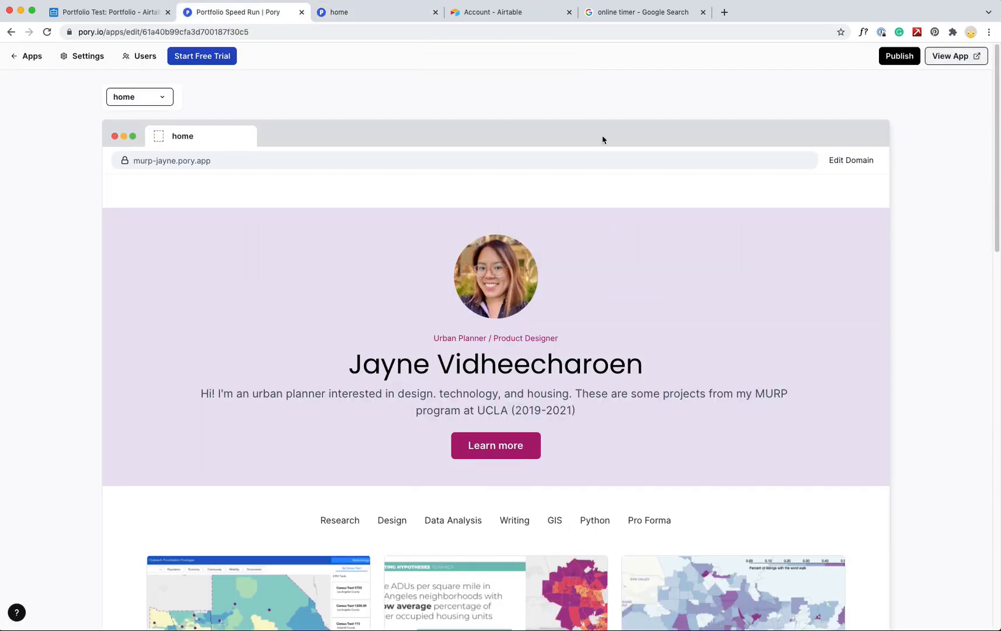
Relabel the hero button 'Contact Me', republish, and open the live site
click(819, 226)
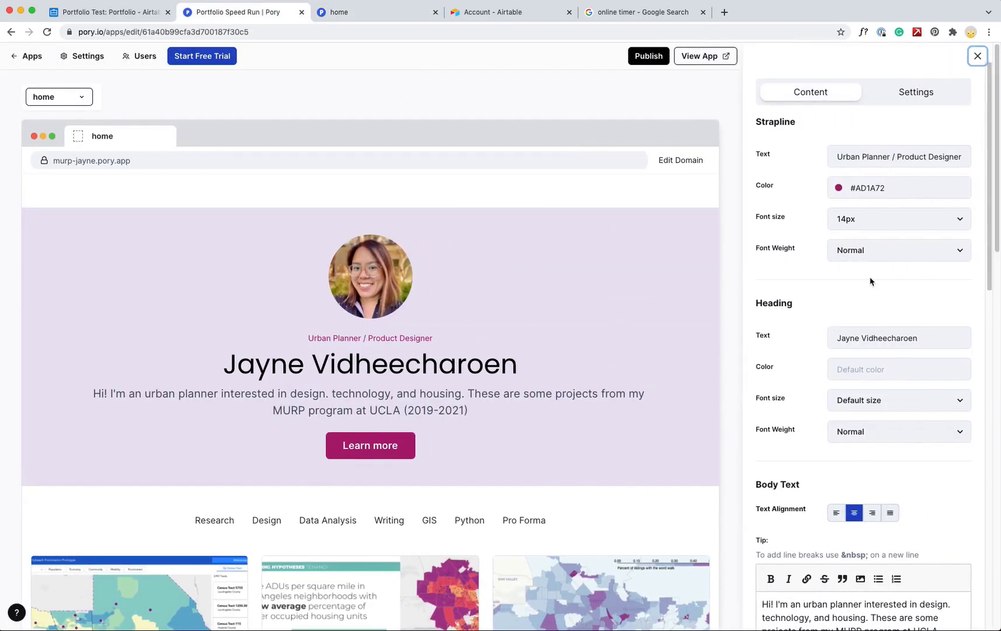
drag(988, 249, 988, 478)
scroll(998, 477, down, 3)
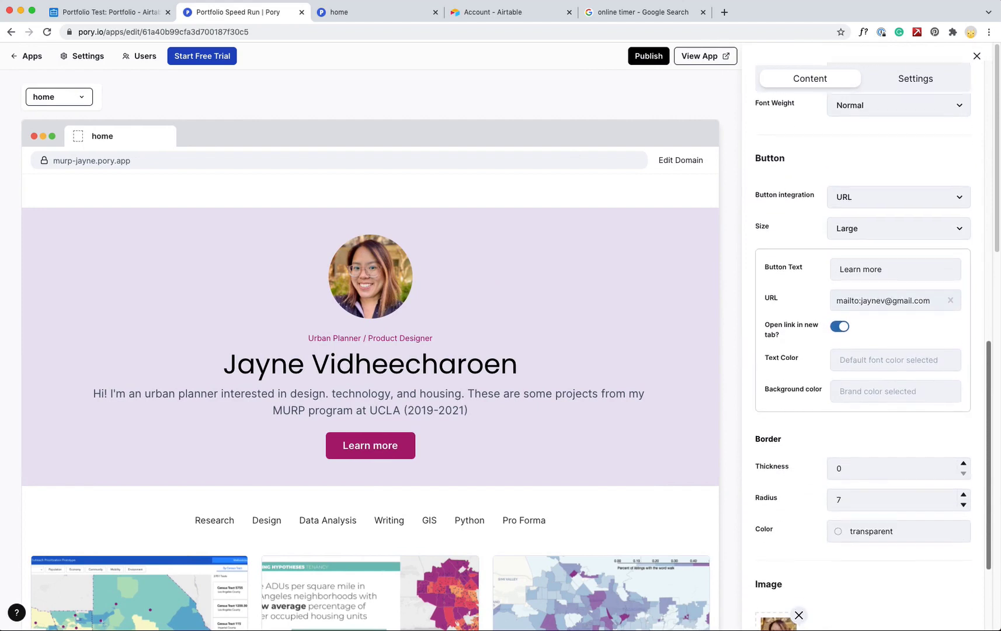
triple_click(870, 264)
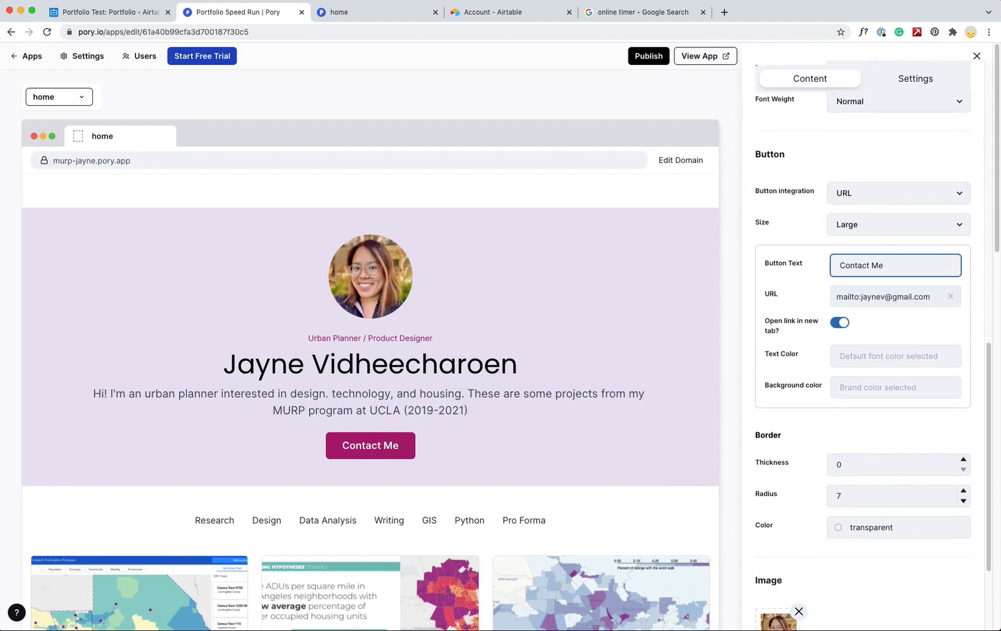
click(977, 55)
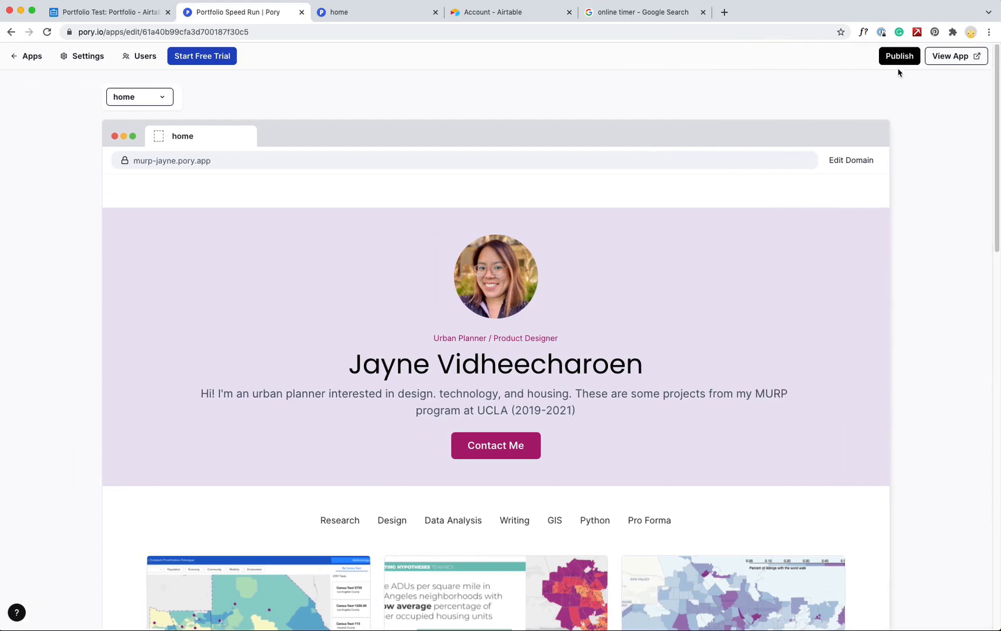
click(893, 56)
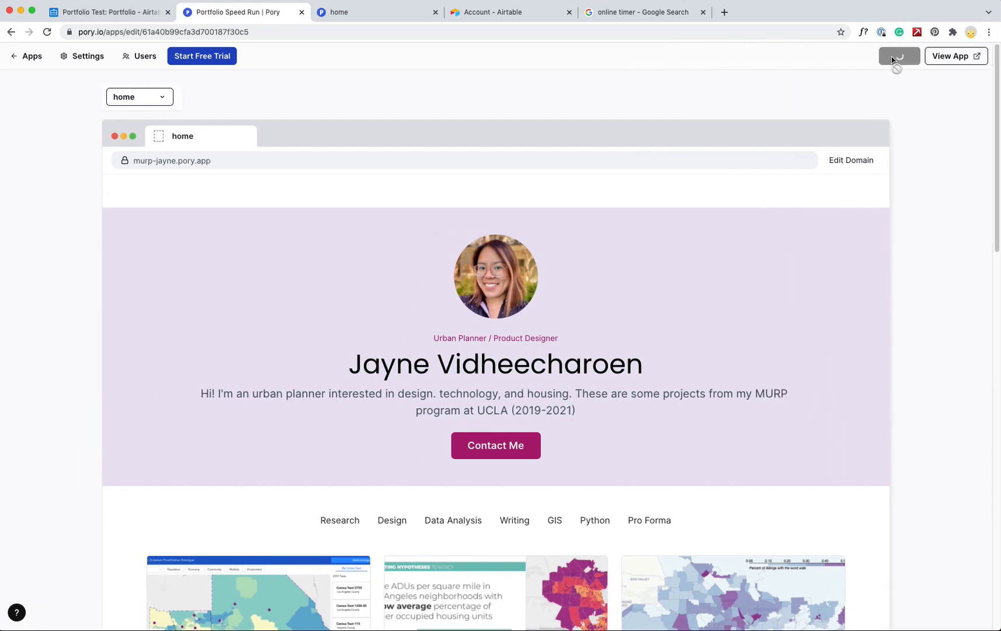
click(948, 56)
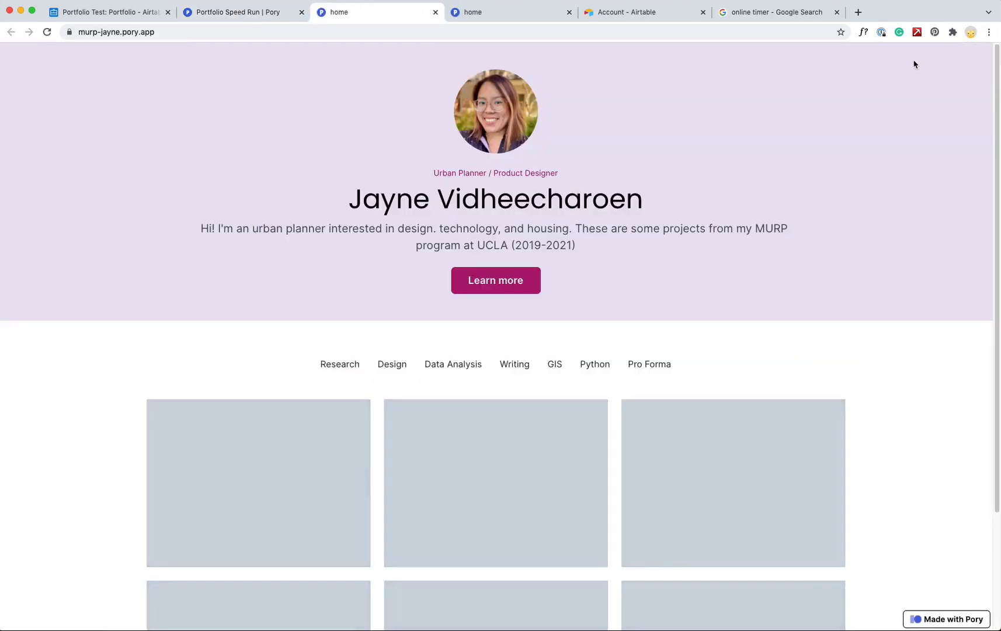
Reload the live site to confirm the changes and close the duplicate tab
click(47, 34)
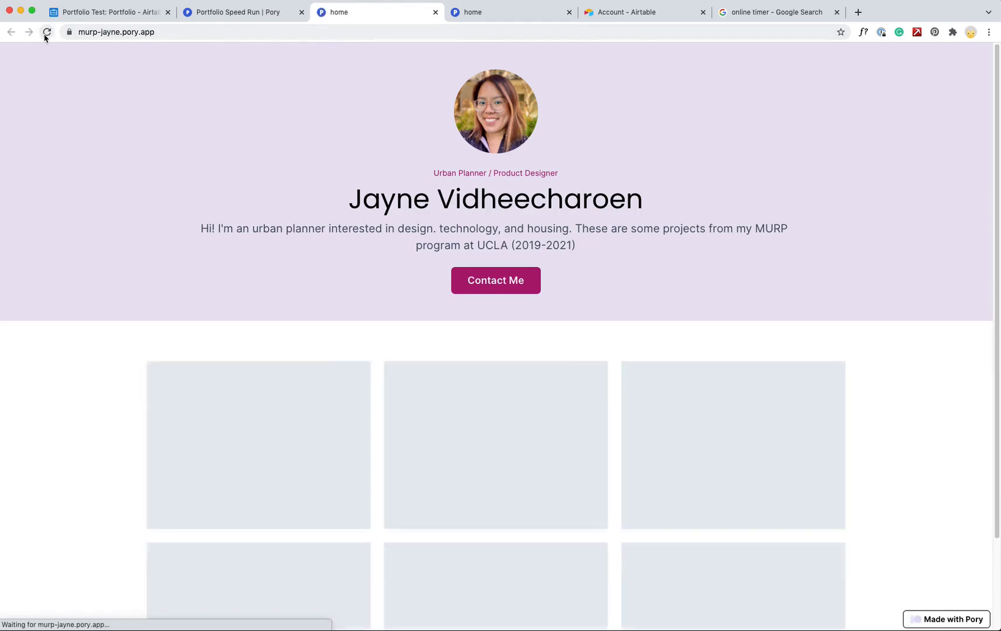
click(568, 12)
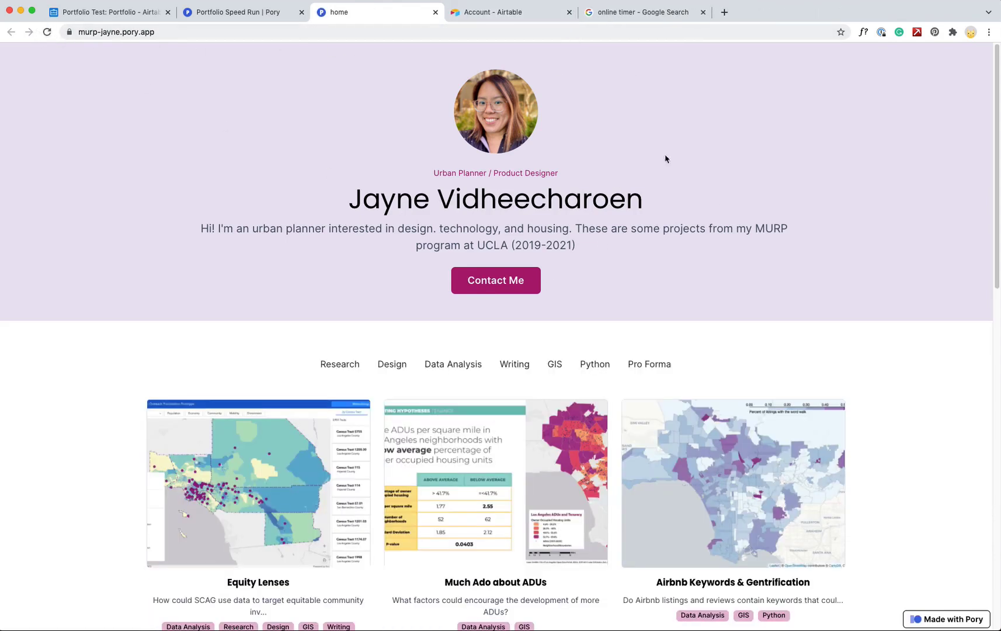
scroll(822, 293, down, 3)
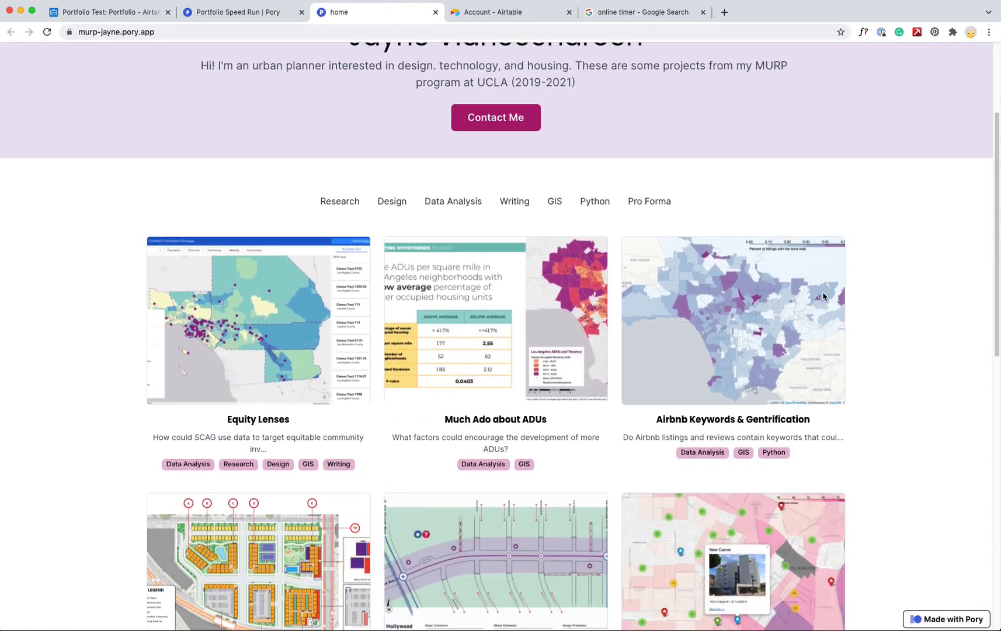
scroll(883, 327, up, 2)
scroll(882, 327, up, 2)
Test the project filters: Research, Design, Python, then back to Research
click(337, 368)
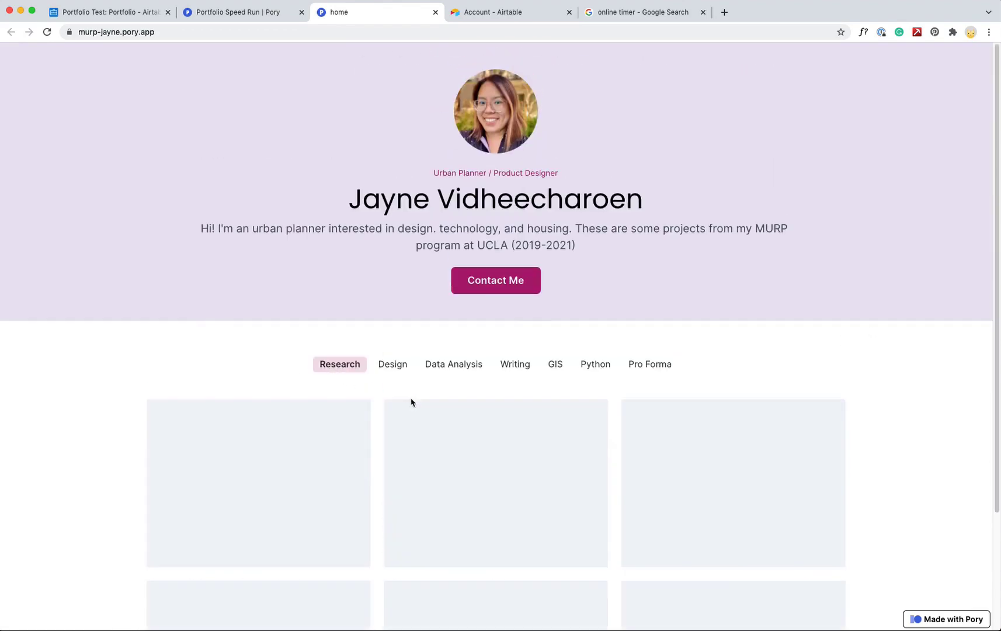
scroll(413, 390, down, 10)
scroll(413, 391, up, 10)
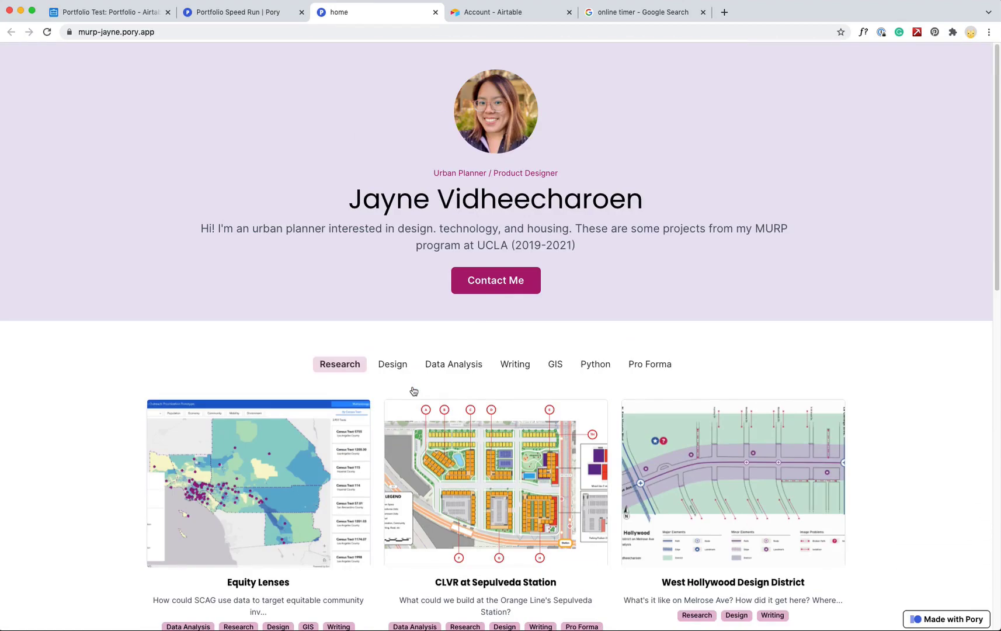
click(394, 367)
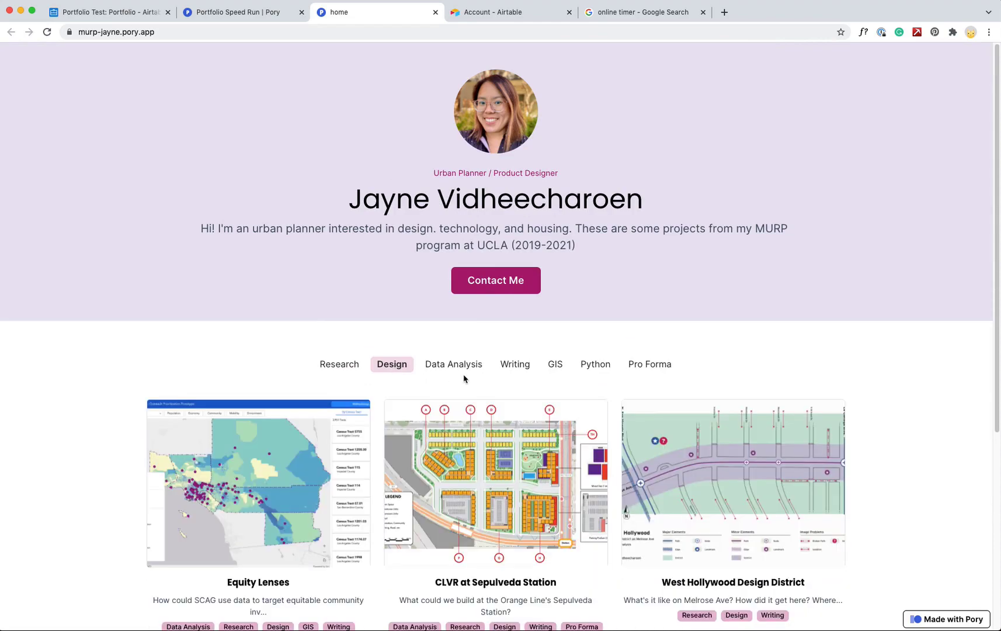
scroll(513, 377, down, 5)
scroll(512, 357, up, 5)
click(601, 364)
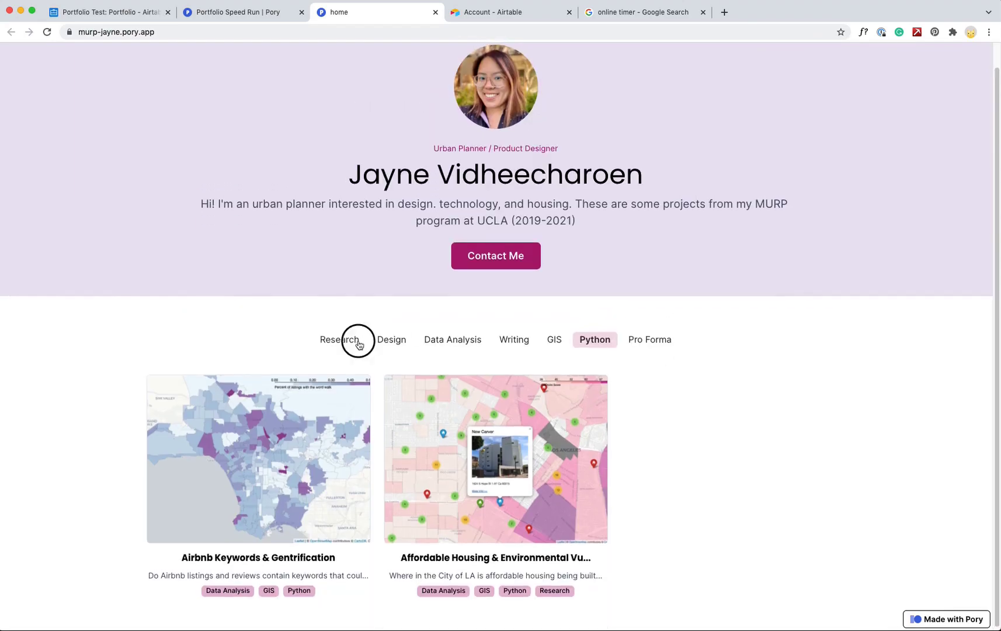
click(359, 345)
scroll(324, 238, down, 9)
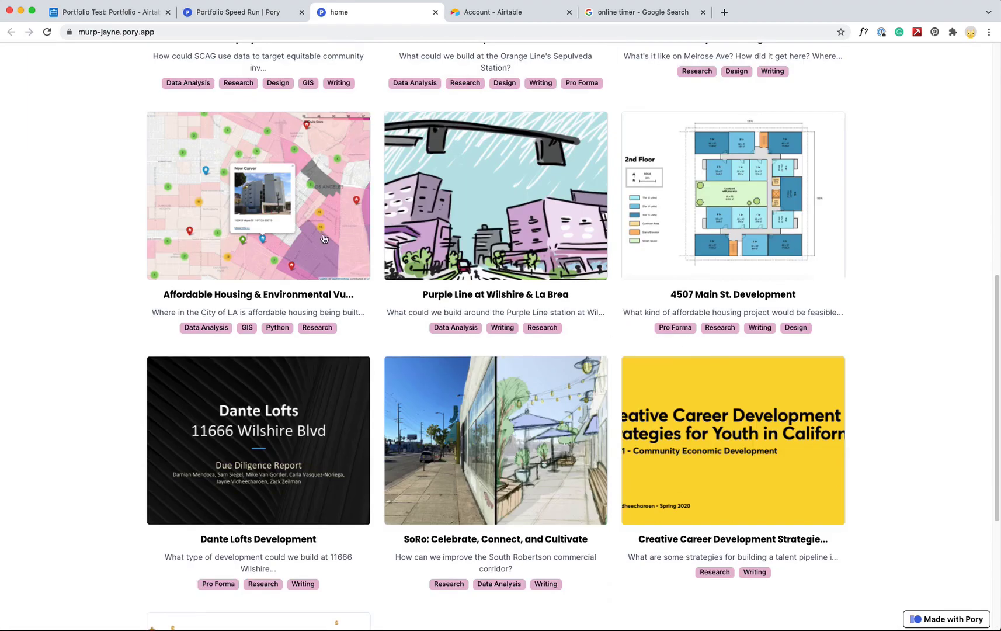
scroll(324, 238, up, 9)
Open and close the Equity Lenses and CLVR at Sepulveda Station project cards, then go to the stopwatch
click(281, 345)
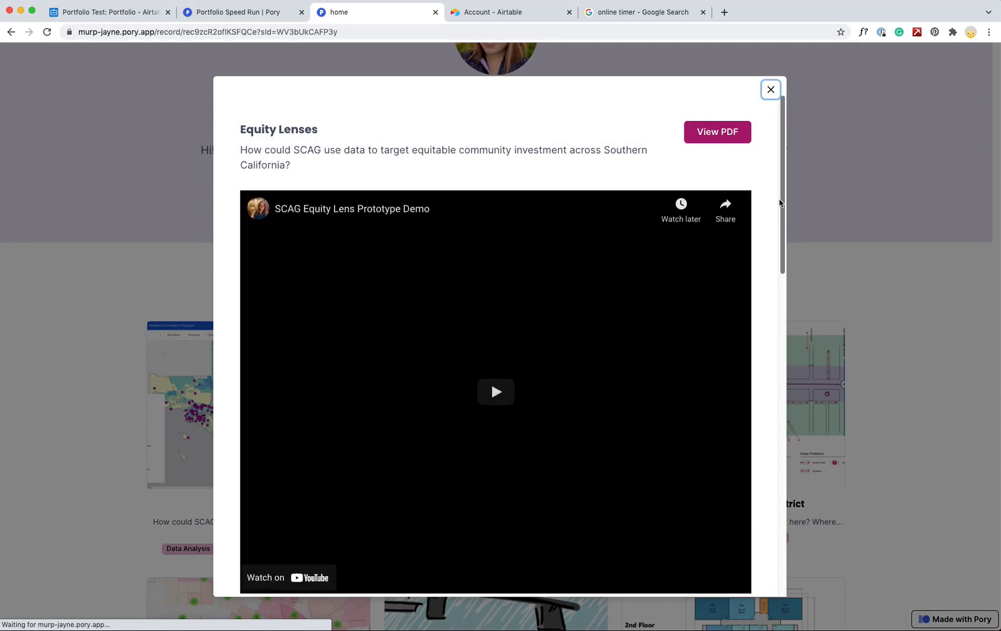
drag(779, 203, 750, 161)
click(770, 90)
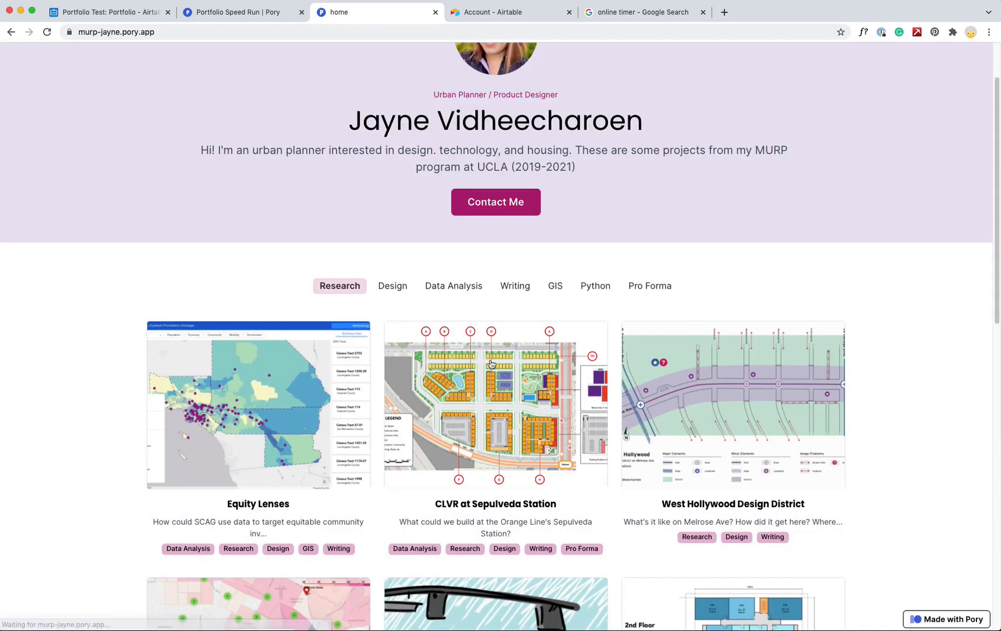
click(491, 364)
drag(782, 153, 768, 98)
click(771, 89)
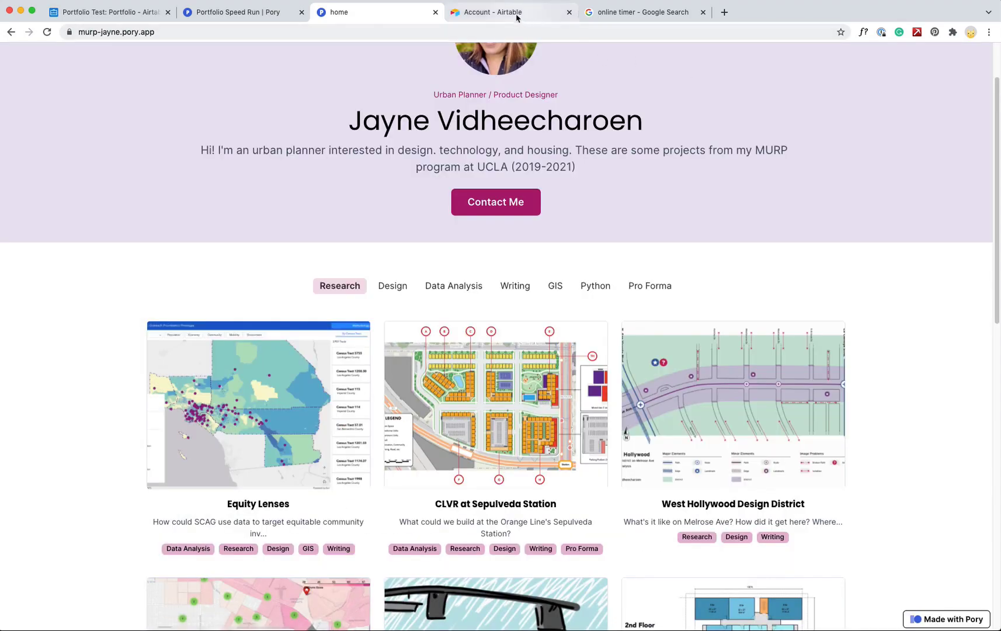
click(648, 12)
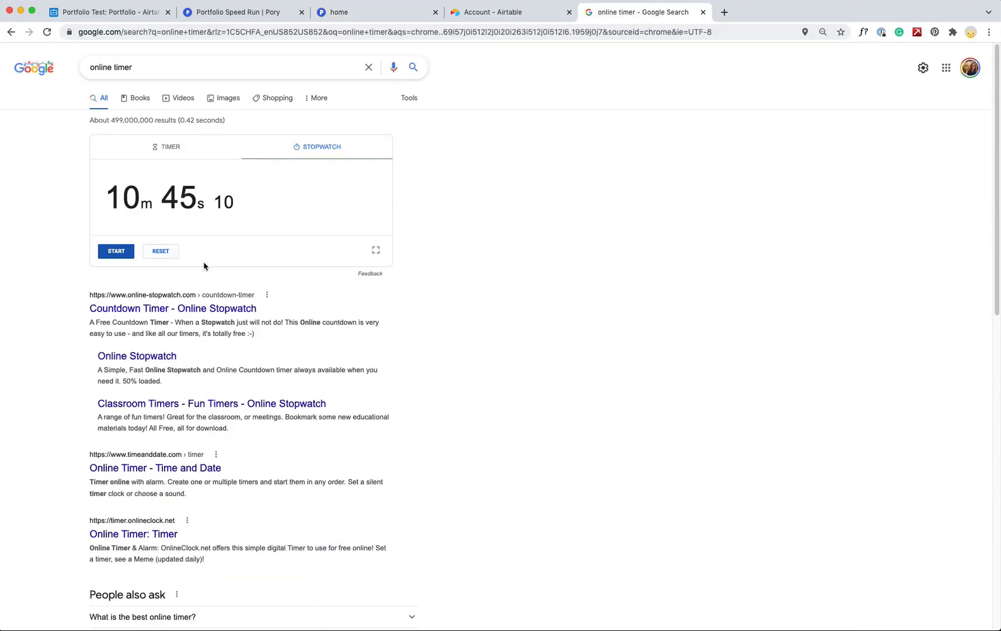